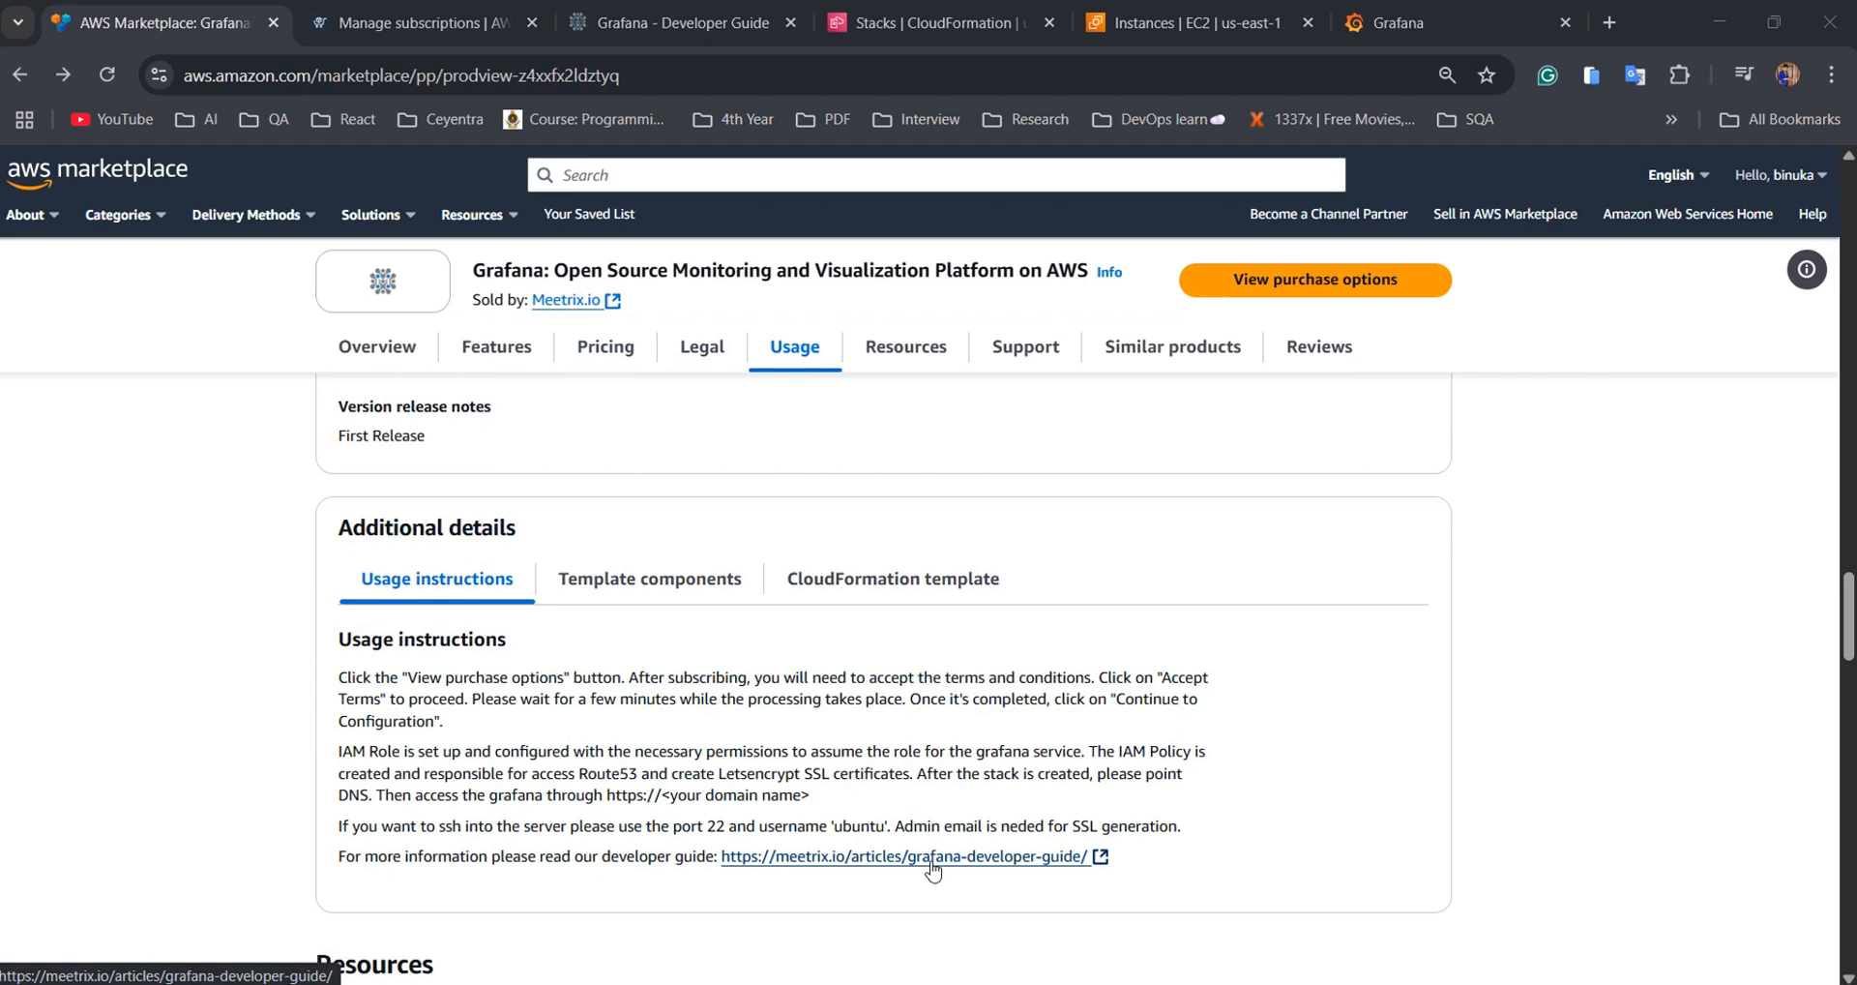
Open the Meetrix Grafana developer guide from the listing's Usage instructions in a new tab
{"action": "left_click", "coordinate": [932, 868]}
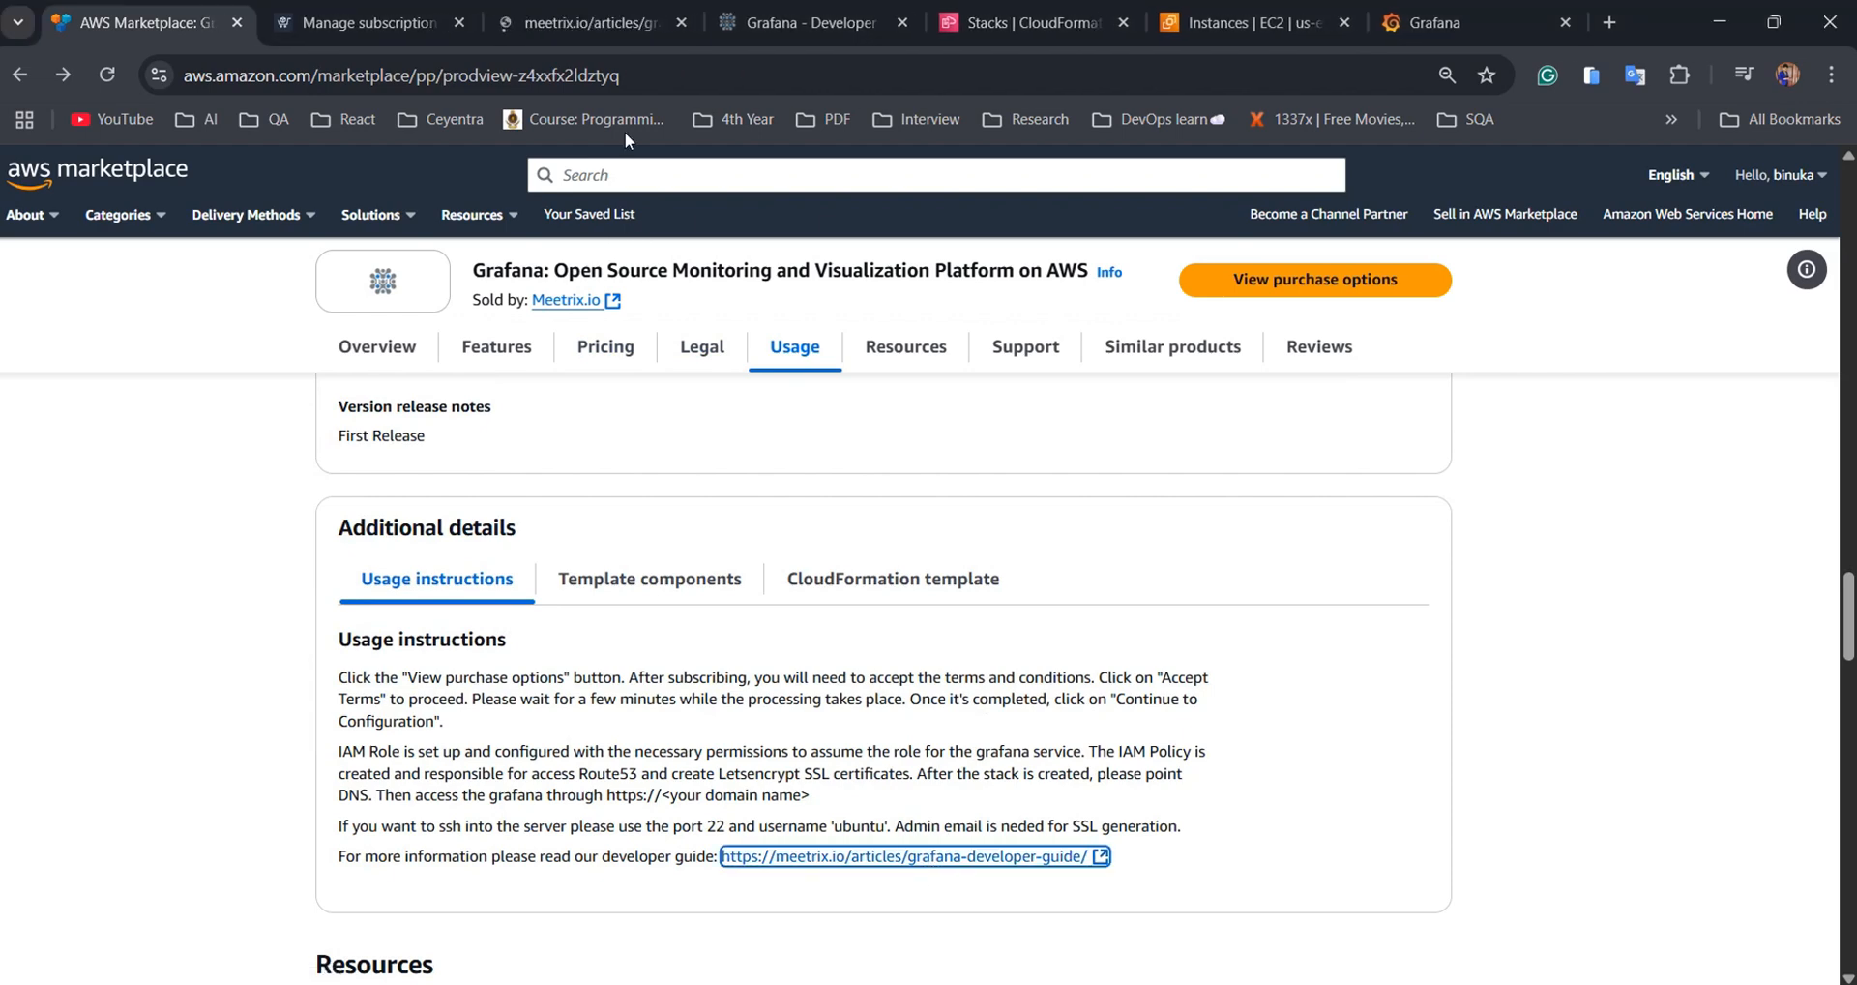
Read the guide's Grafana prerequisites, then open the Marketplace listing's purchase options
{"action": "left_click", "coordinate": [558, 22]}
{"action": "scroll", "coordinate": [874, 466], "scroll_direction": "down", "scroll_amount": 6}
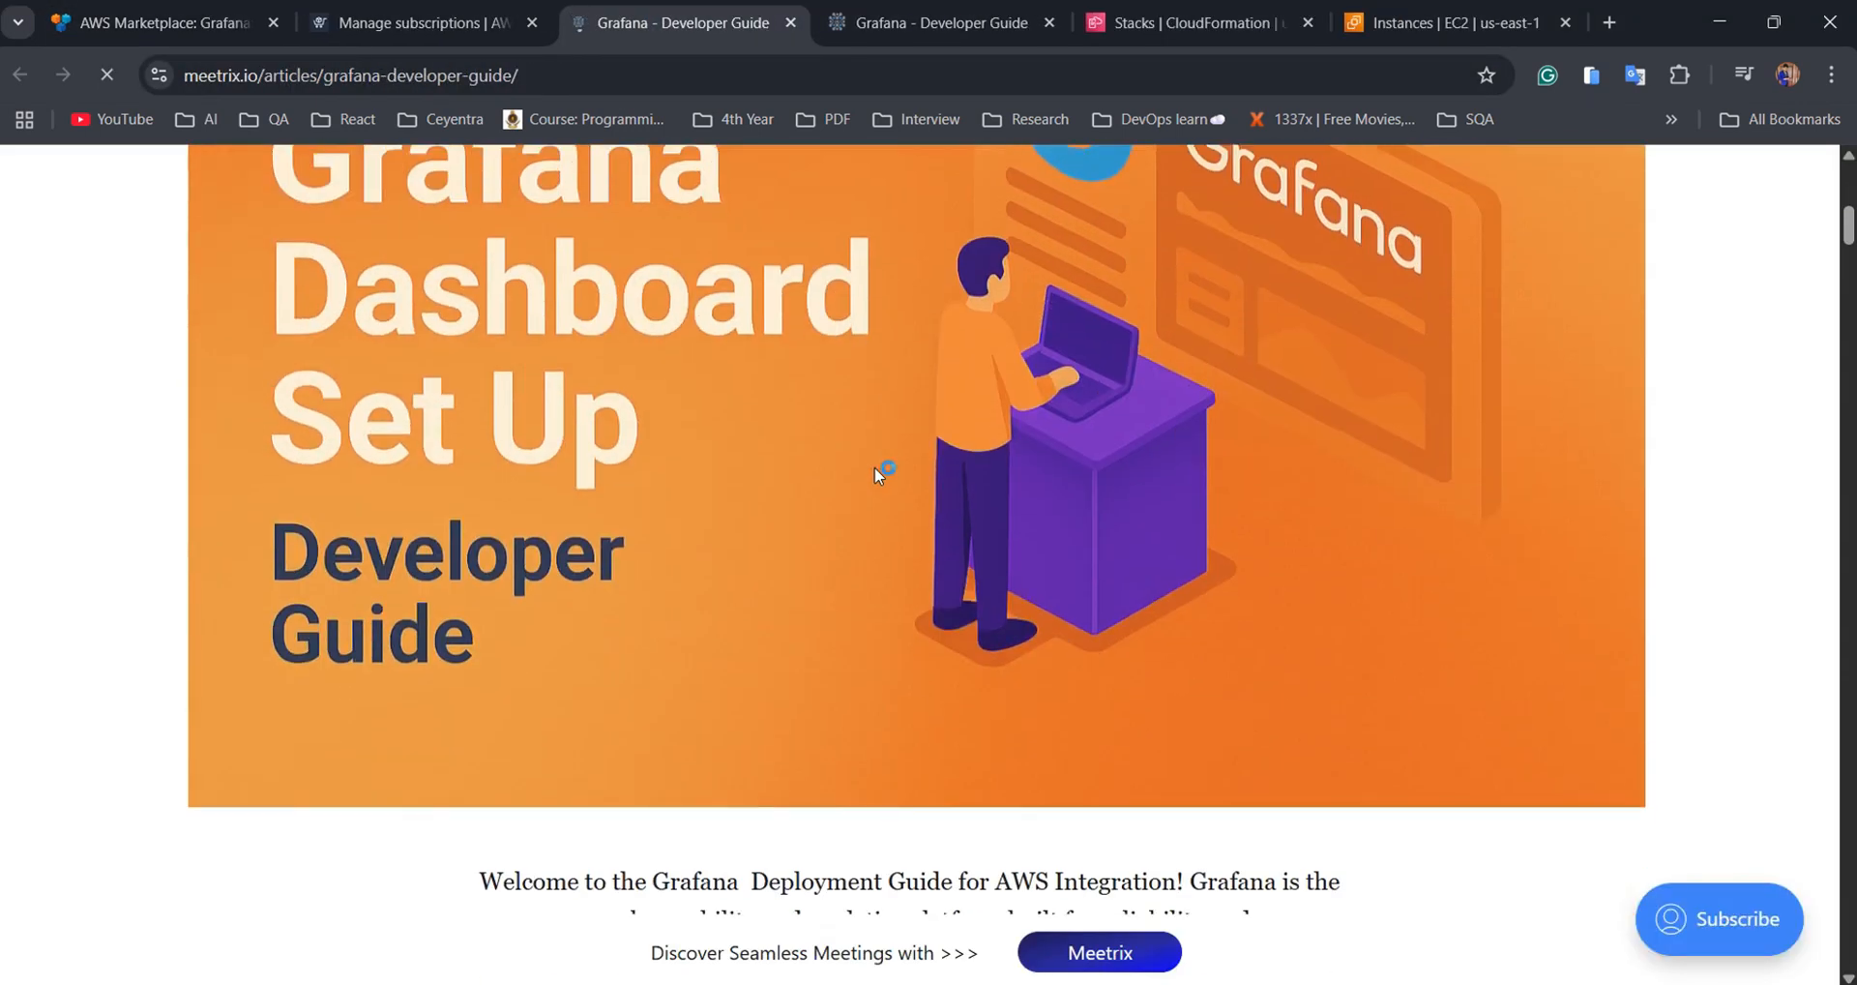
{"action": "scroll", "coordinate": [880, 472], "scroll_direction": "down", "scroll_amount": 5}
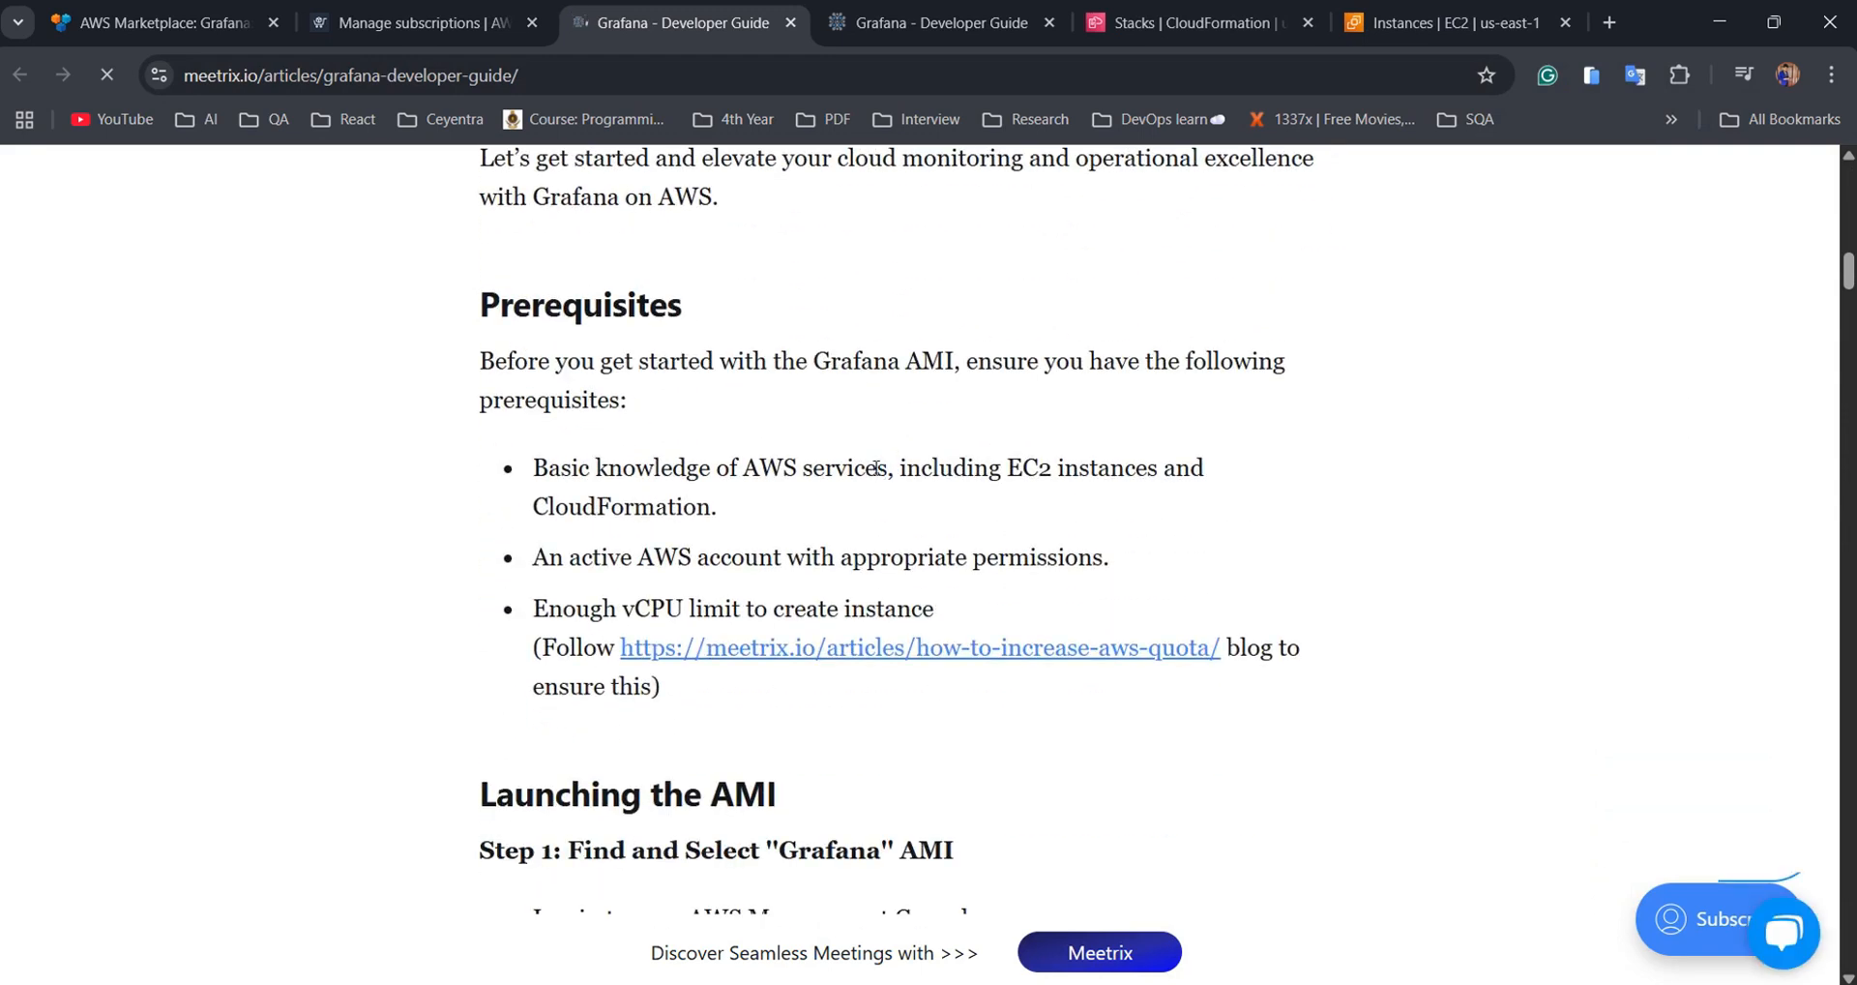
{"action": "key", "text": "ctrl+1"}
{"action": "left_click", "coordinate": [1331, 292]}
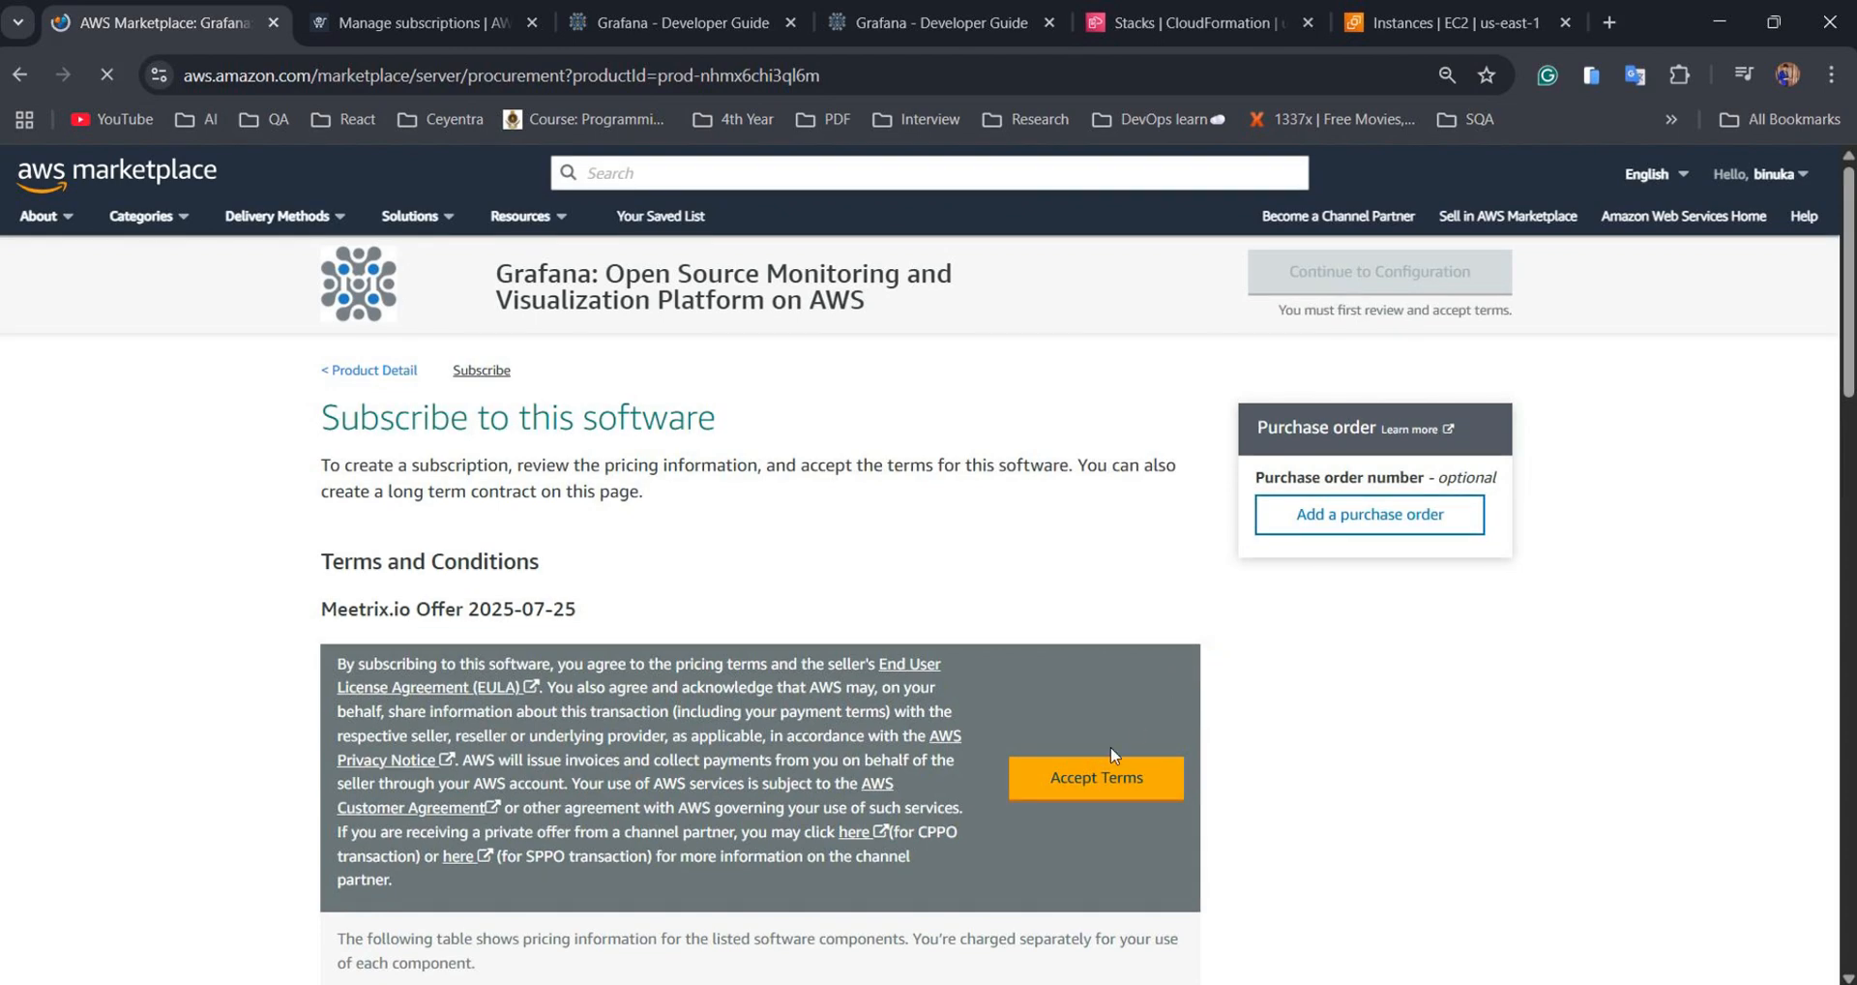
Accept the Grafana subscription terms and continue to the Configure this software page
{"action": "left_click", "coordinate": [1107, 777]}
{"action": "scroll", "coordinate": [1110, 793], "scroll_direction": "down", "scroll_amount": 1}
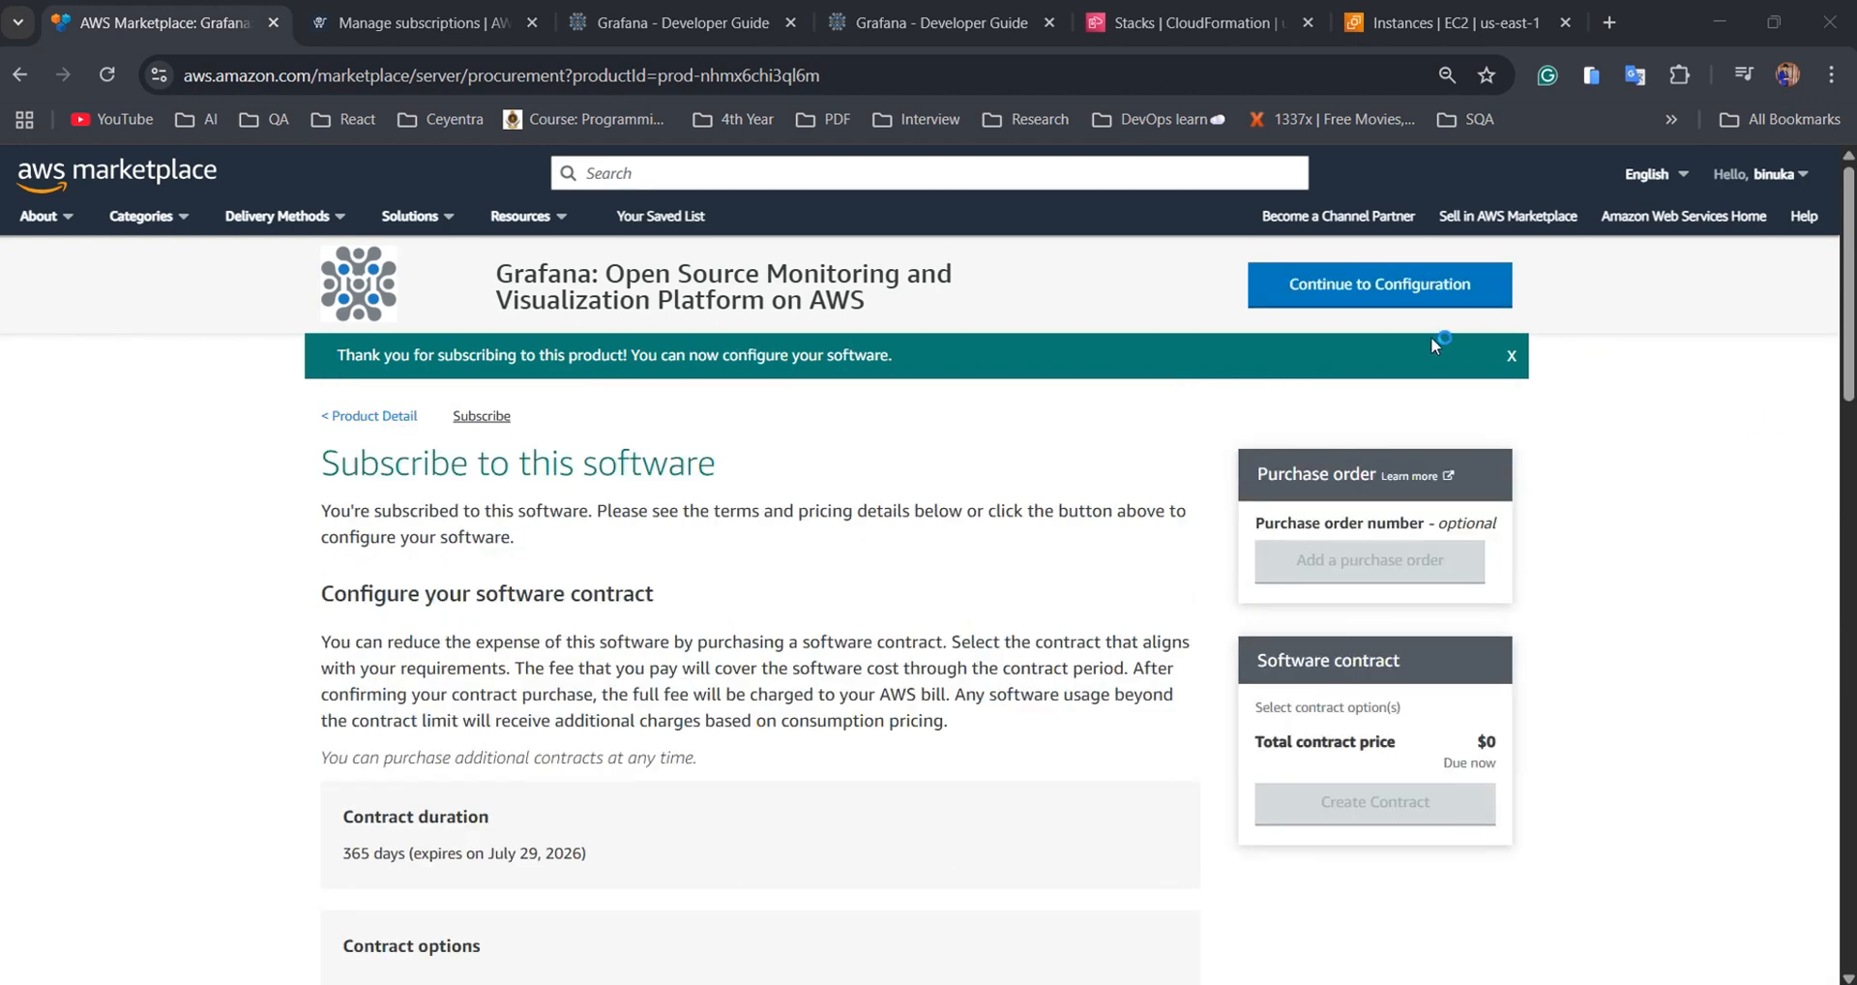
{"action": "left_click", "coordinate": [1406, 295]}
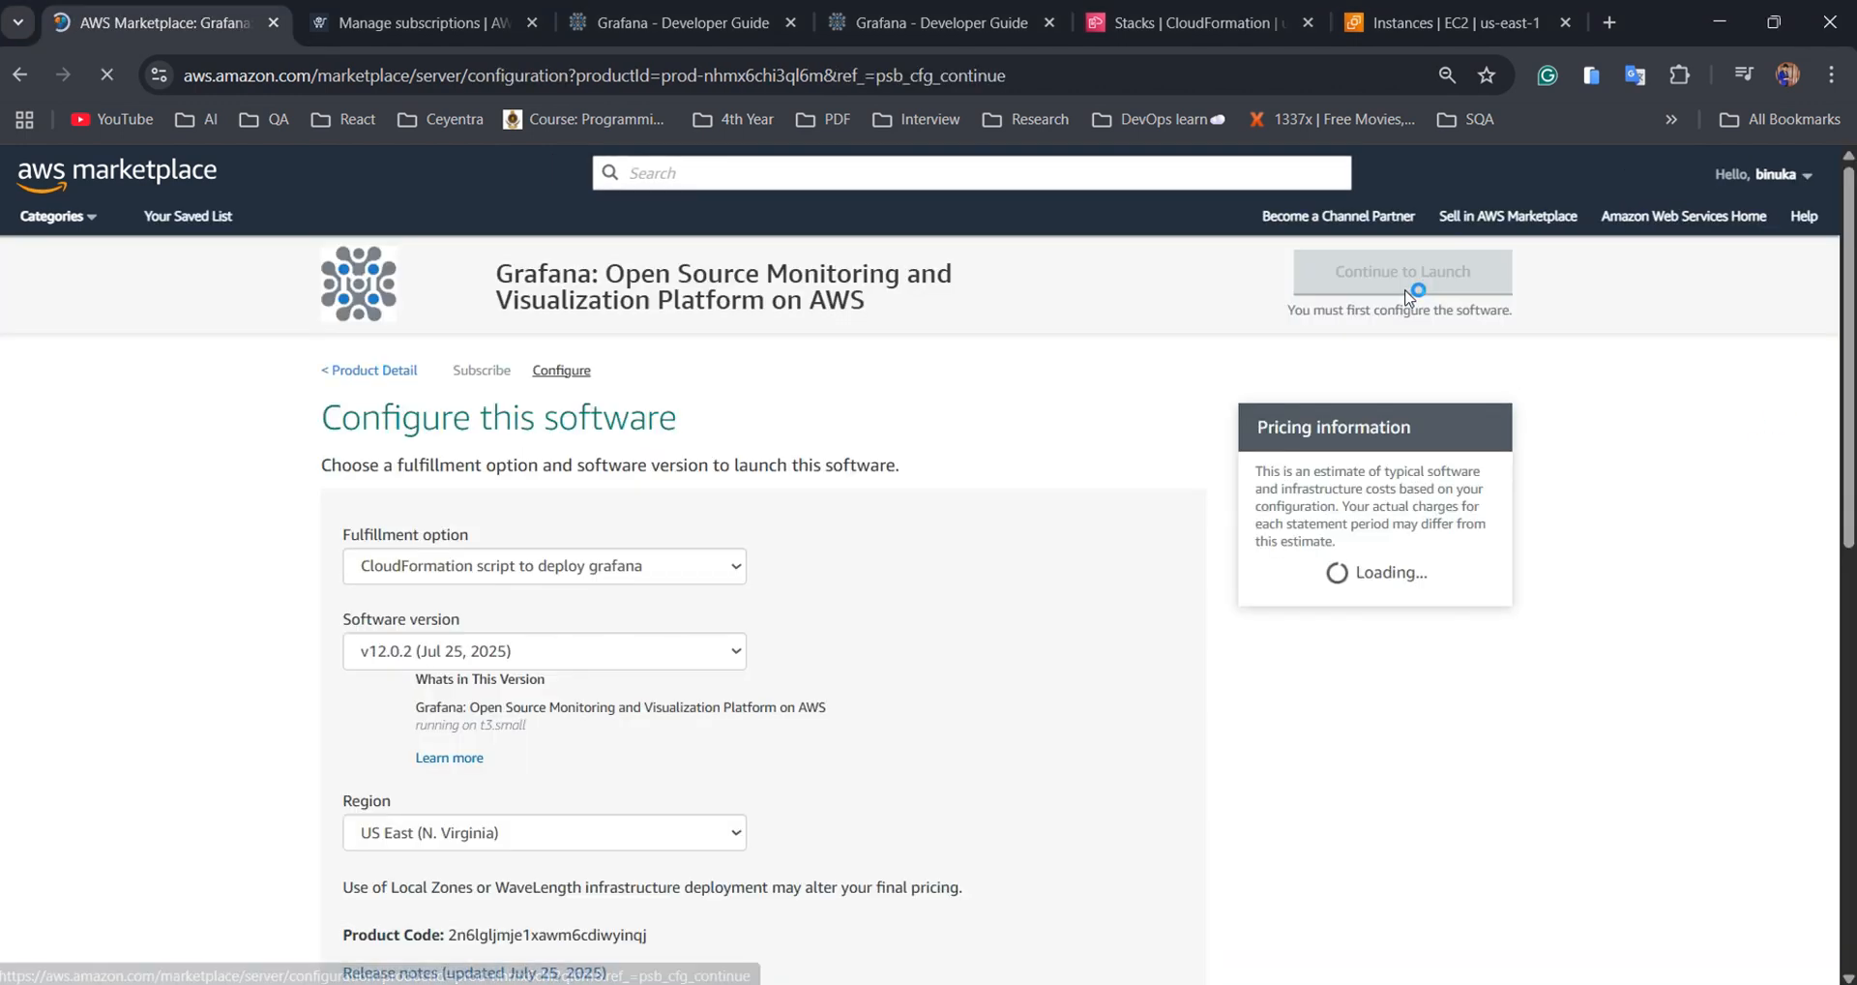
Keep the CloudFormation script fulfillment option, version v12.0.2 and region US East (N. Virginia)
{"action": "left_click", "coordinate": [735, 566]}
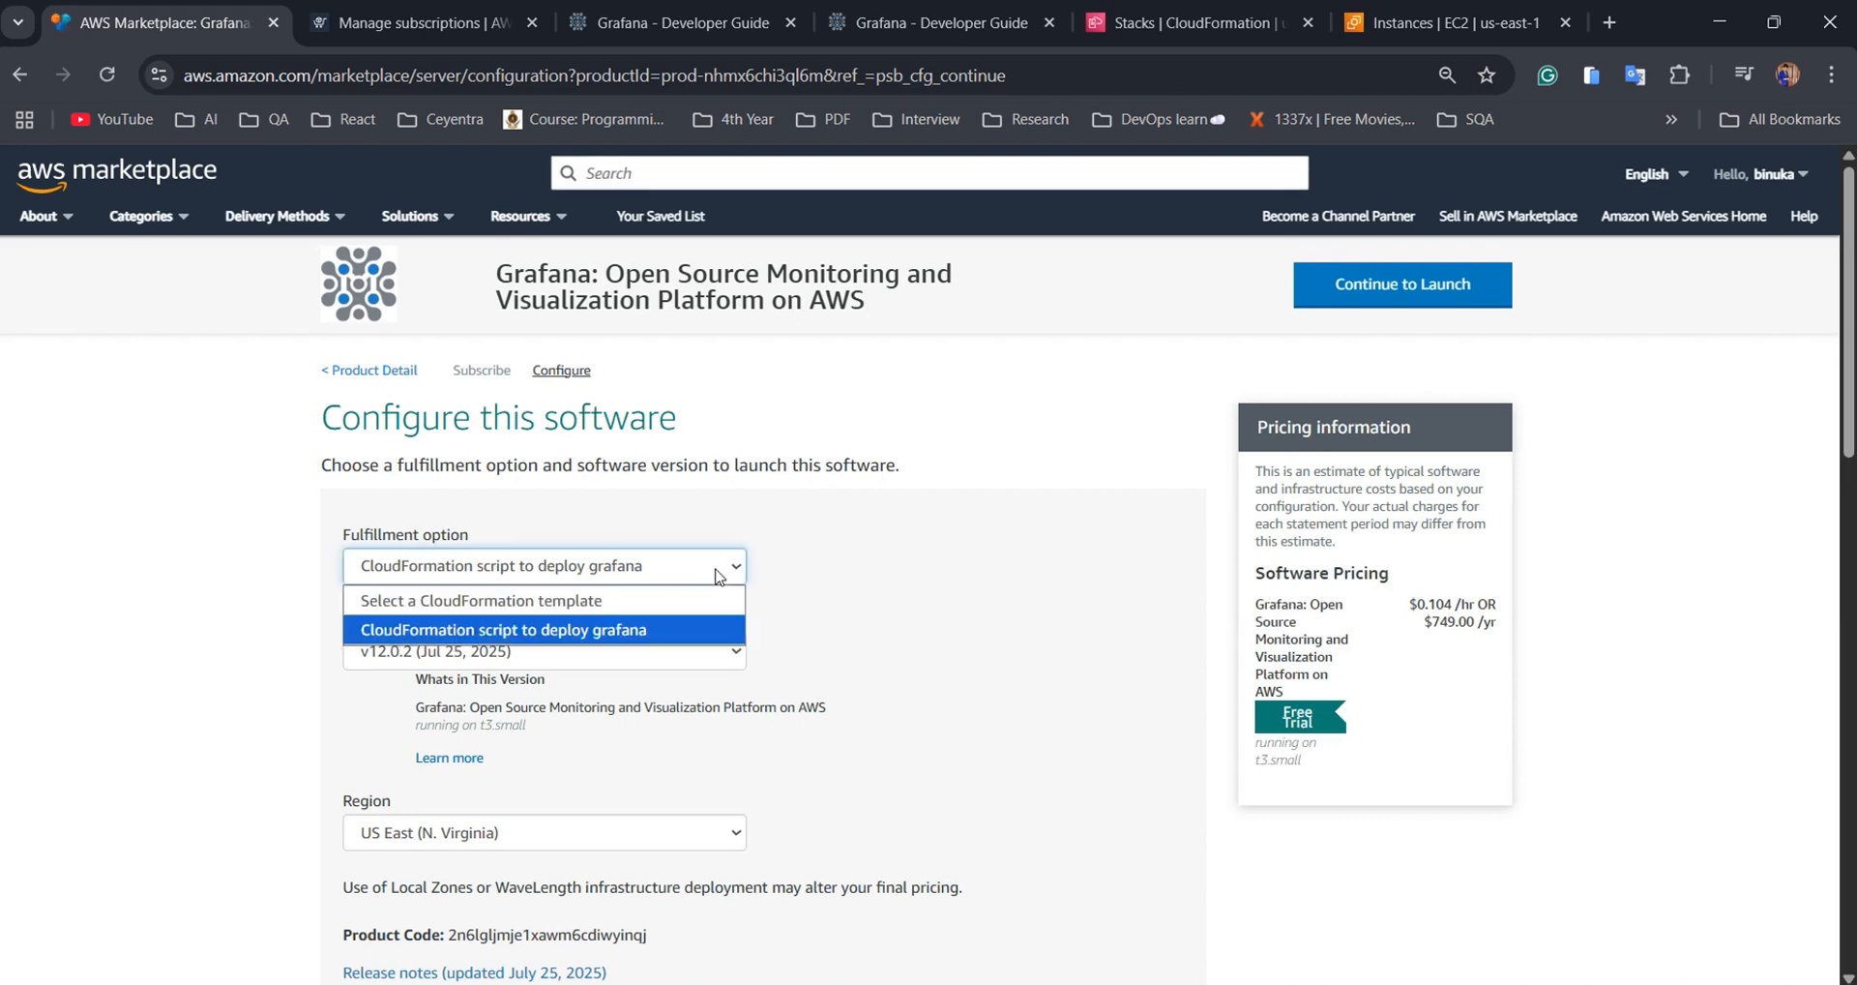
{"action": "left_click", "coordinate": [919, 619]}
{"action": "left_click", "coordinate": [682, 654]}
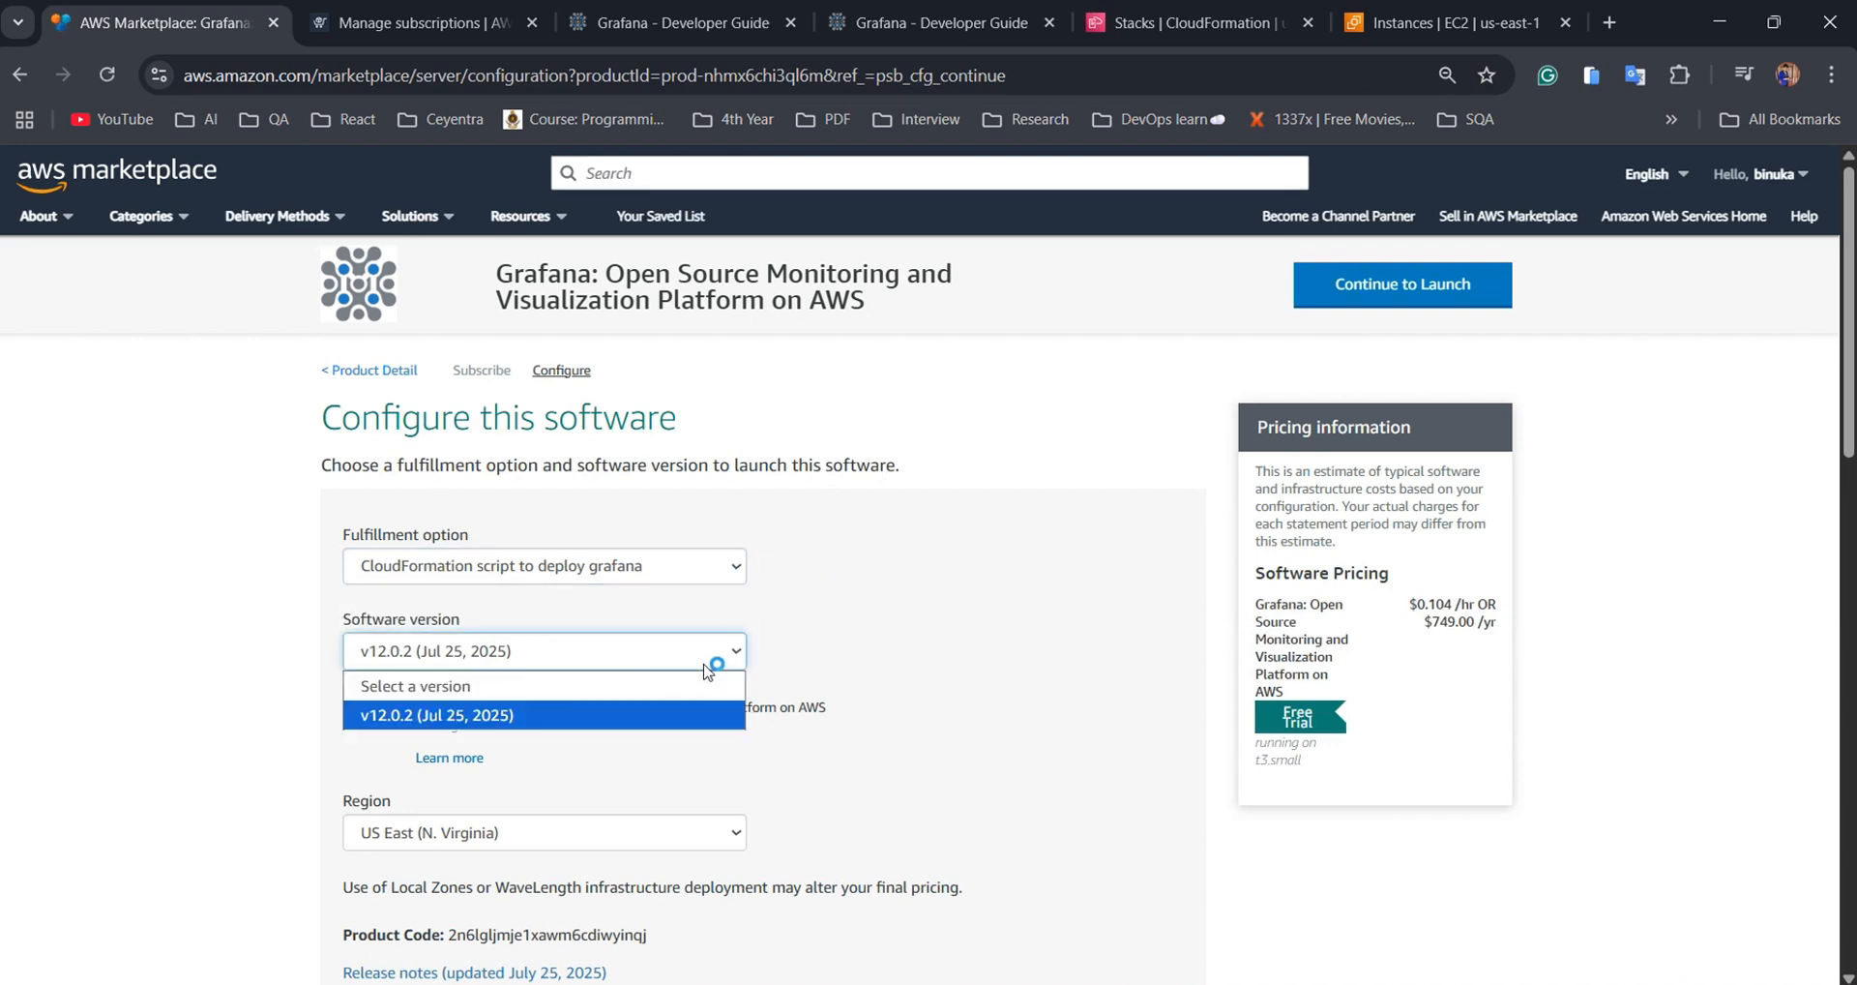
{"action": "left_click", "coordinate": [957, 658]}
{"action": "scroll", "coordinate": [916, 721], "scroll_direction": "down", "scroll_amount": 3}
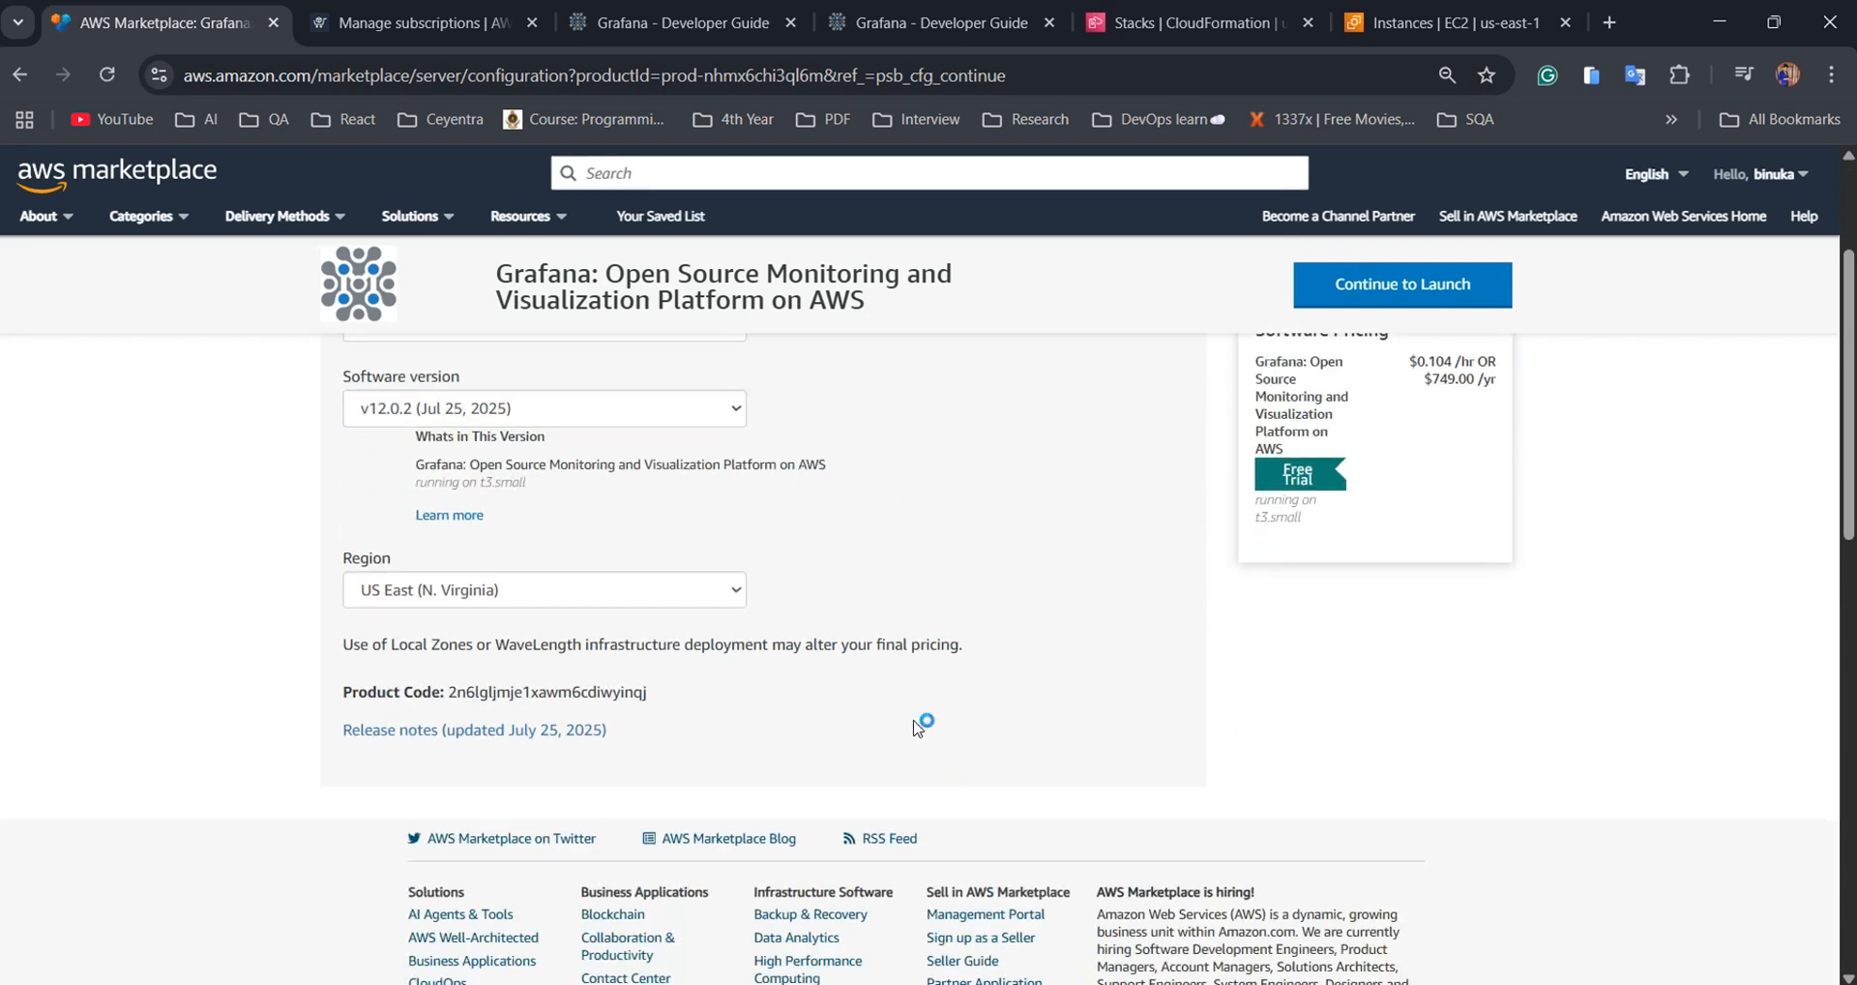
{"action": "left_click", "coordinate": [709, 602]}
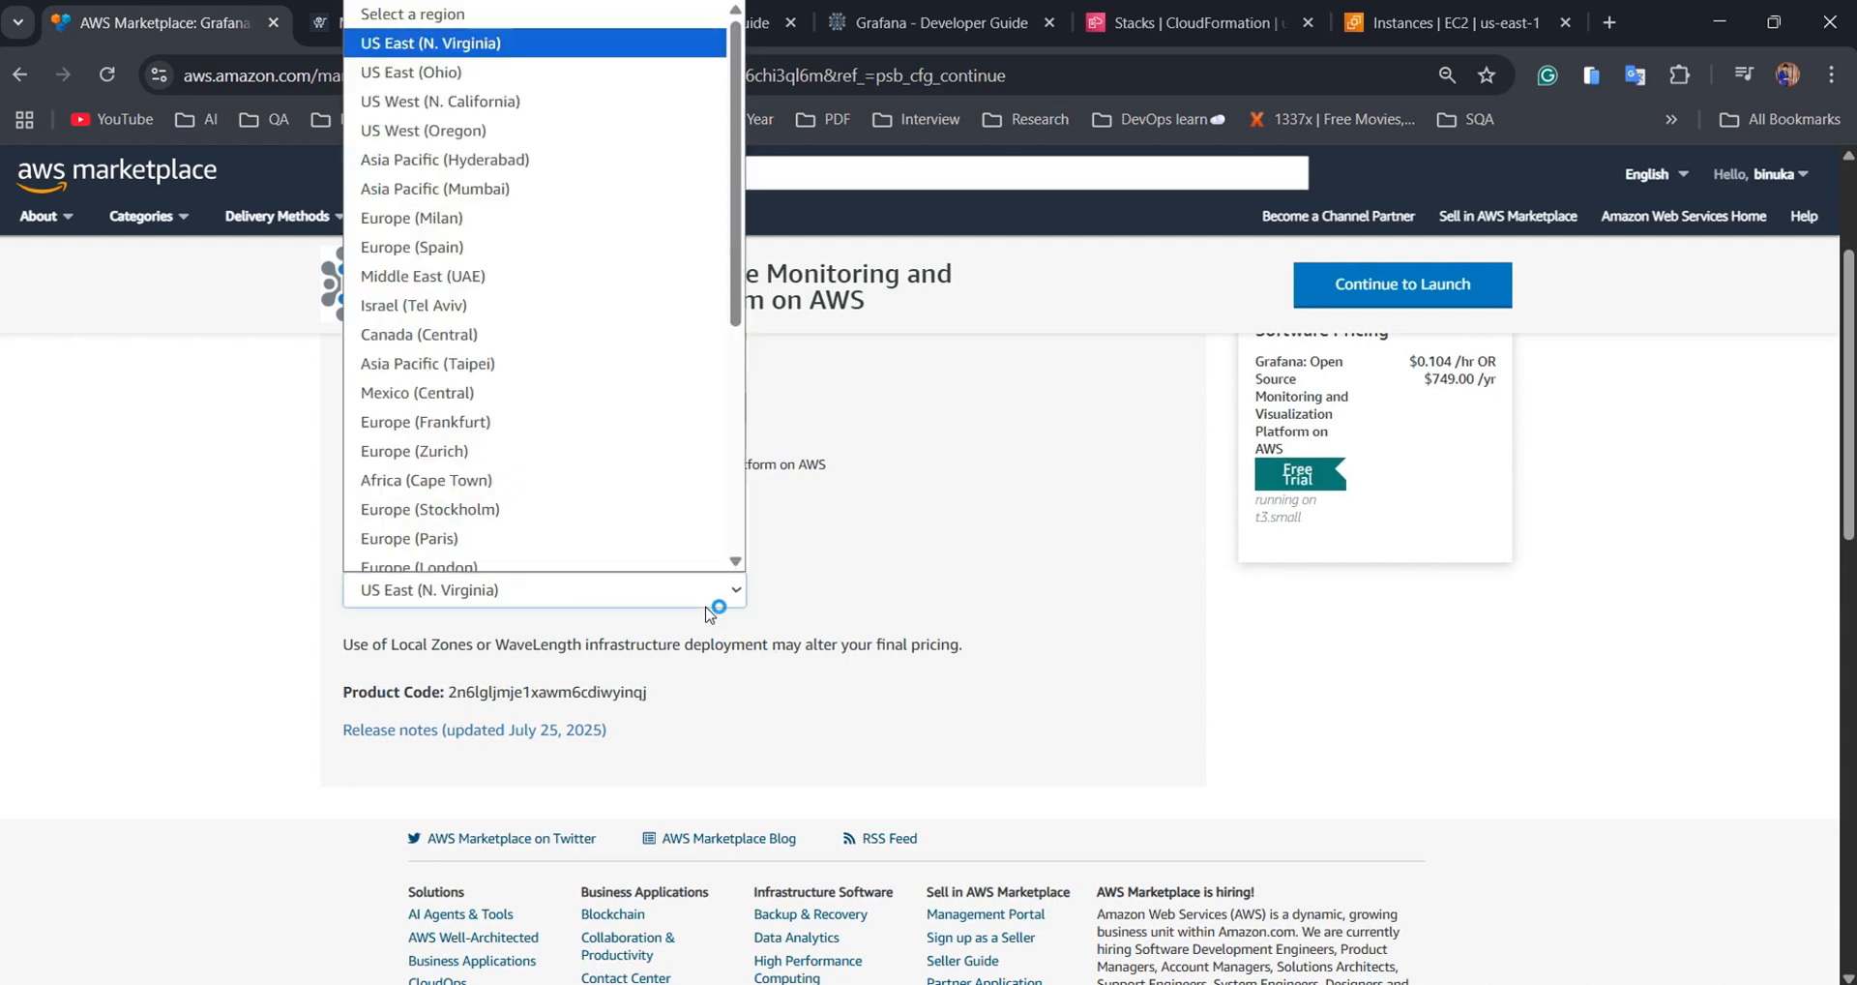
{"action": "left_click", "coordinate": [936, 588]}
Launch the Grafana configuration through CloudFormation
{"action": "left_click", "coordinate": [1439, 299]}
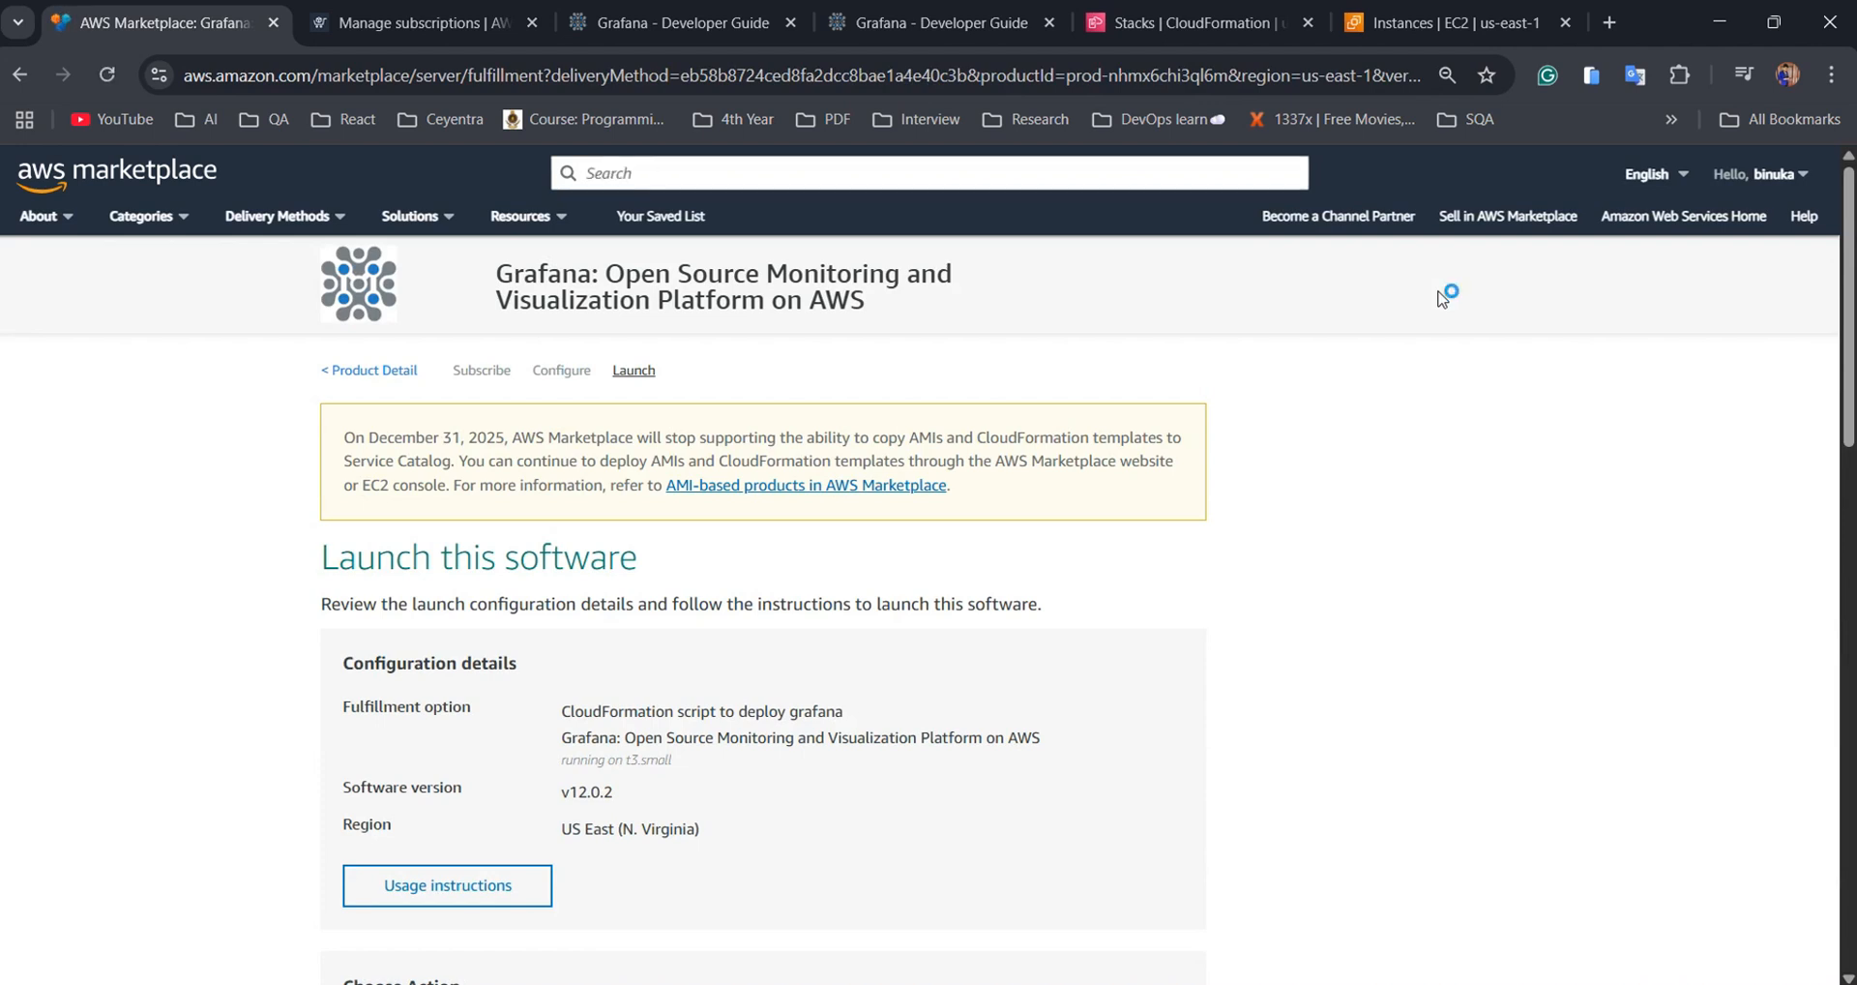
{"action": "scroll", "coordinate": [1444, 326], "scroll_direction": "down", "scroll_amount": 3}
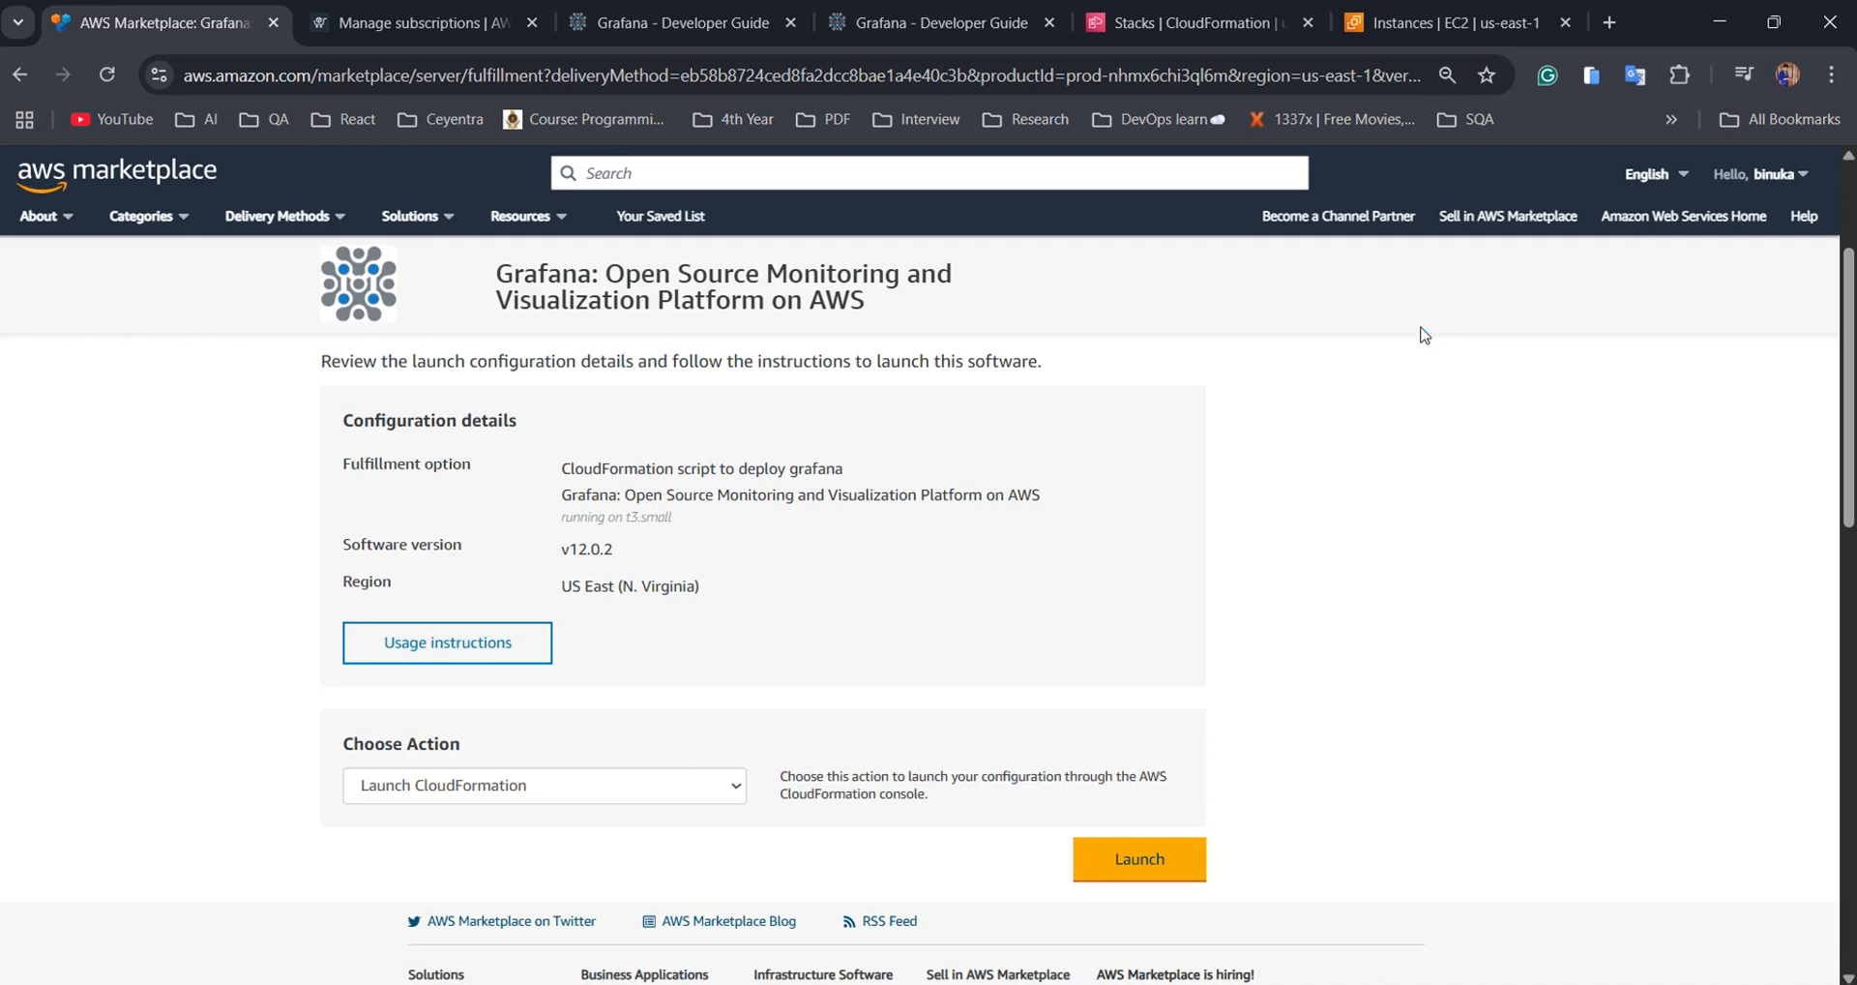
{"action": "left_click", "coordinate": [1133, 858]}
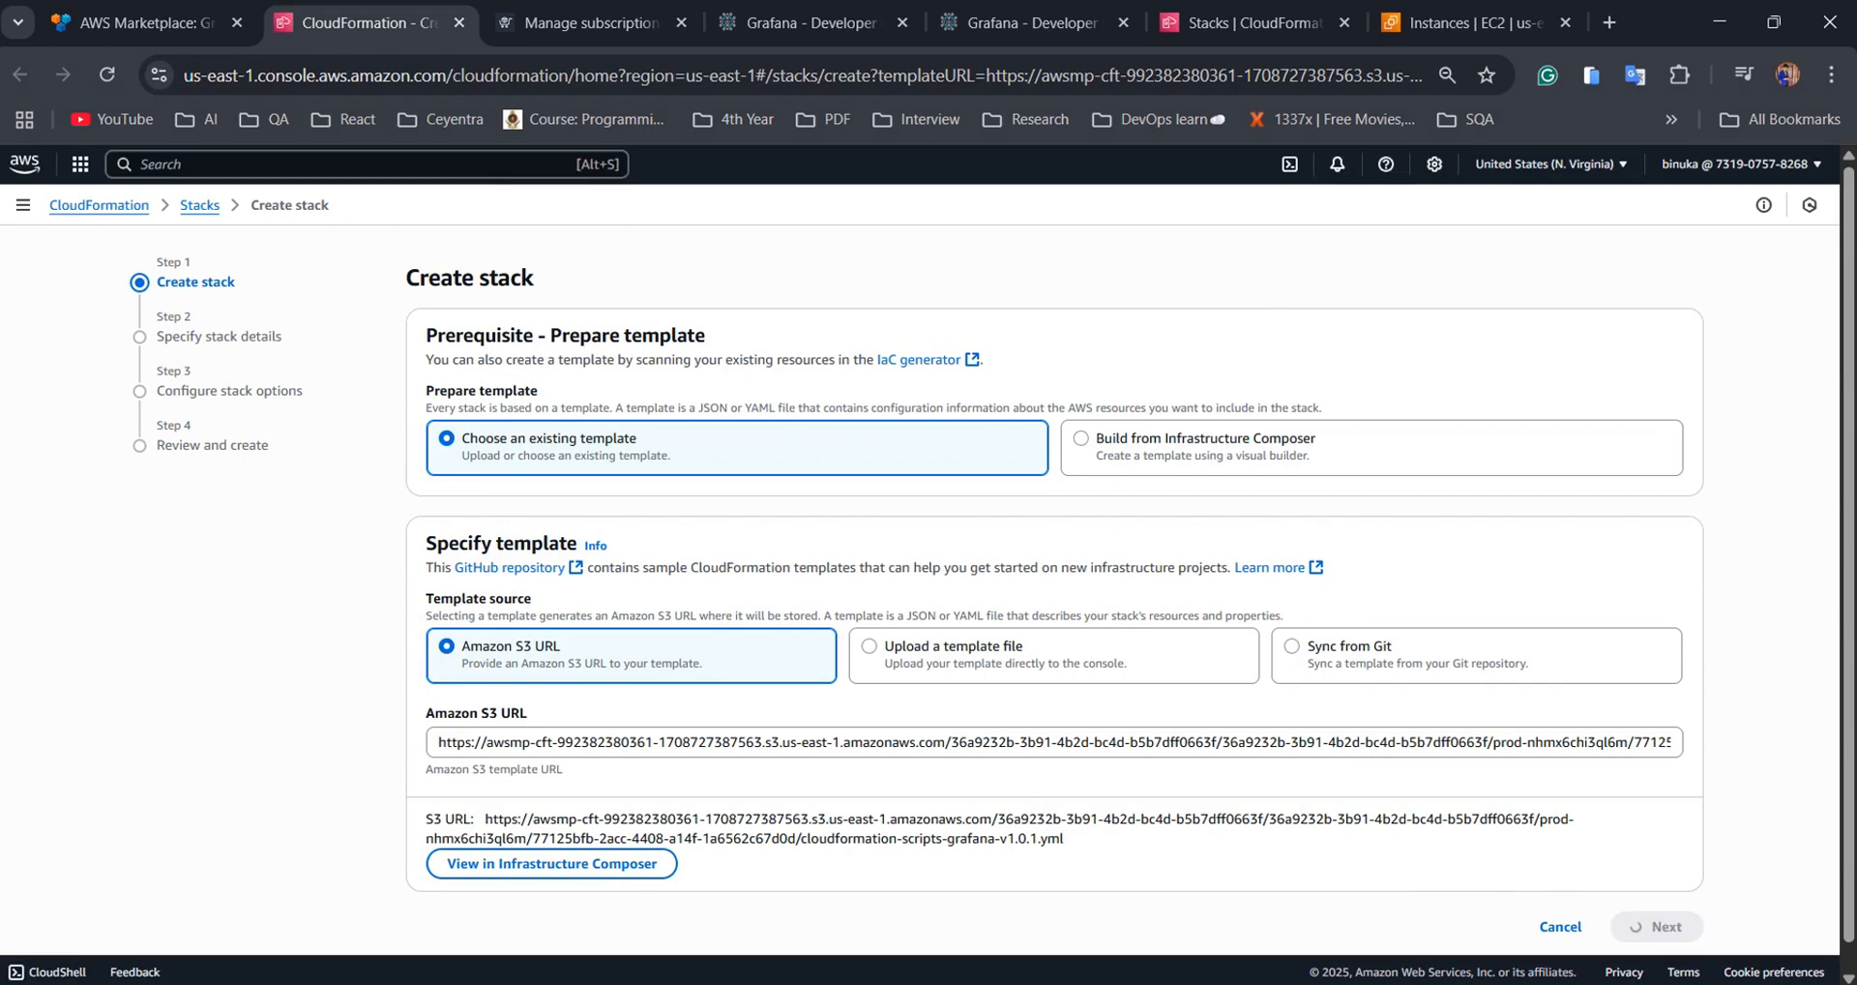
Name the stack 'grafana', fill in the admin email, and set domain grafana.marketplace.meetrix.io
{"action": "left_click", "coordinate": [519, 405]}
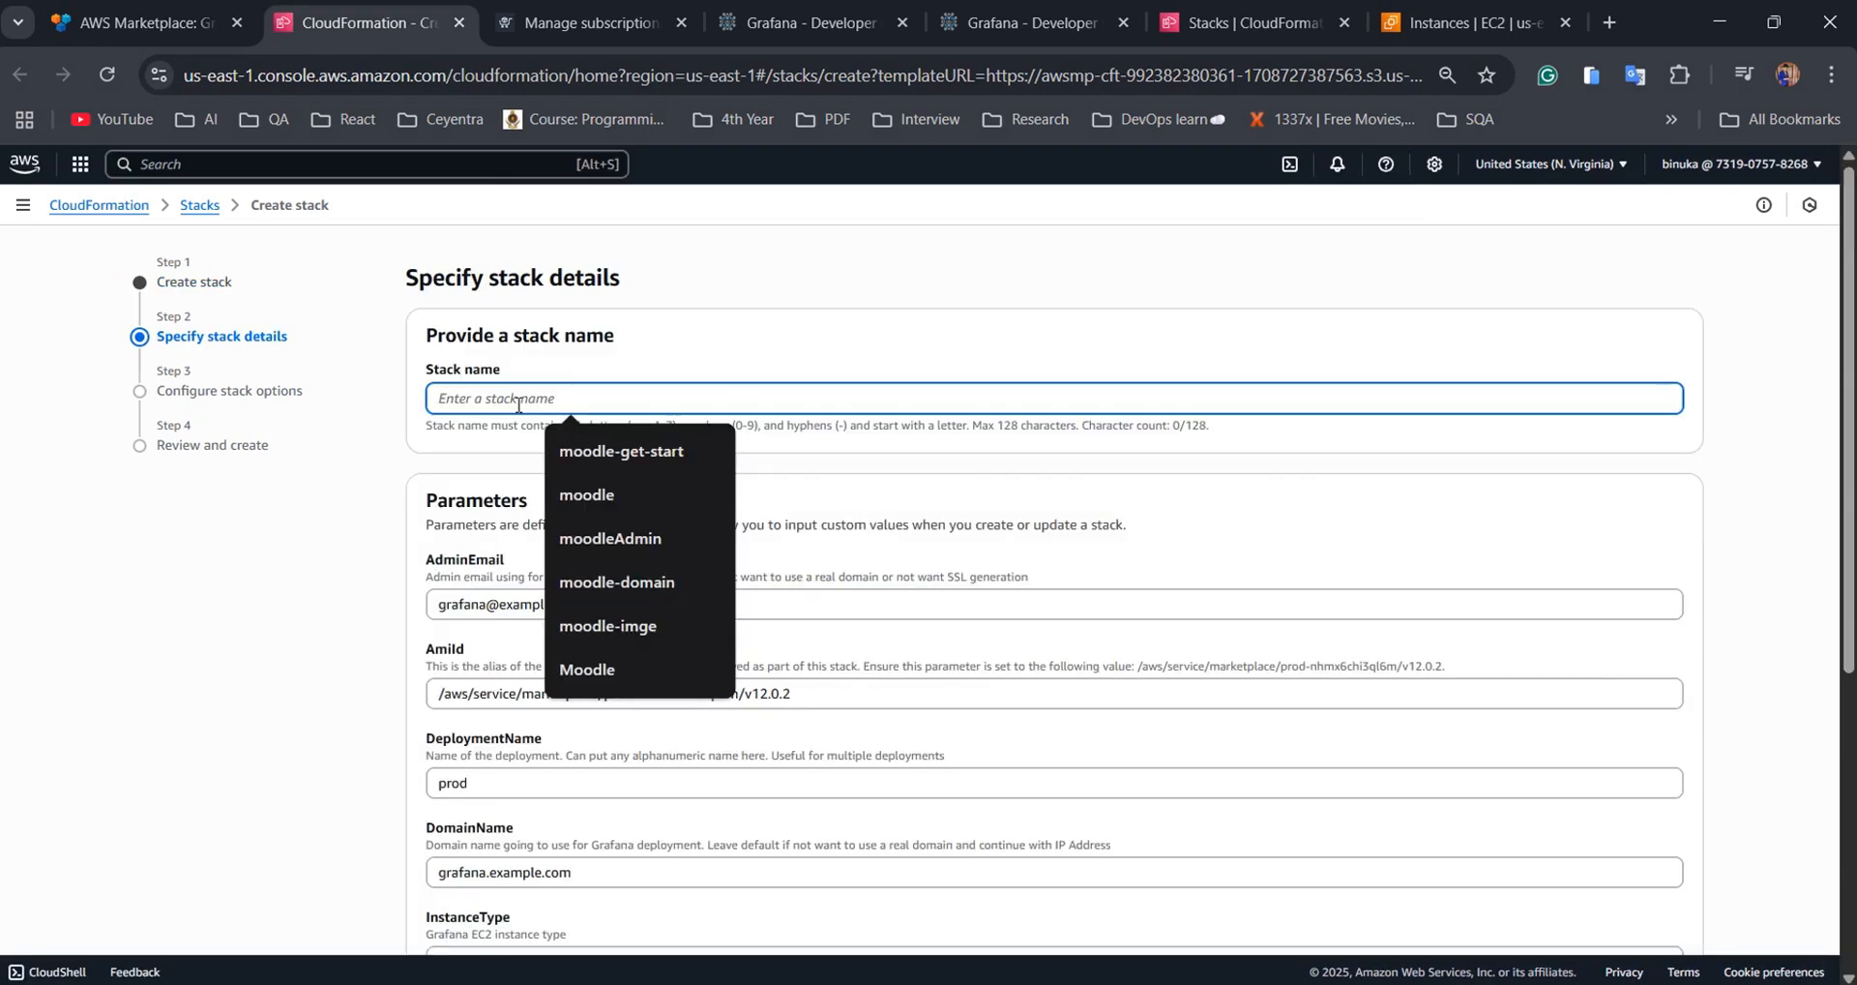
{"action": "type", "text": "grafana"}
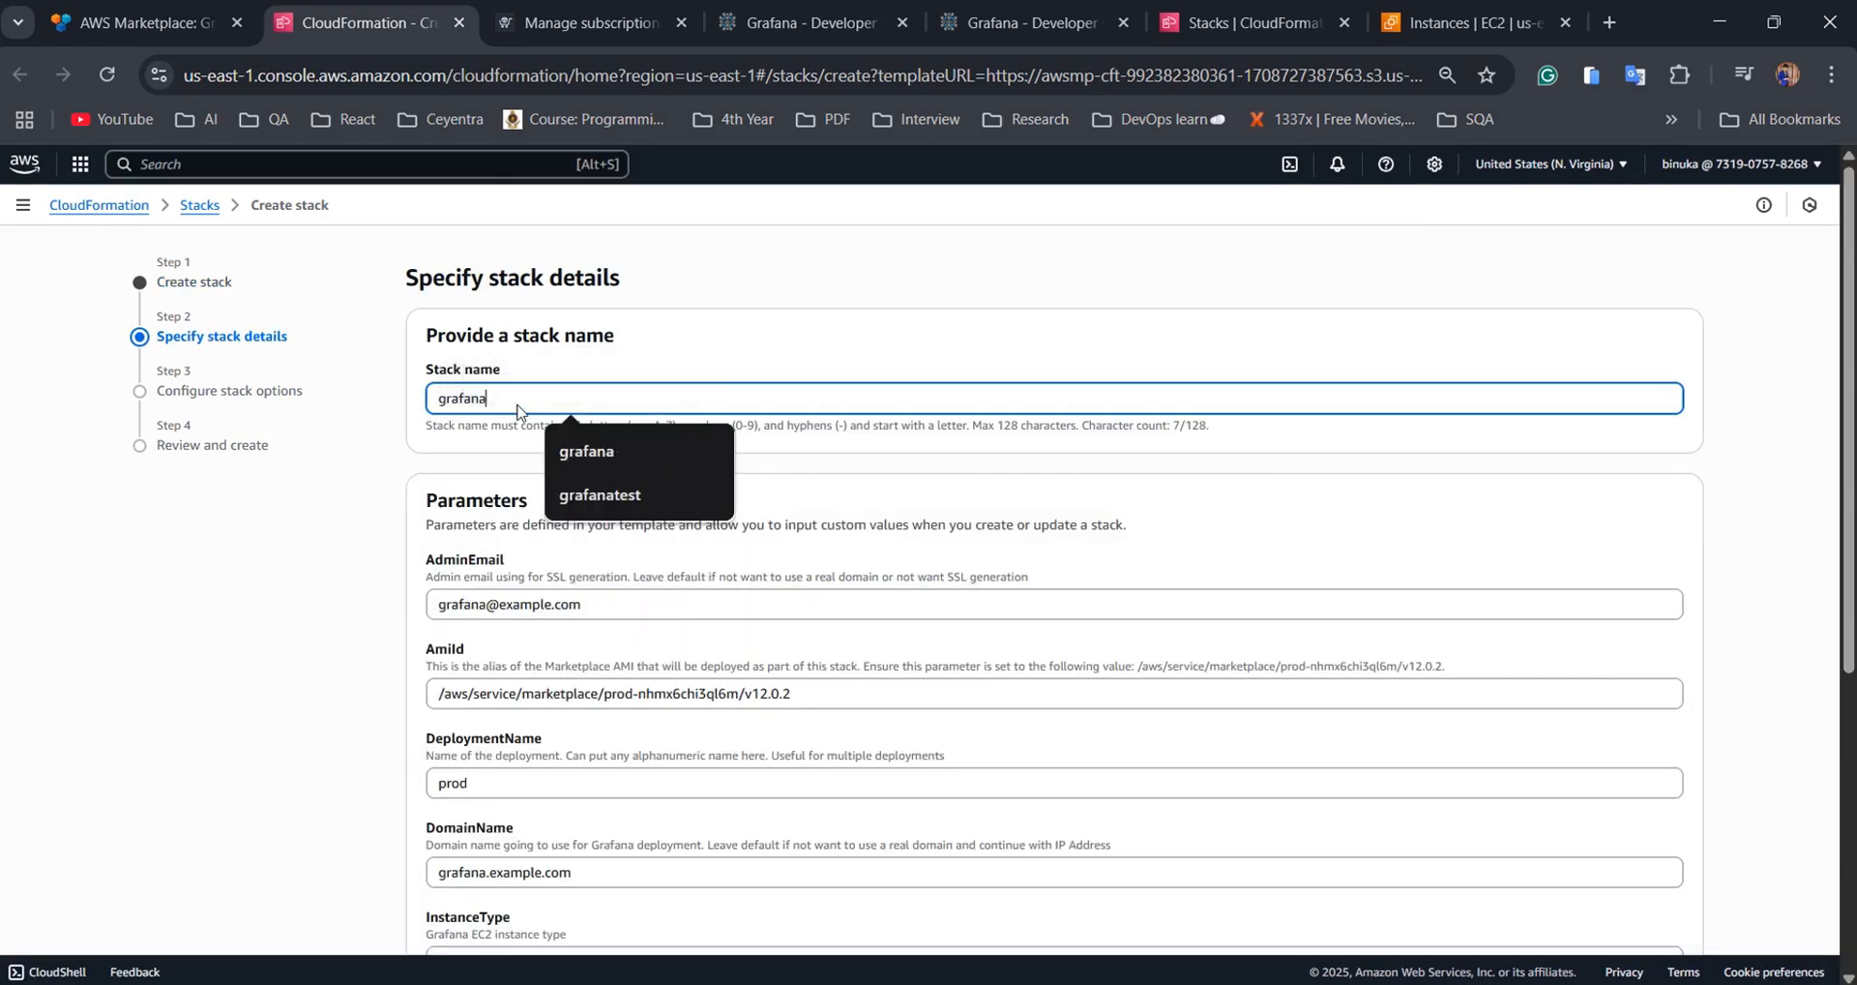
{"action": "left_click_drag", "start_coordinate": [583, 605], "coordinate": [426, 611]}
{"action": "key", "text": "ctrl+v"}
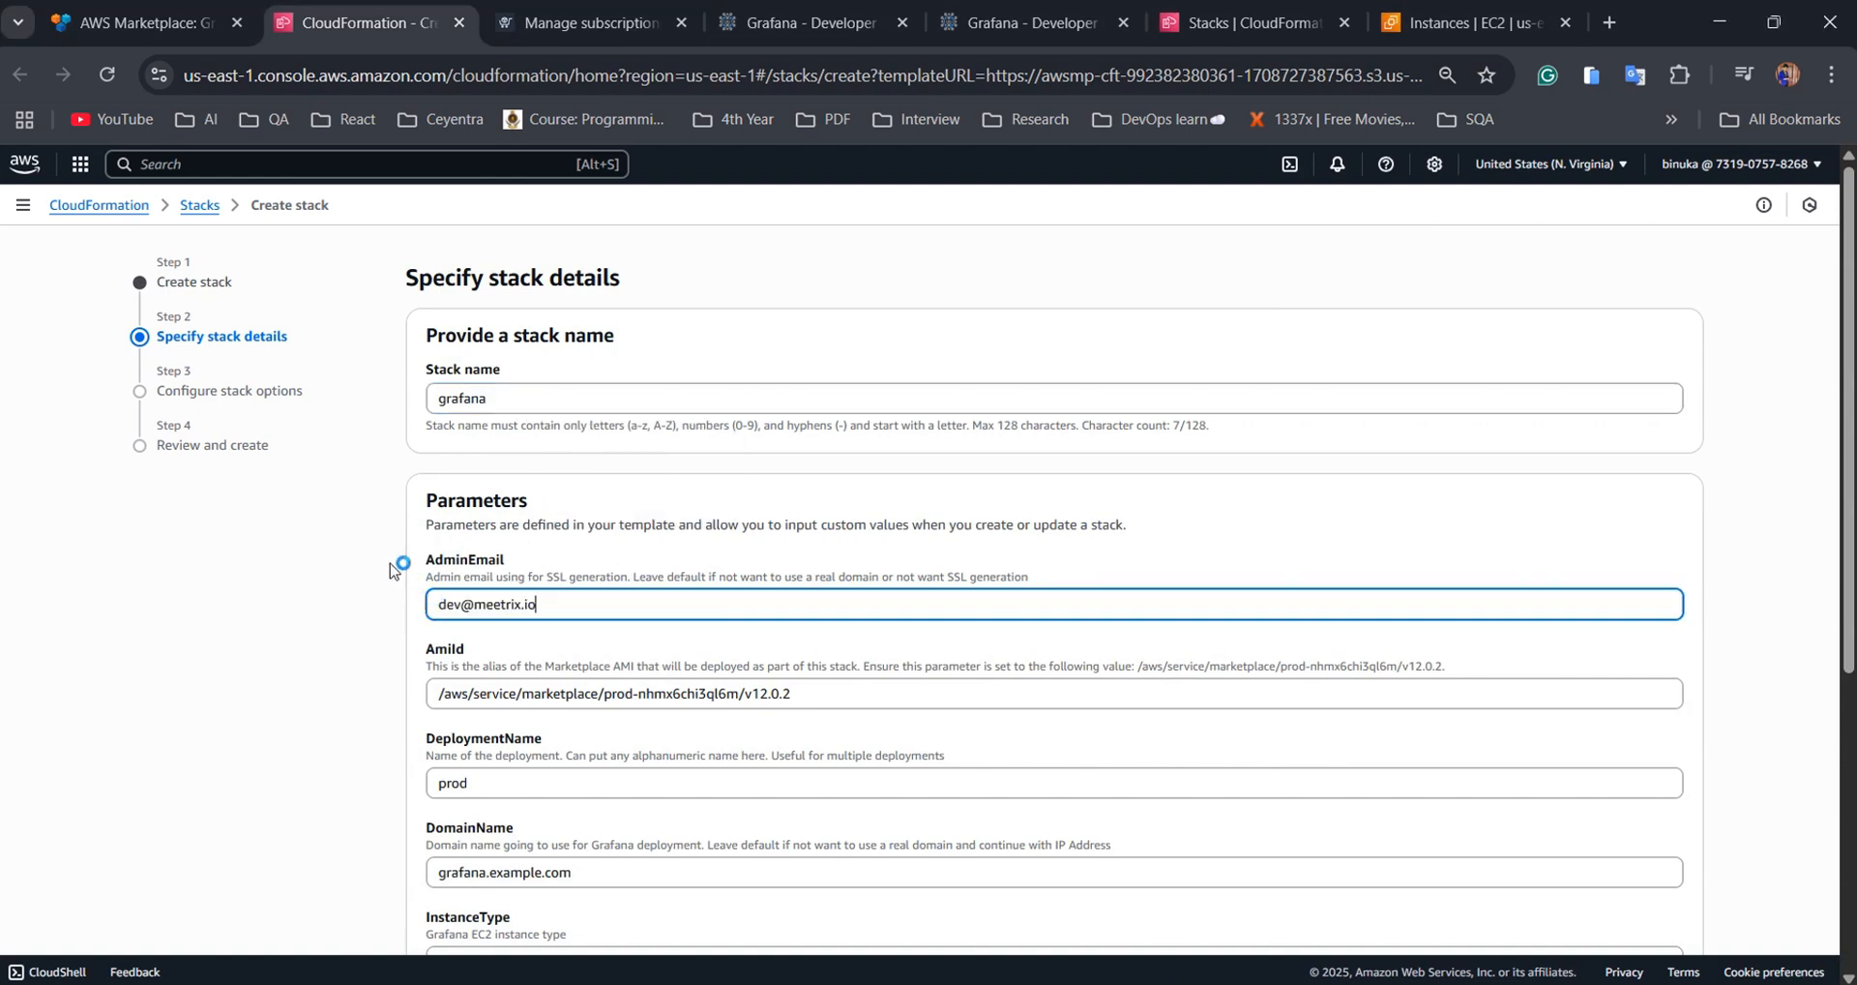
{"action": "scroll", "coordinate": [564, 654], "scroll_direction": "down", "scroll_amount": 1}
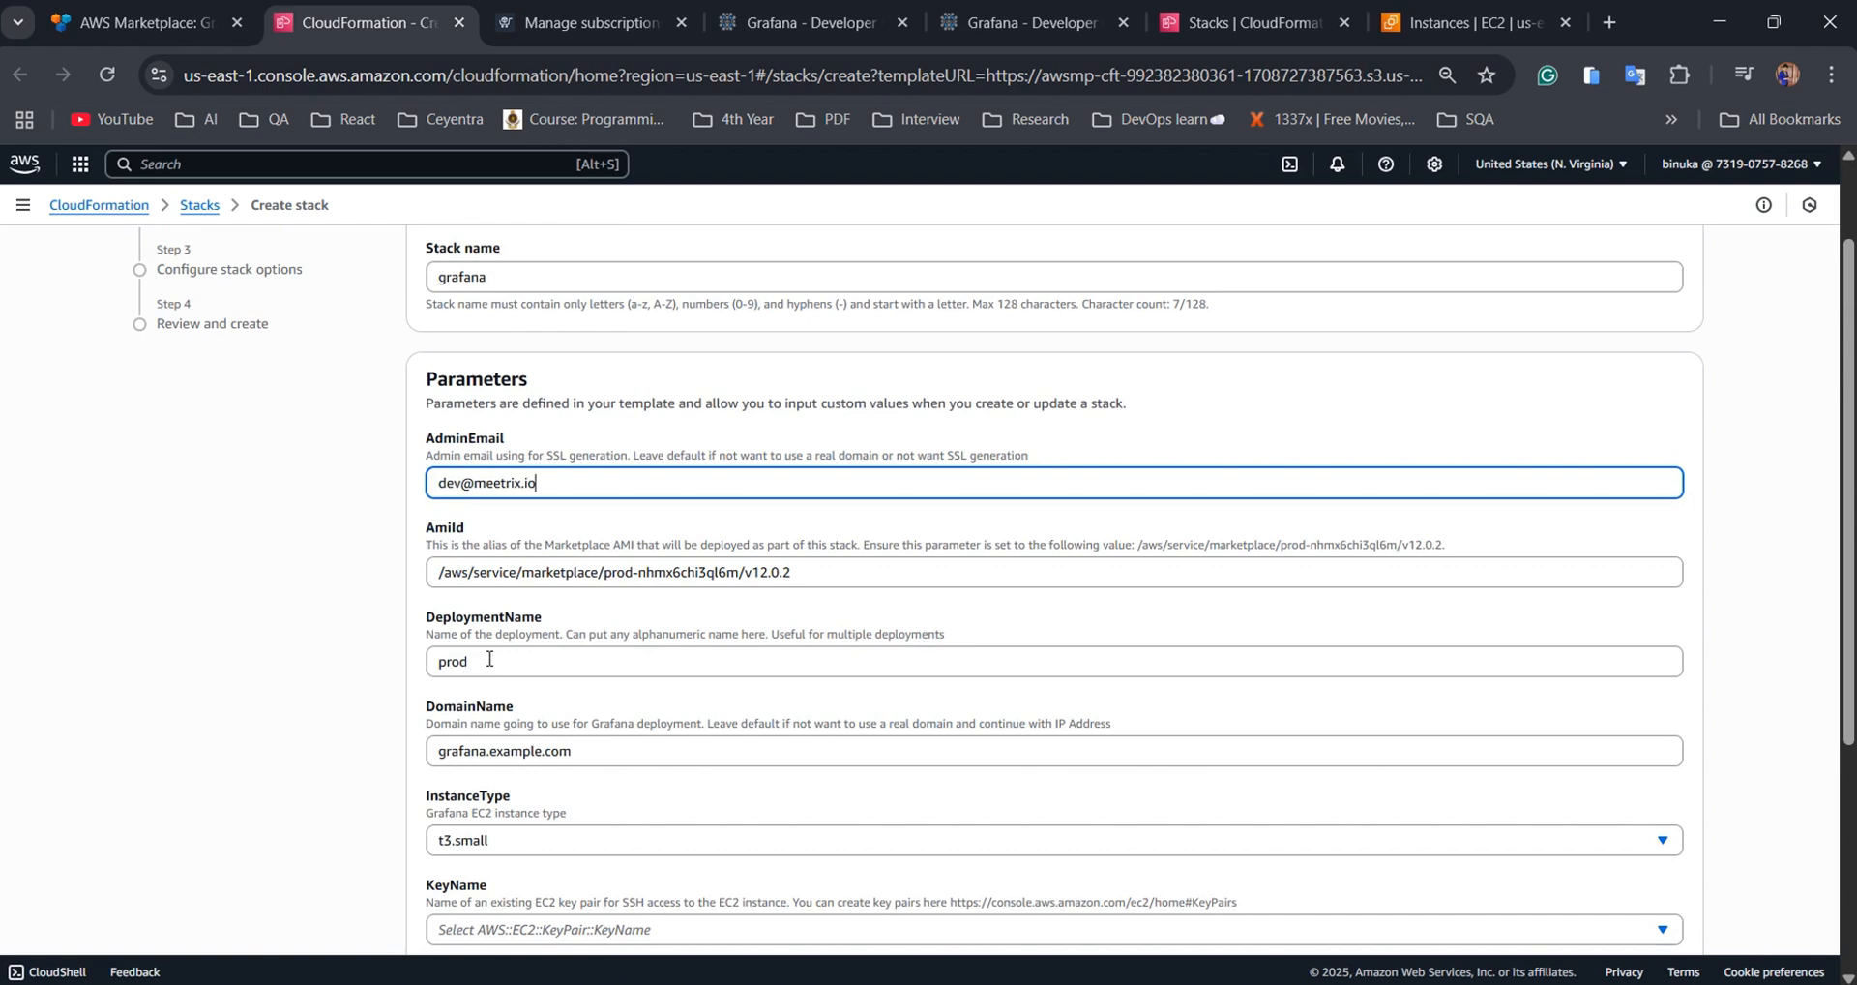
{"action": "left_click_drag", "start_coordinate": [580, 751], "coordinate": [426, 753]}
{"action": "type", "text": "grafana.marketplace.meetrix.io"}
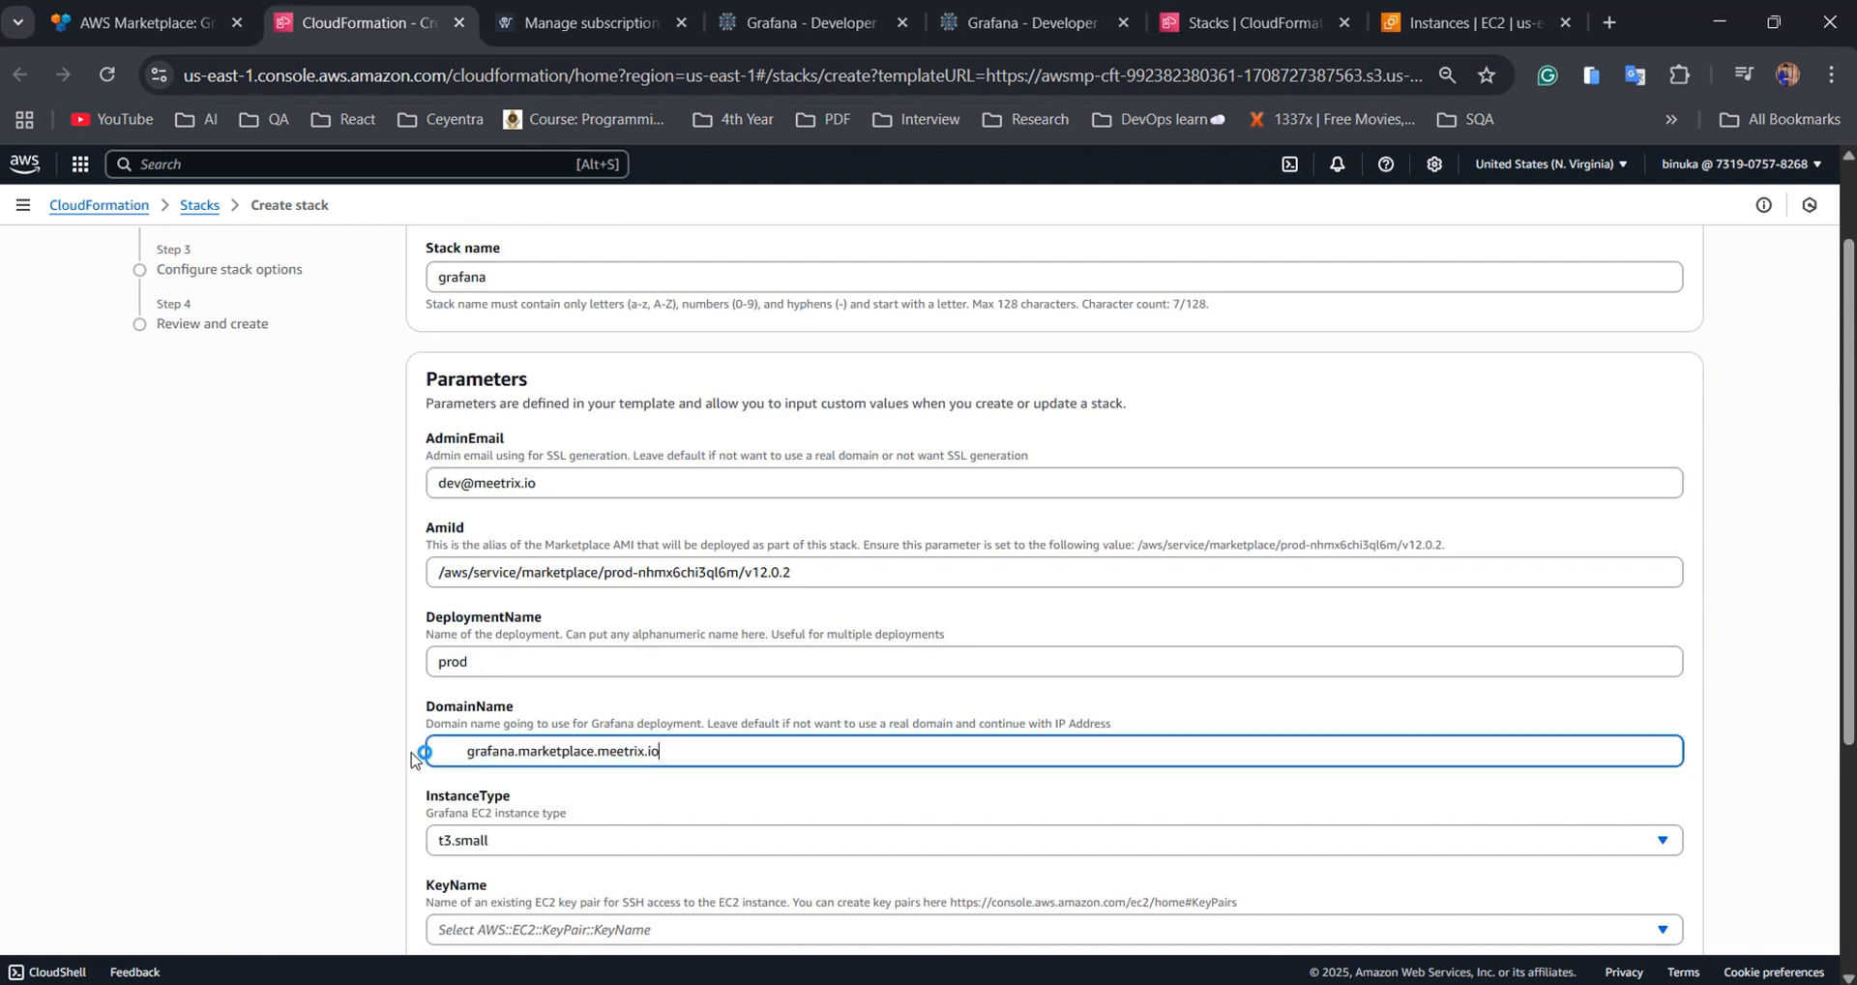
{"action": "key", "text": "BackSpace"}
{"action": "key", "text": "BackSpace"}
{"action": "key", "text": "BackSpace"}
{"action": "key", "text": "BackSpace"}
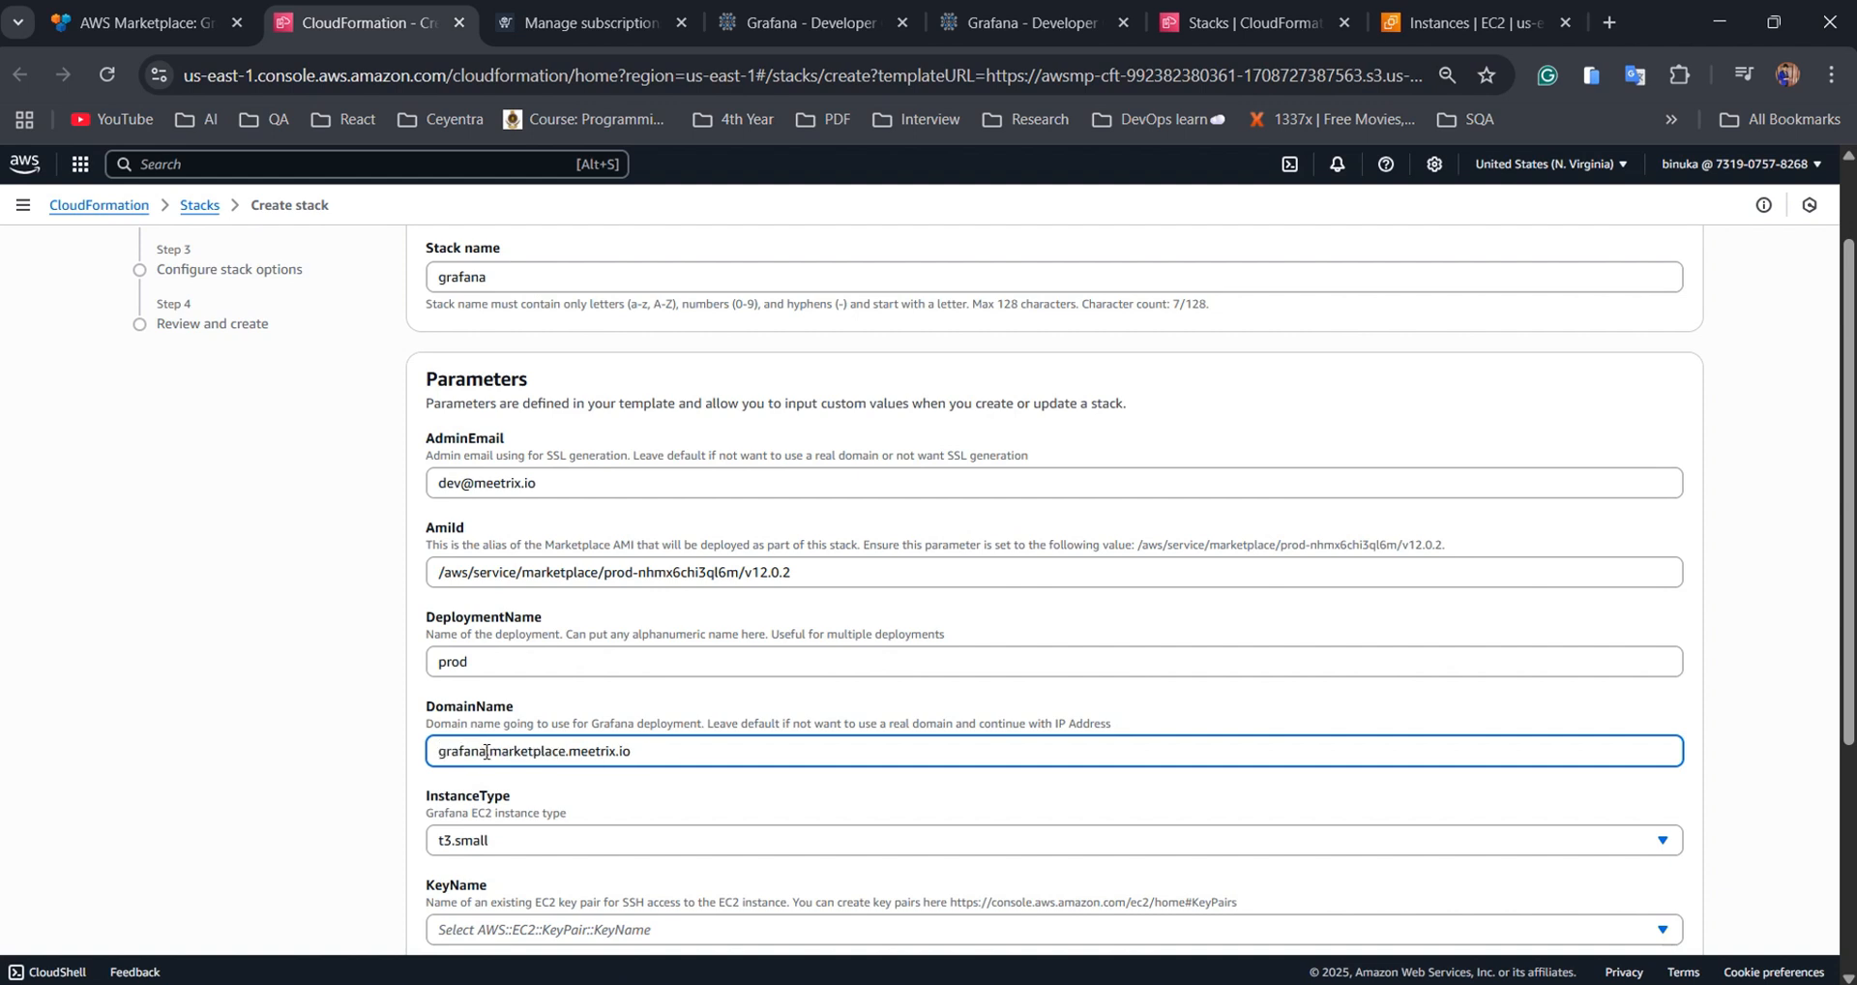
Choose the existing EC2 key pair and allow SSH from 0.0.0.0/0, then proceed
{"action": "scroll", "coordinate": [607, 727], "scroll_direction": "down", "scroll_amount": 1}
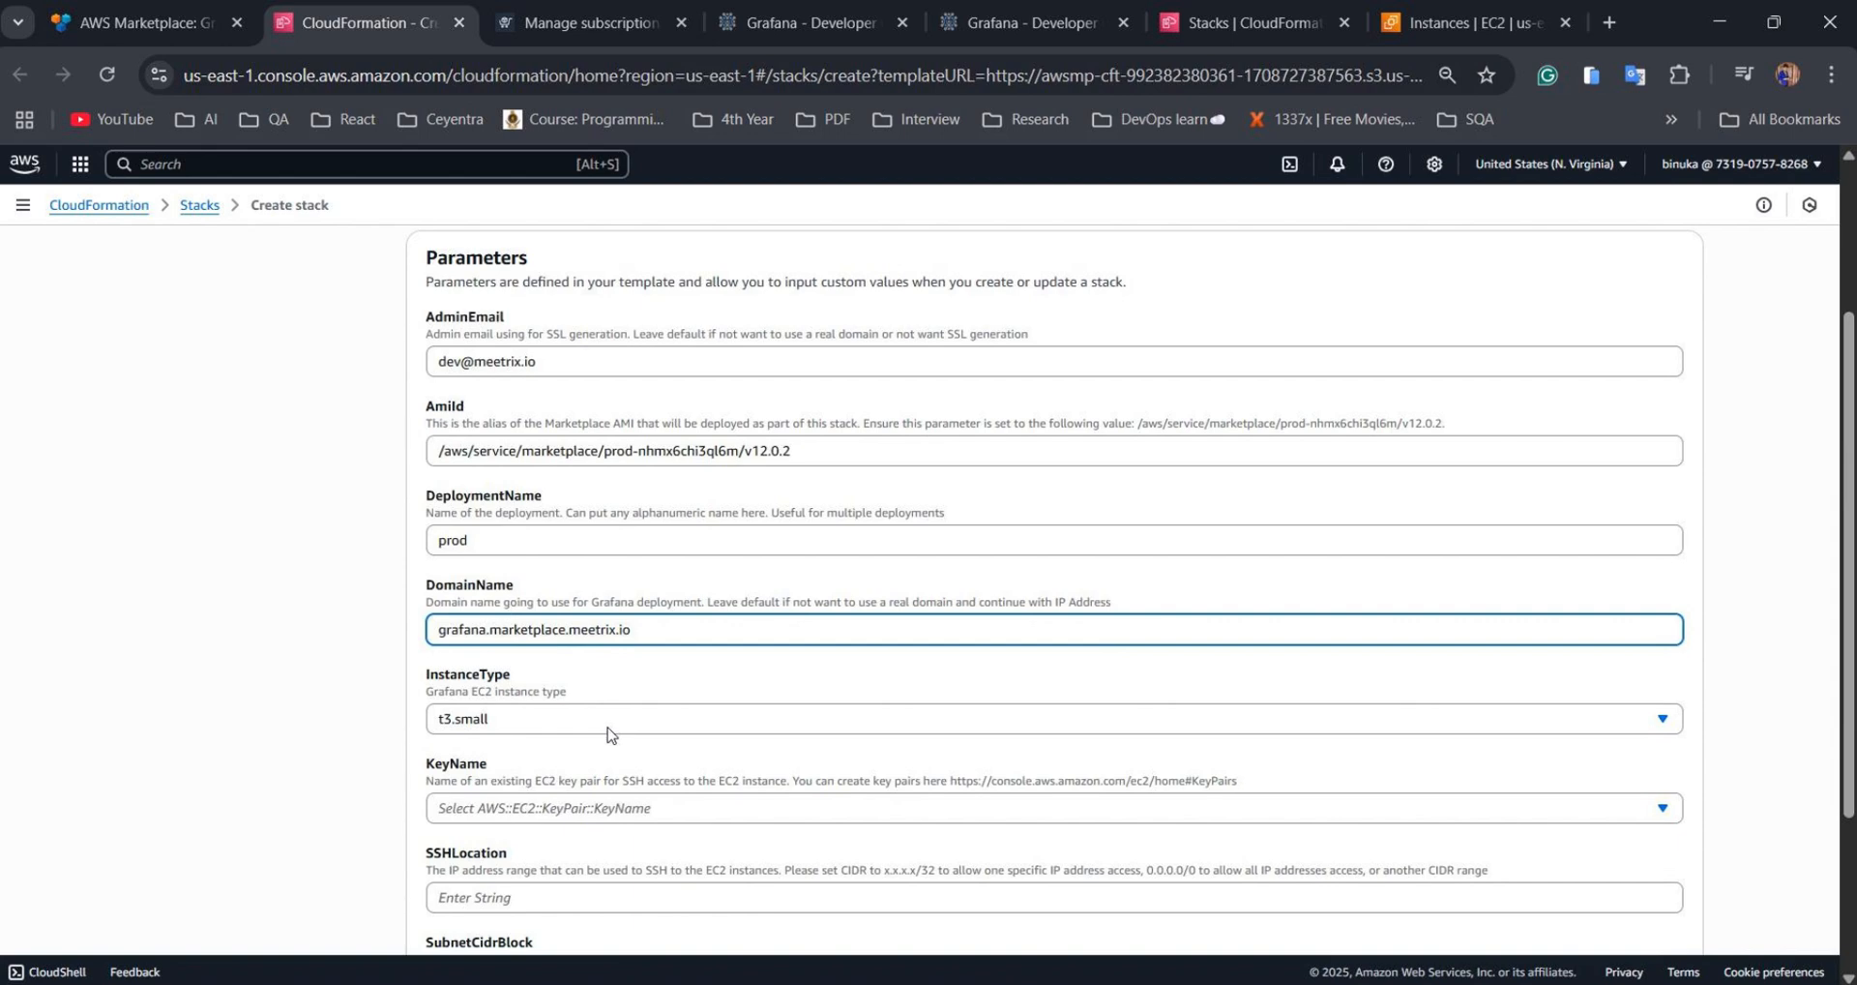
{"action": "left_click", "coordinate": [581, 807]}
{"action": "left_click", "coordinate": [484, 704]}
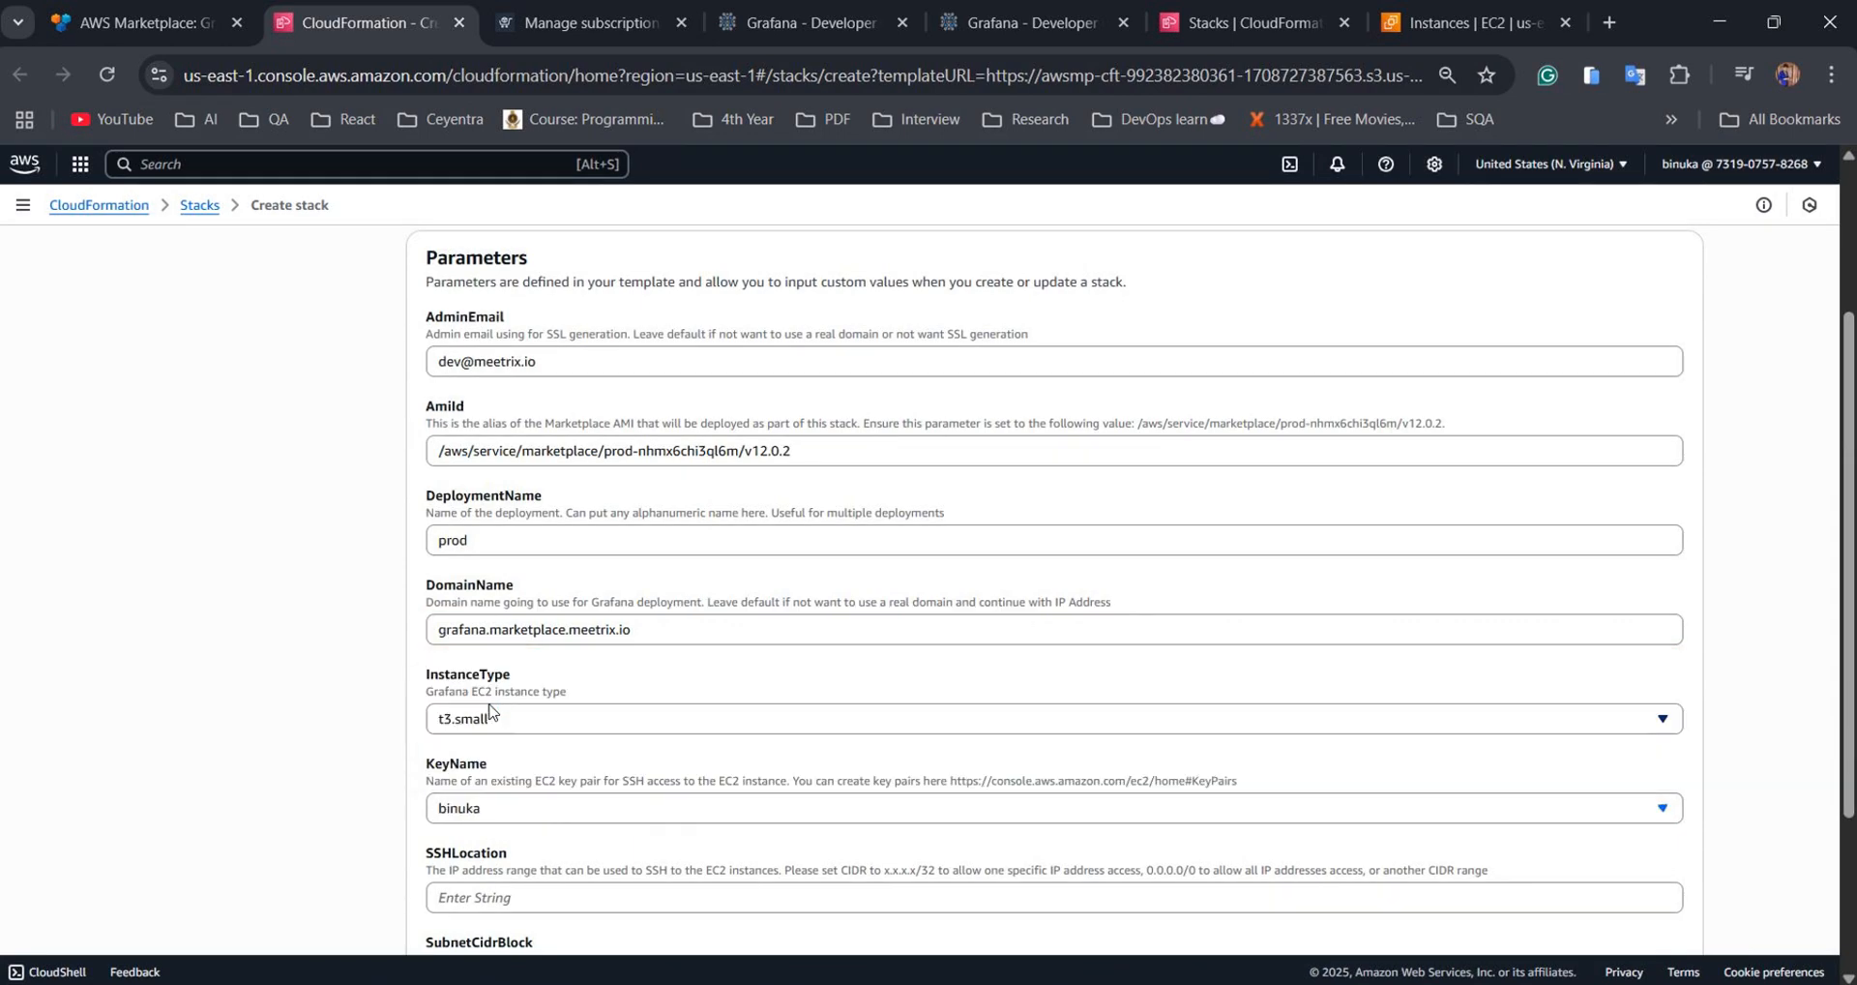
{"action": "scroll", "coordinate": [600, 716], "scroll_direction": "down", "scroll_amount": 3}
{"action": "left_click", "coordinate": [530, 654]}
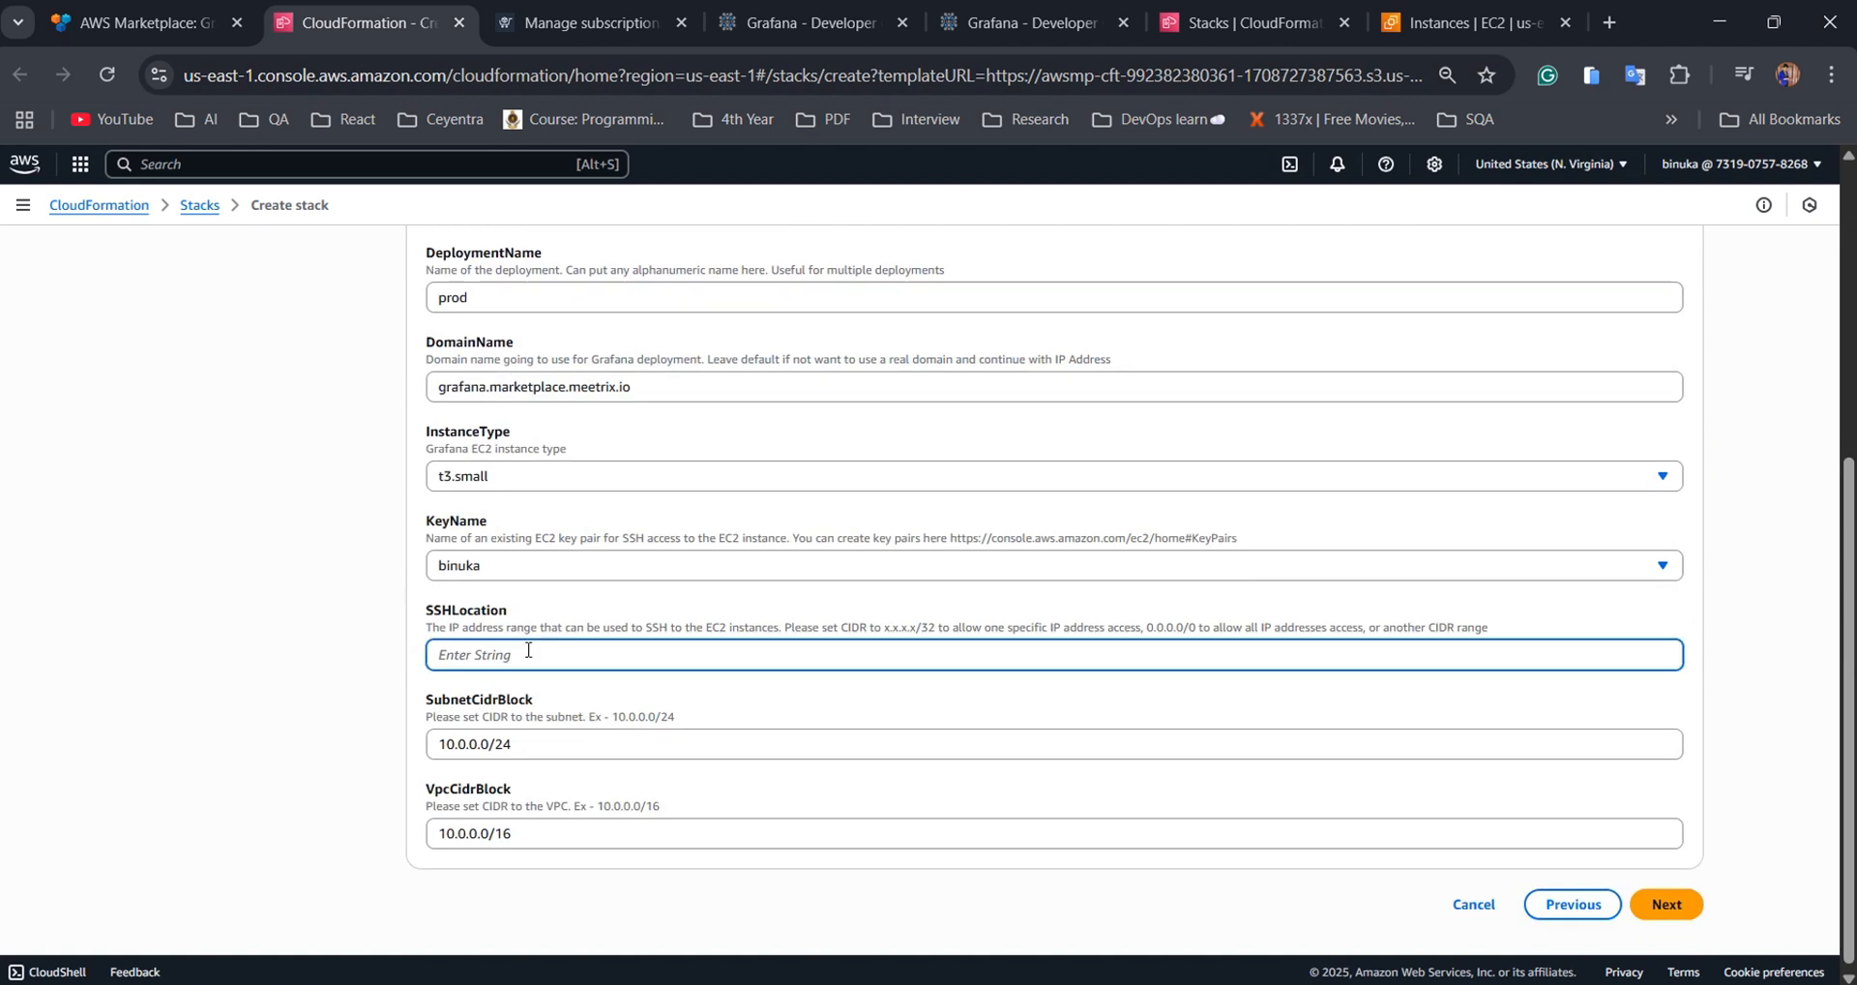
{"action": "type", "text": "0.0.0.0/0"}
{"action": "left_click", "coordinate": [1688, 915]}
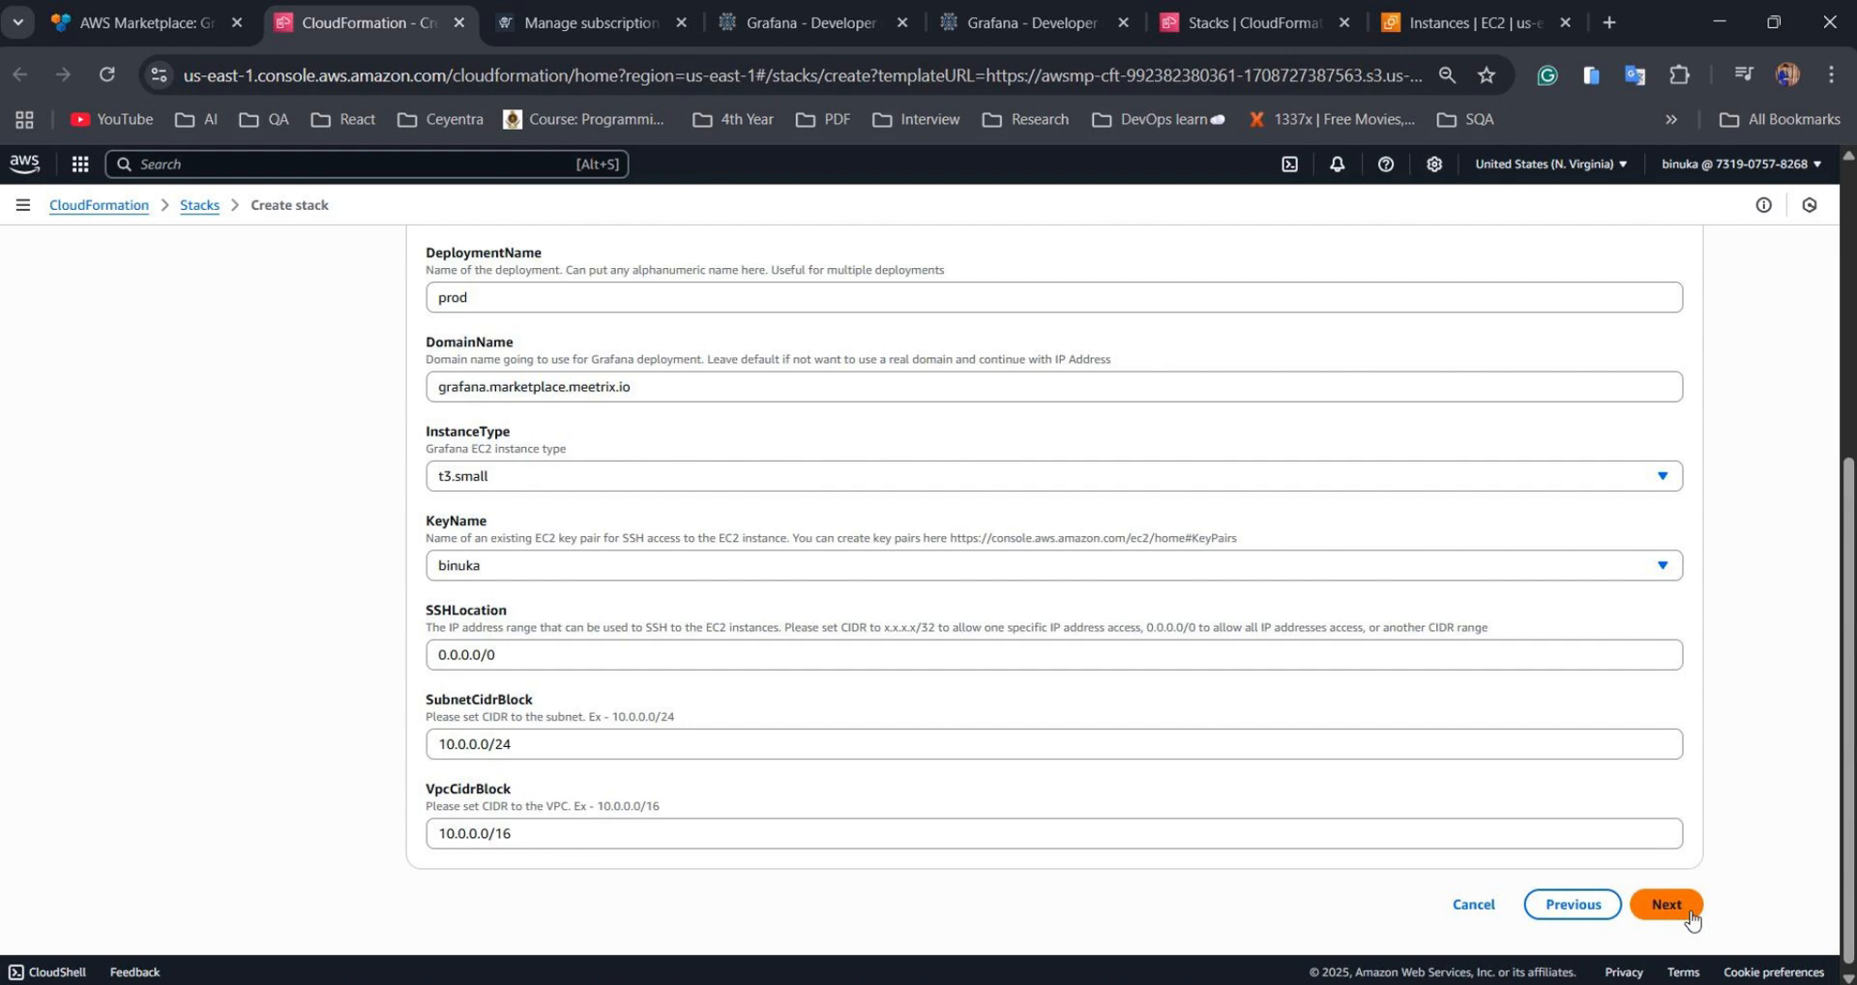
Acknowledge IAM resource creation and review the grafana stack's name and parameters
{"action": "scroll", "coordinate": [986, 728], "scroll_direction": "down", "scroll_amount": 10}
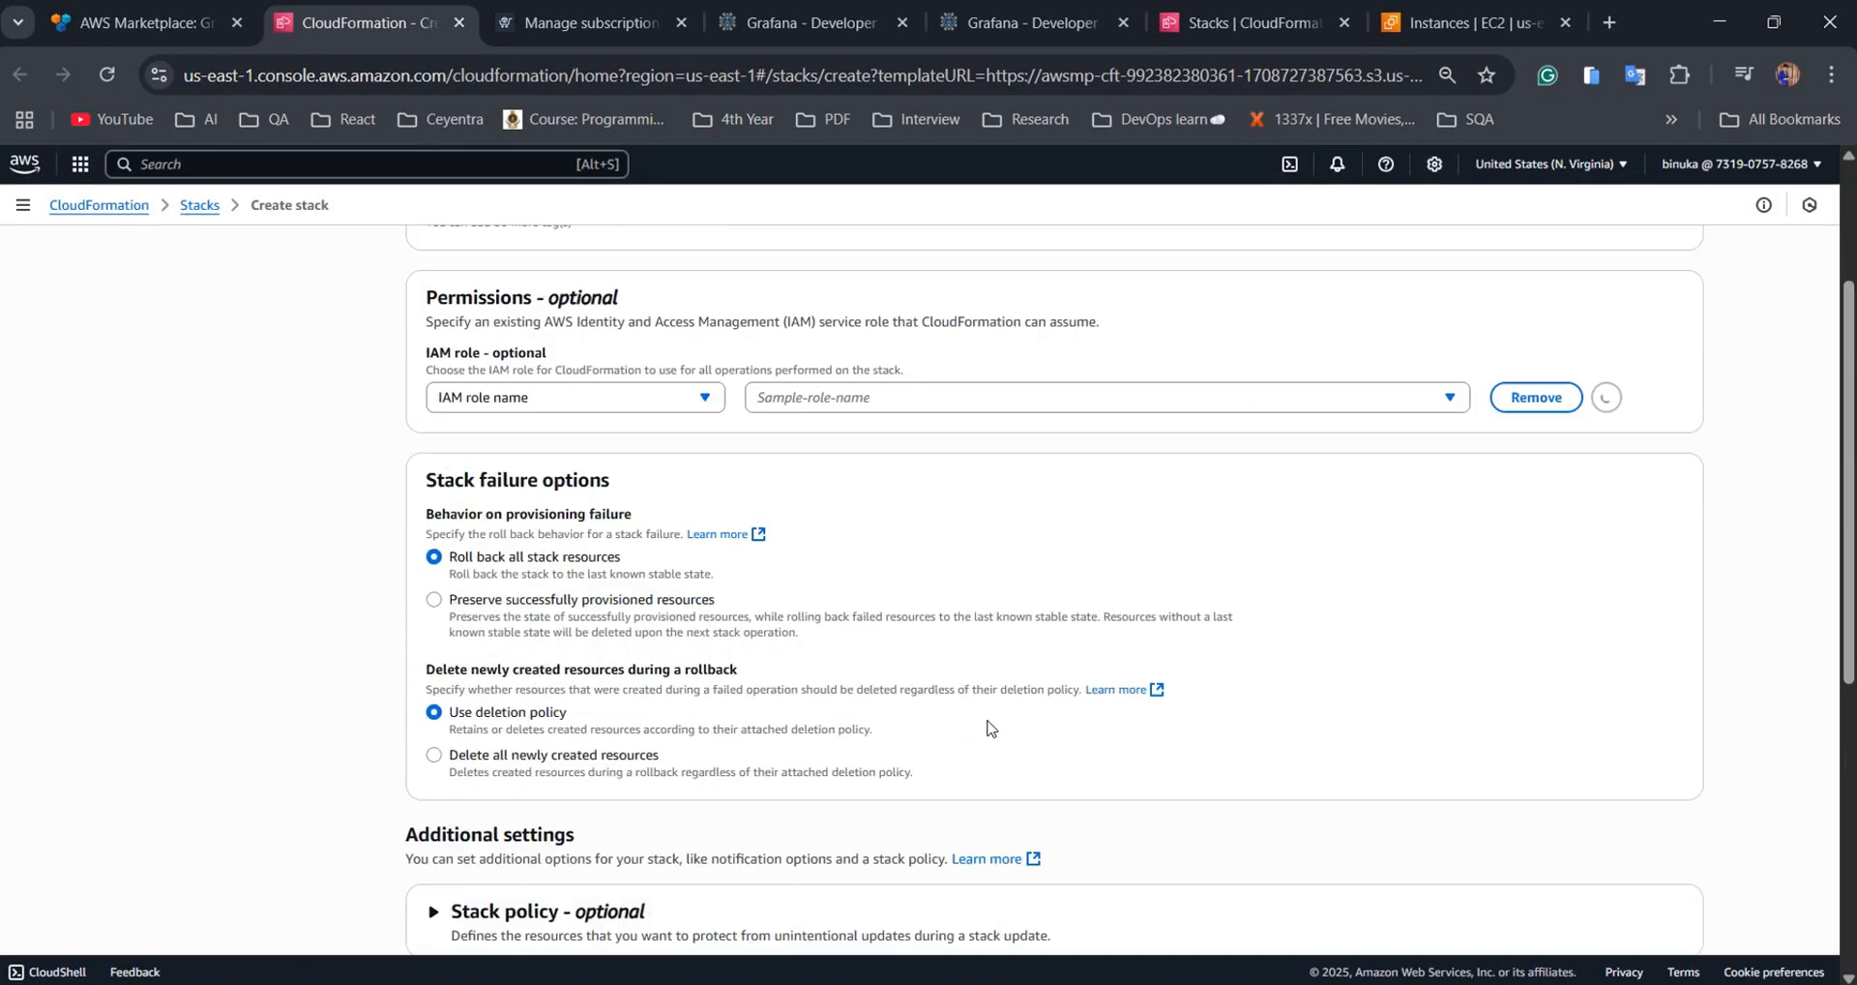
{"action": "left_click", "coordinate": [851, 822]}
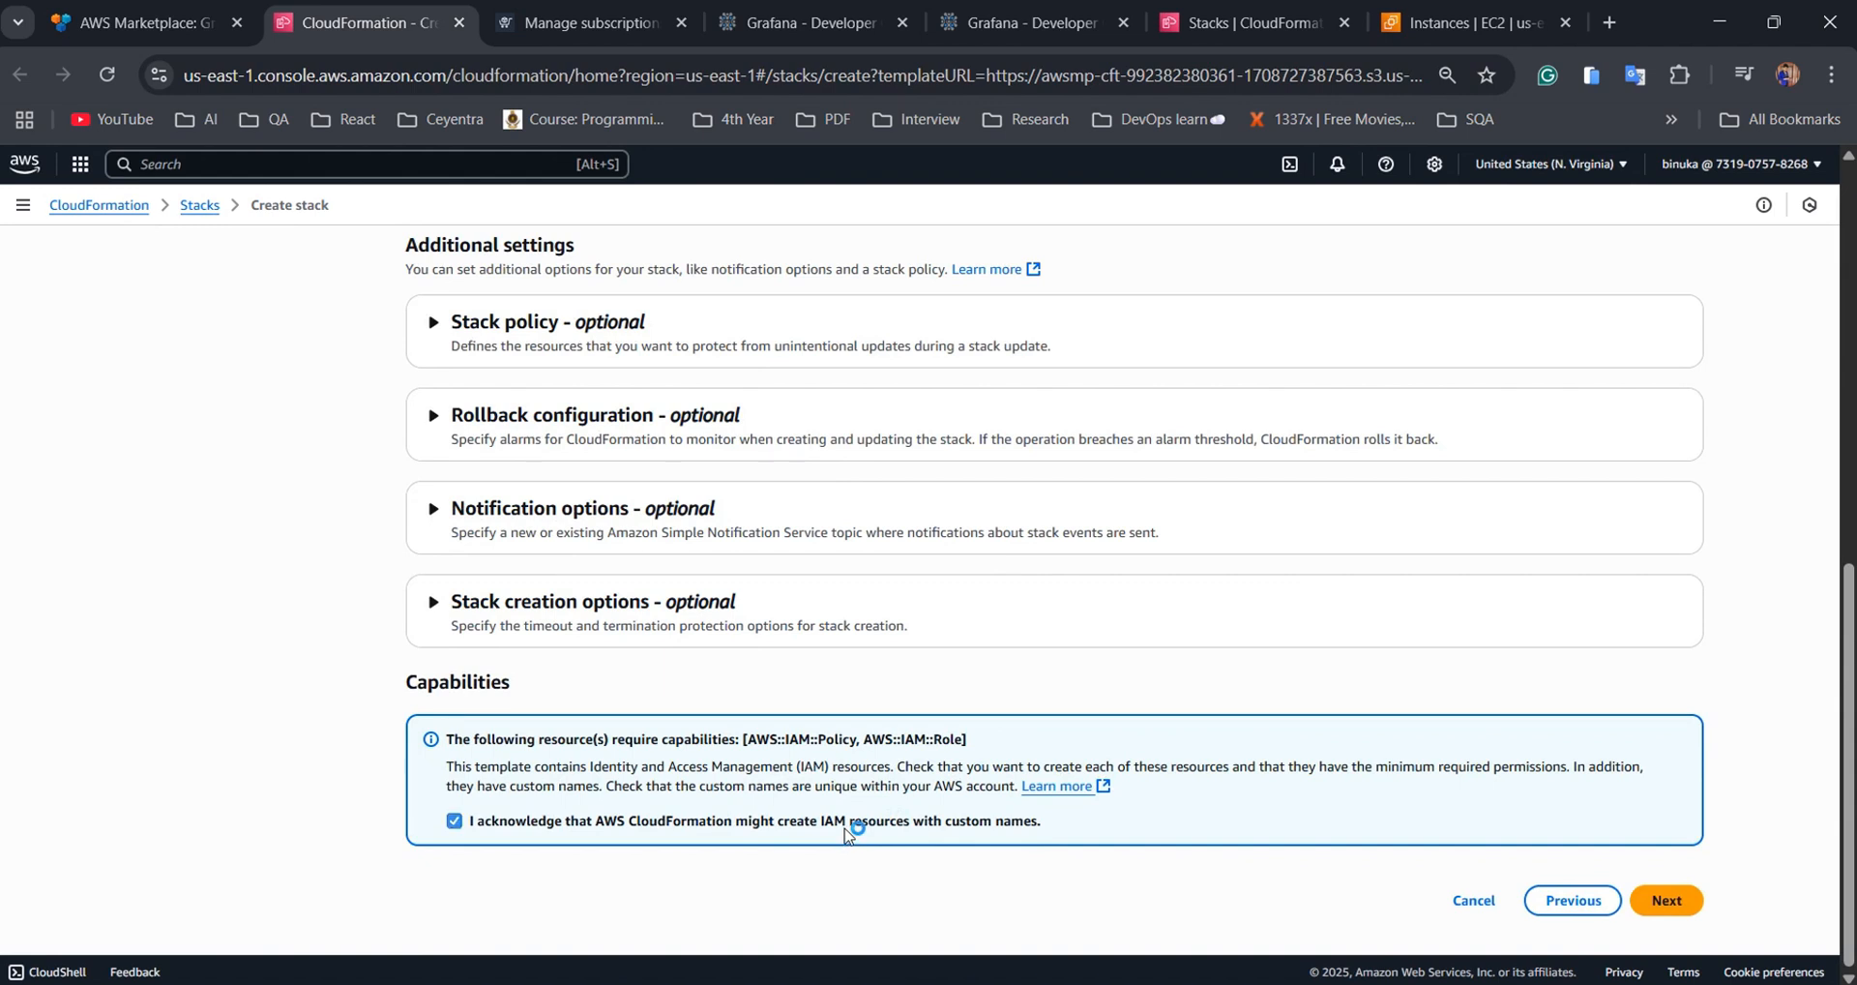
{"action": "left_click", "coordinate": [1666, 902]}
{"action": "scroll", "coordinate": [1417, 737], "scroll_direction": "down", "scroll_amount": 10}
{"action": "scroll", "coordinate": [1258, 658], "scroll_direction": "up", "scroll_amount": 2}
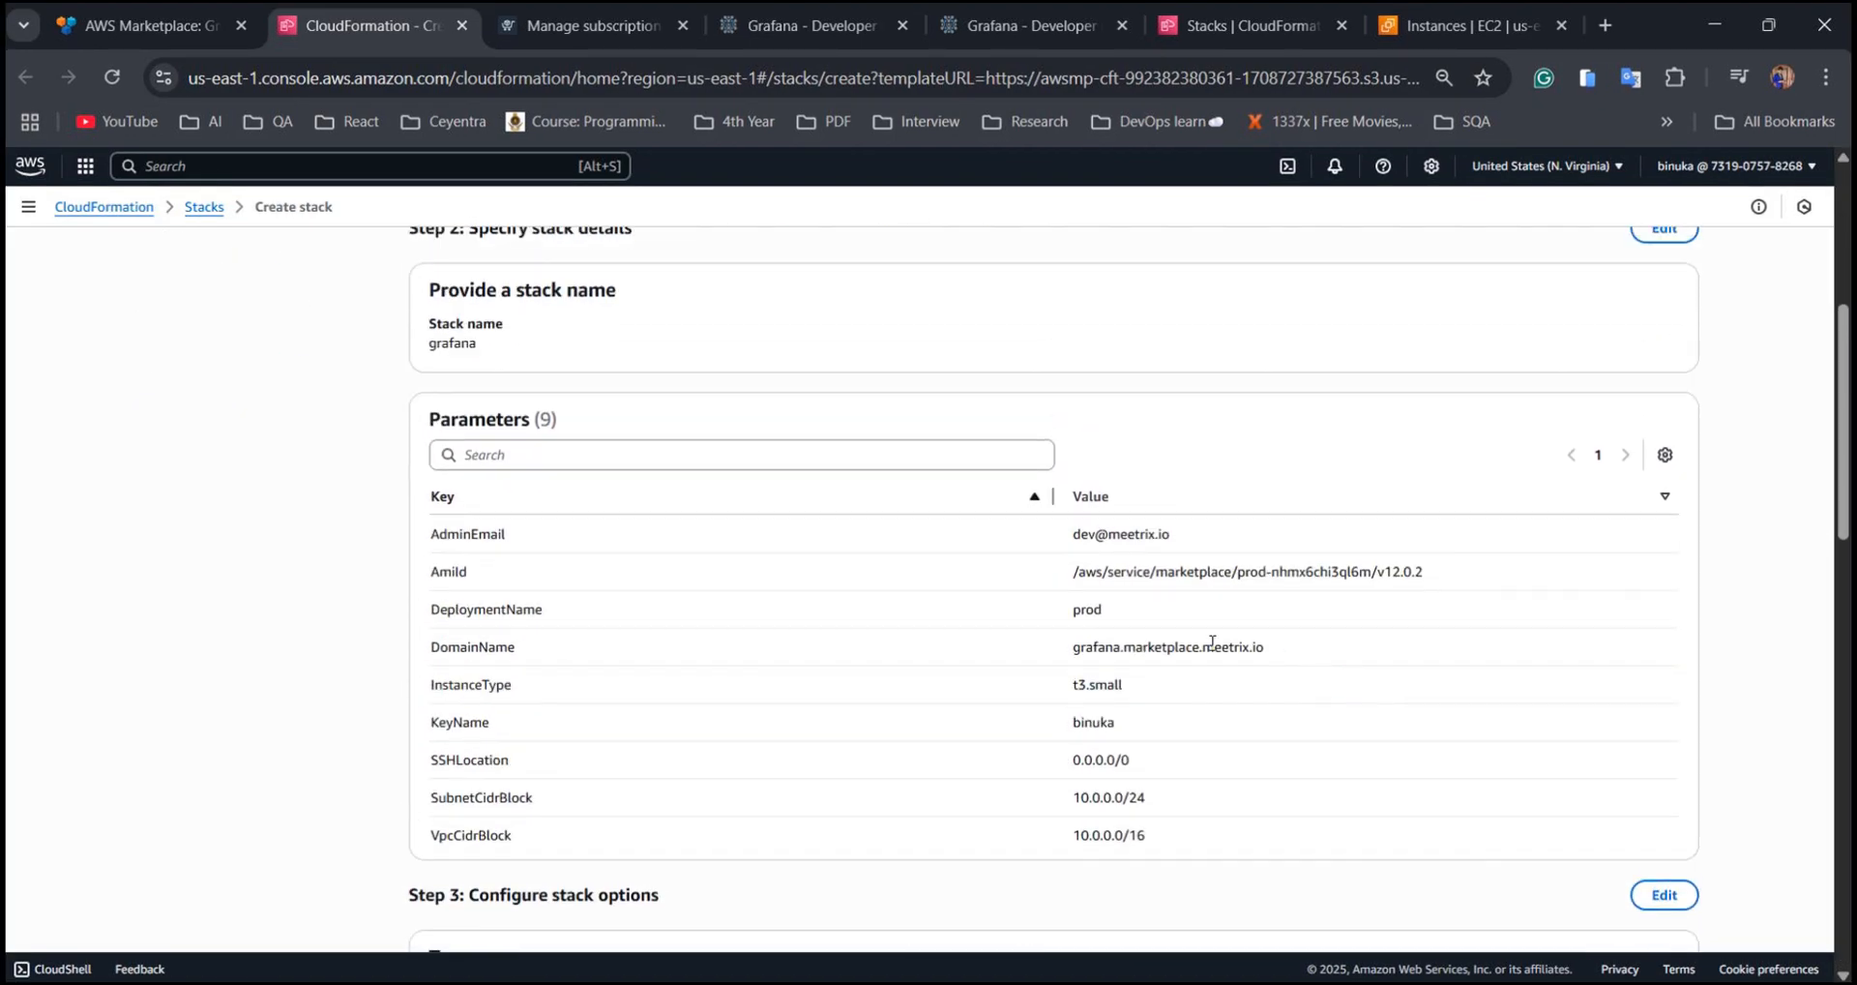
{"action": "scroll", "coordinate": [1683, 929], "scroll_direction": "down", "scroll_amount": 10}
Create the grafana stack, copy public IP 13.222.79.11 from its Outputs, and search for Route 53
{"action": "left_click", "coordinate": [1652, 902]}
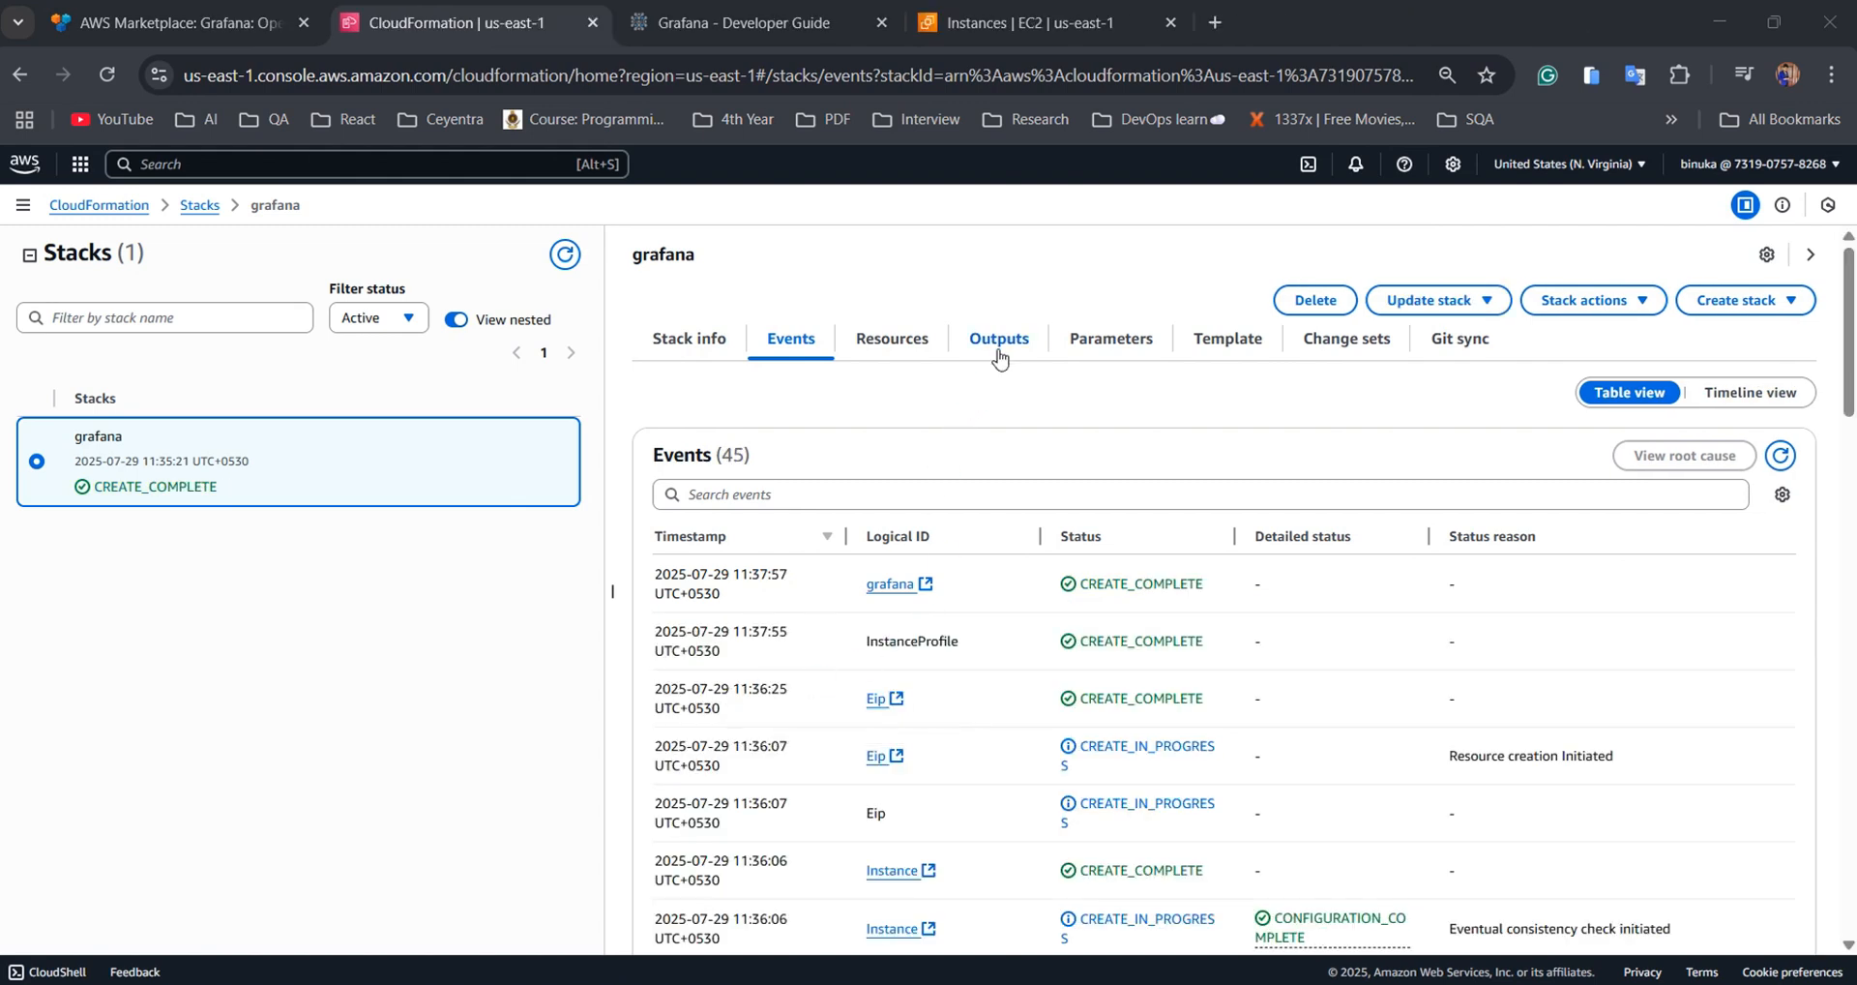
{"action": "left_click", "coordinate": [999, 338]}
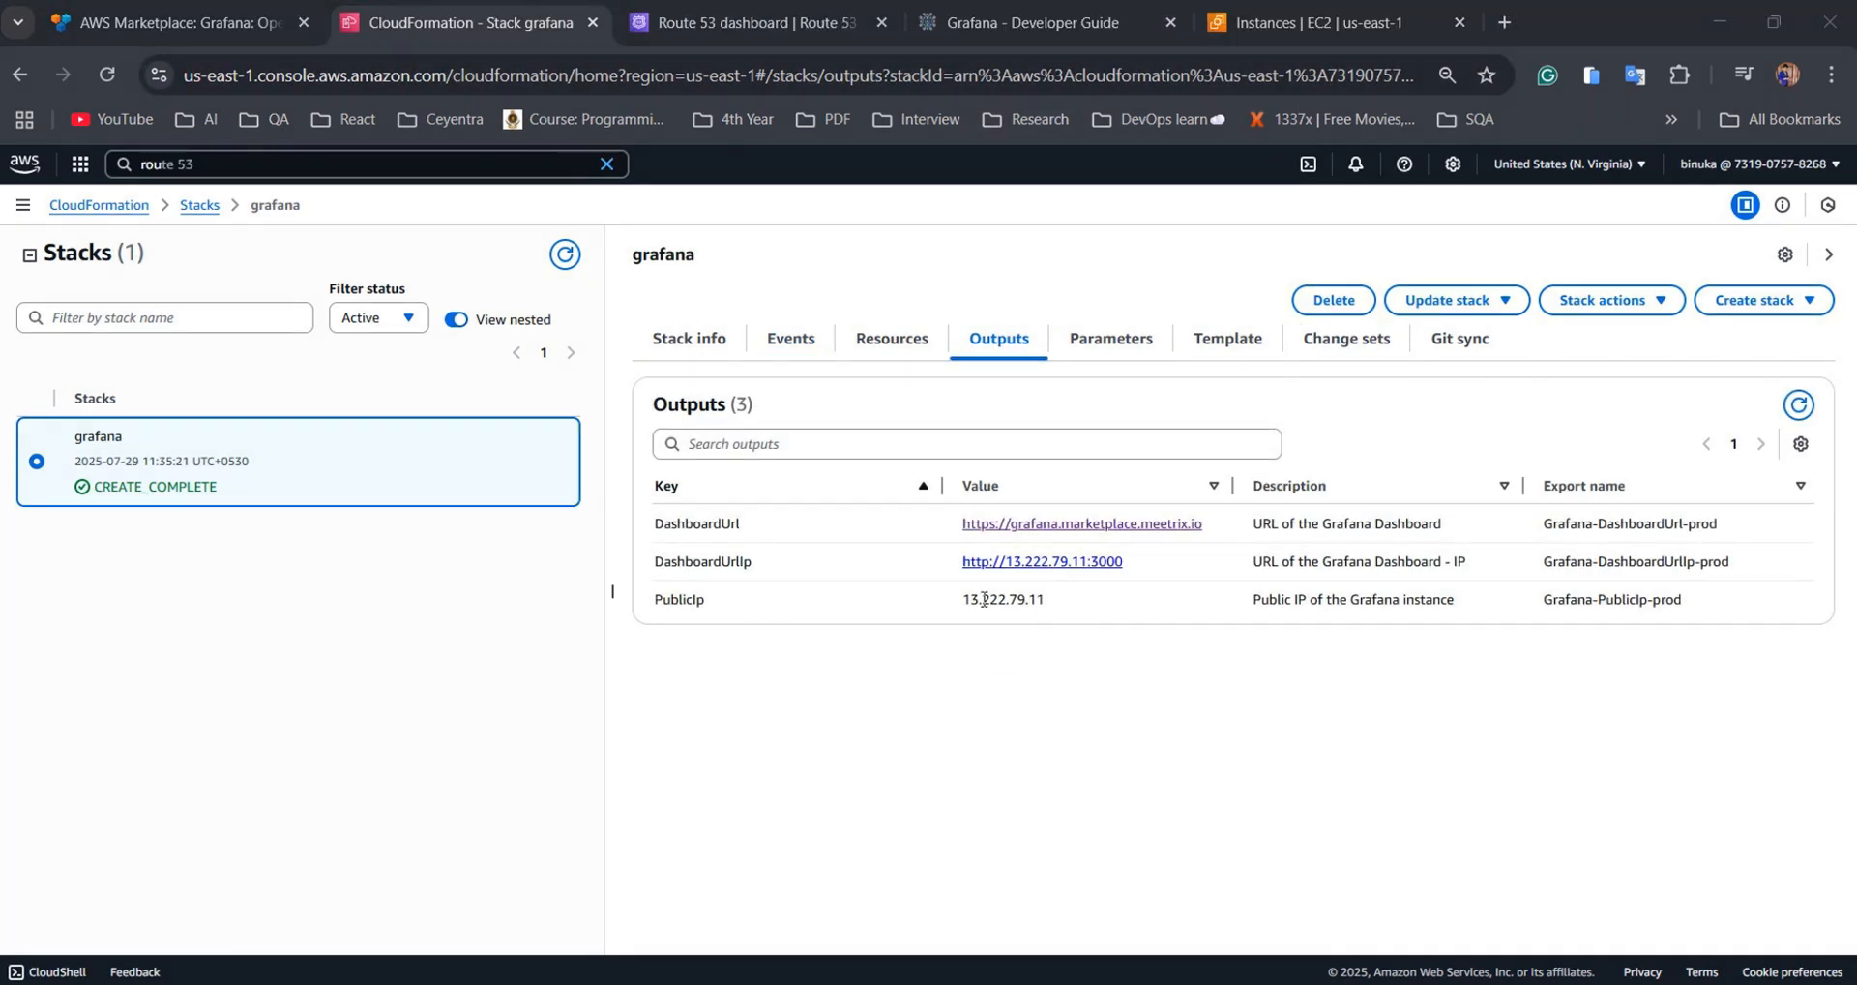
{"action": "double_click", "coordinate": [985, 600]}
{"action": "key", "text": "ctrl+c"}
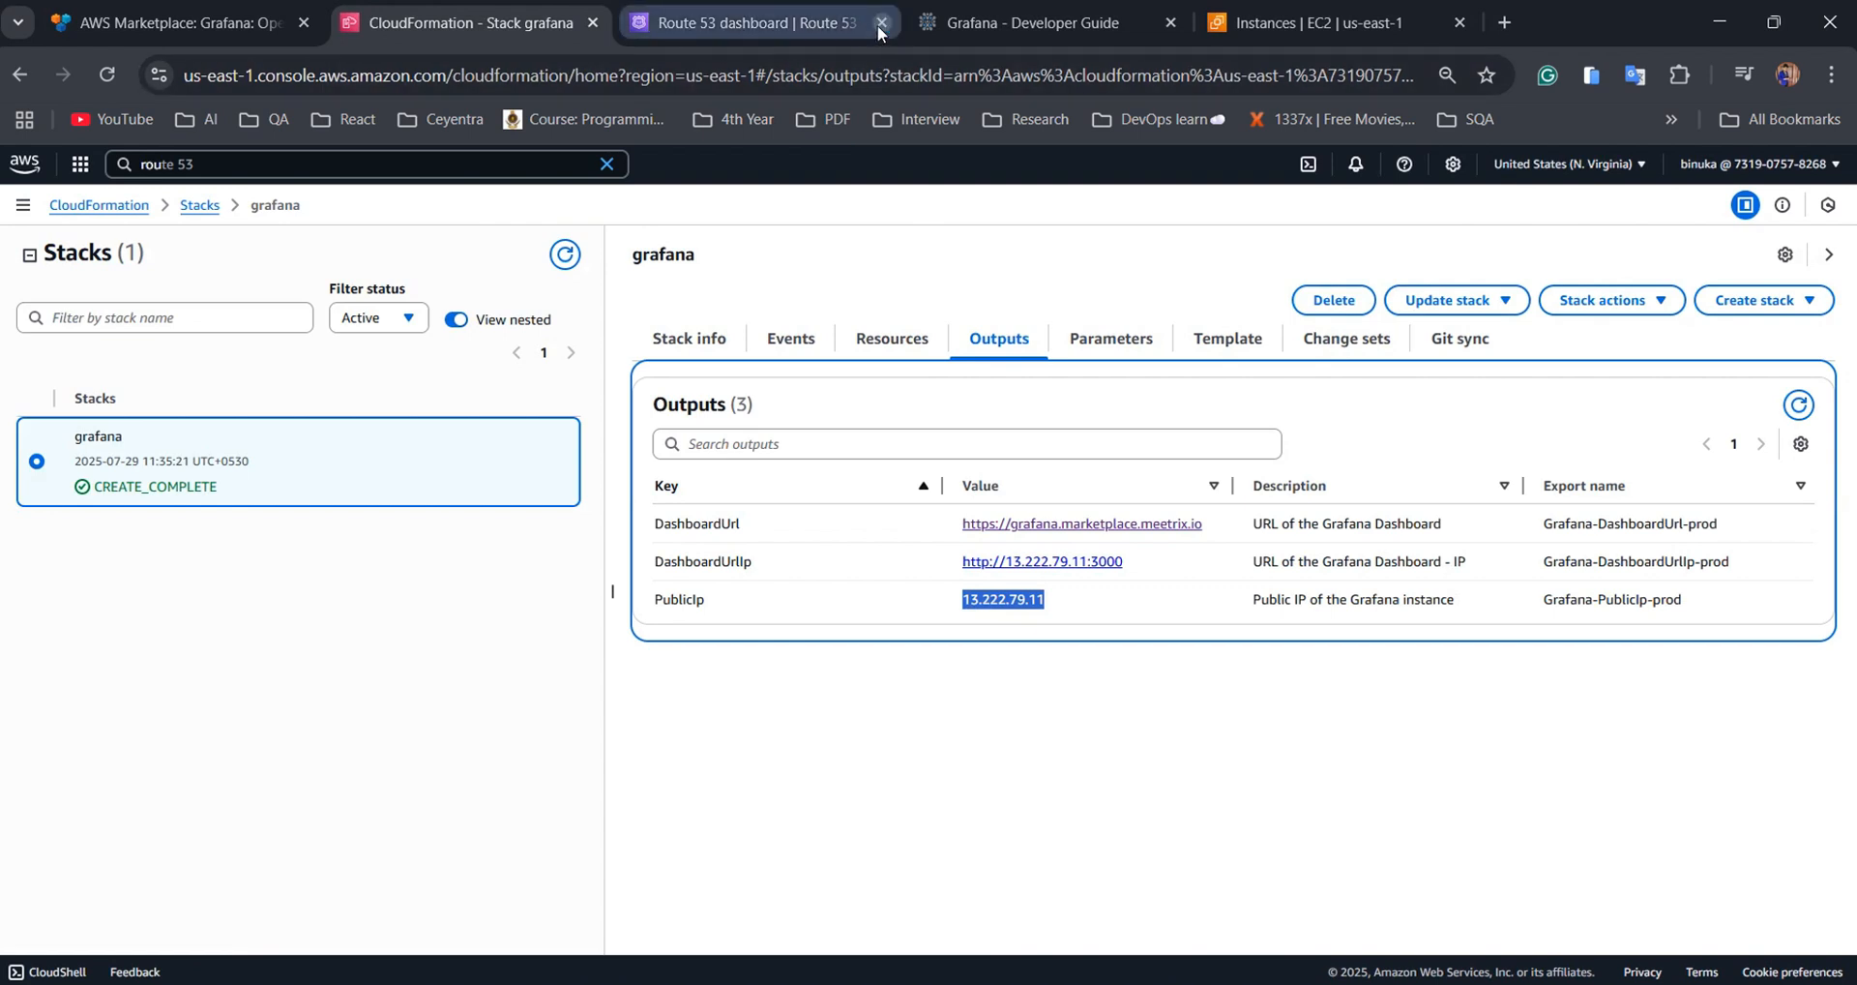
{"action": "left_click", "coordinate": [881, 23]}
{"action": "left_click", "coordinate": [261, 166]}
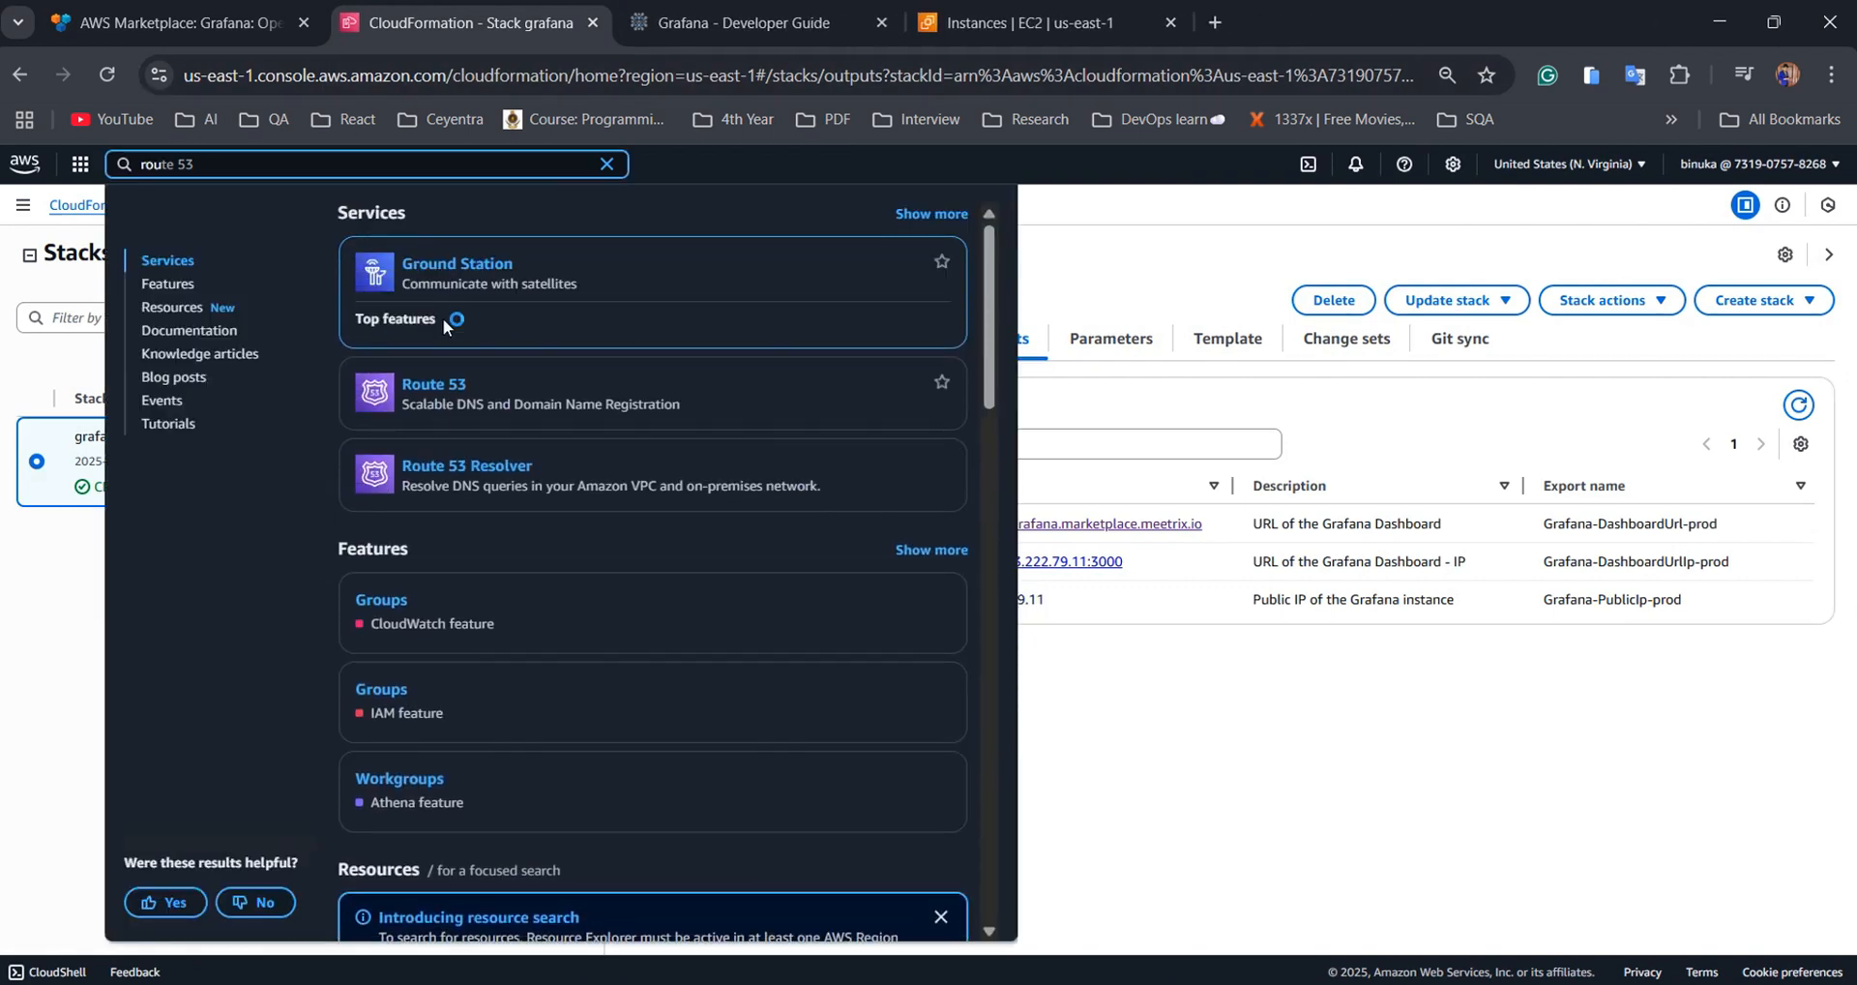
In hosted zone marketplace.meetrix.io, create an A record 'grafana' with value 13.222.79.11
{"action": "left_click", "coordinate": [428, 364]}
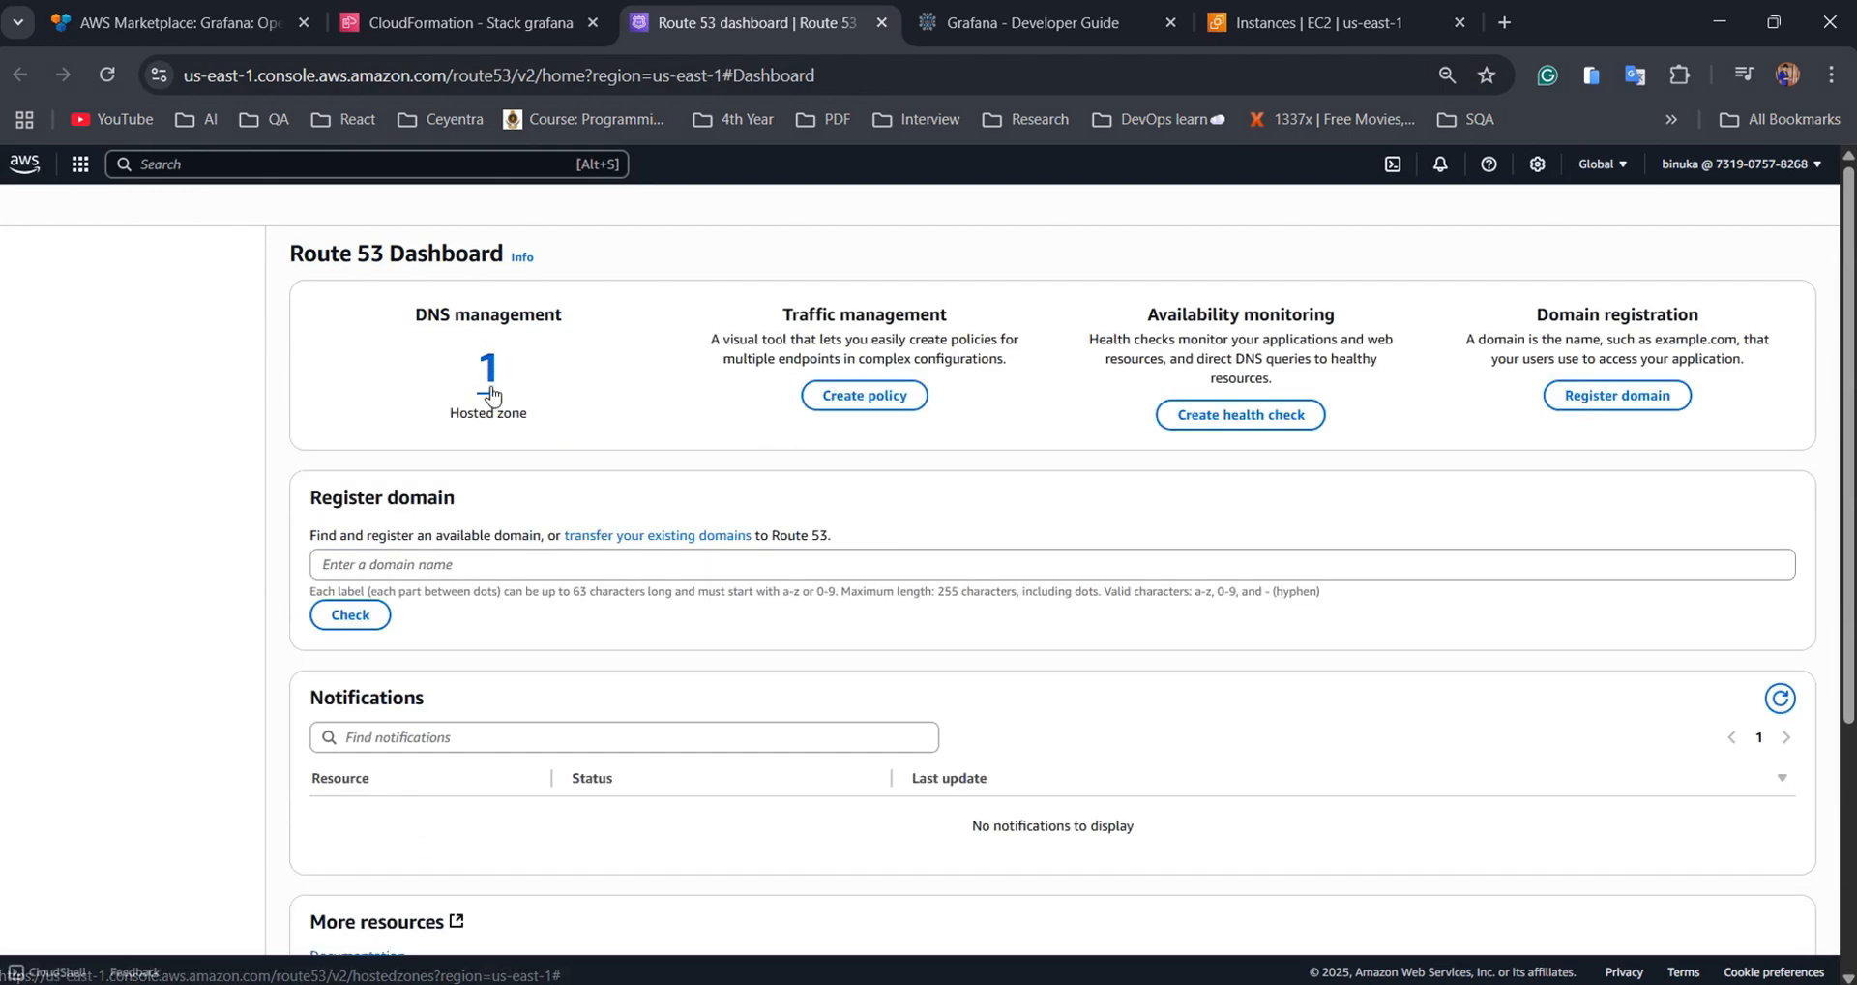
{"action": "left_click", "coordinate": [493, 377]}
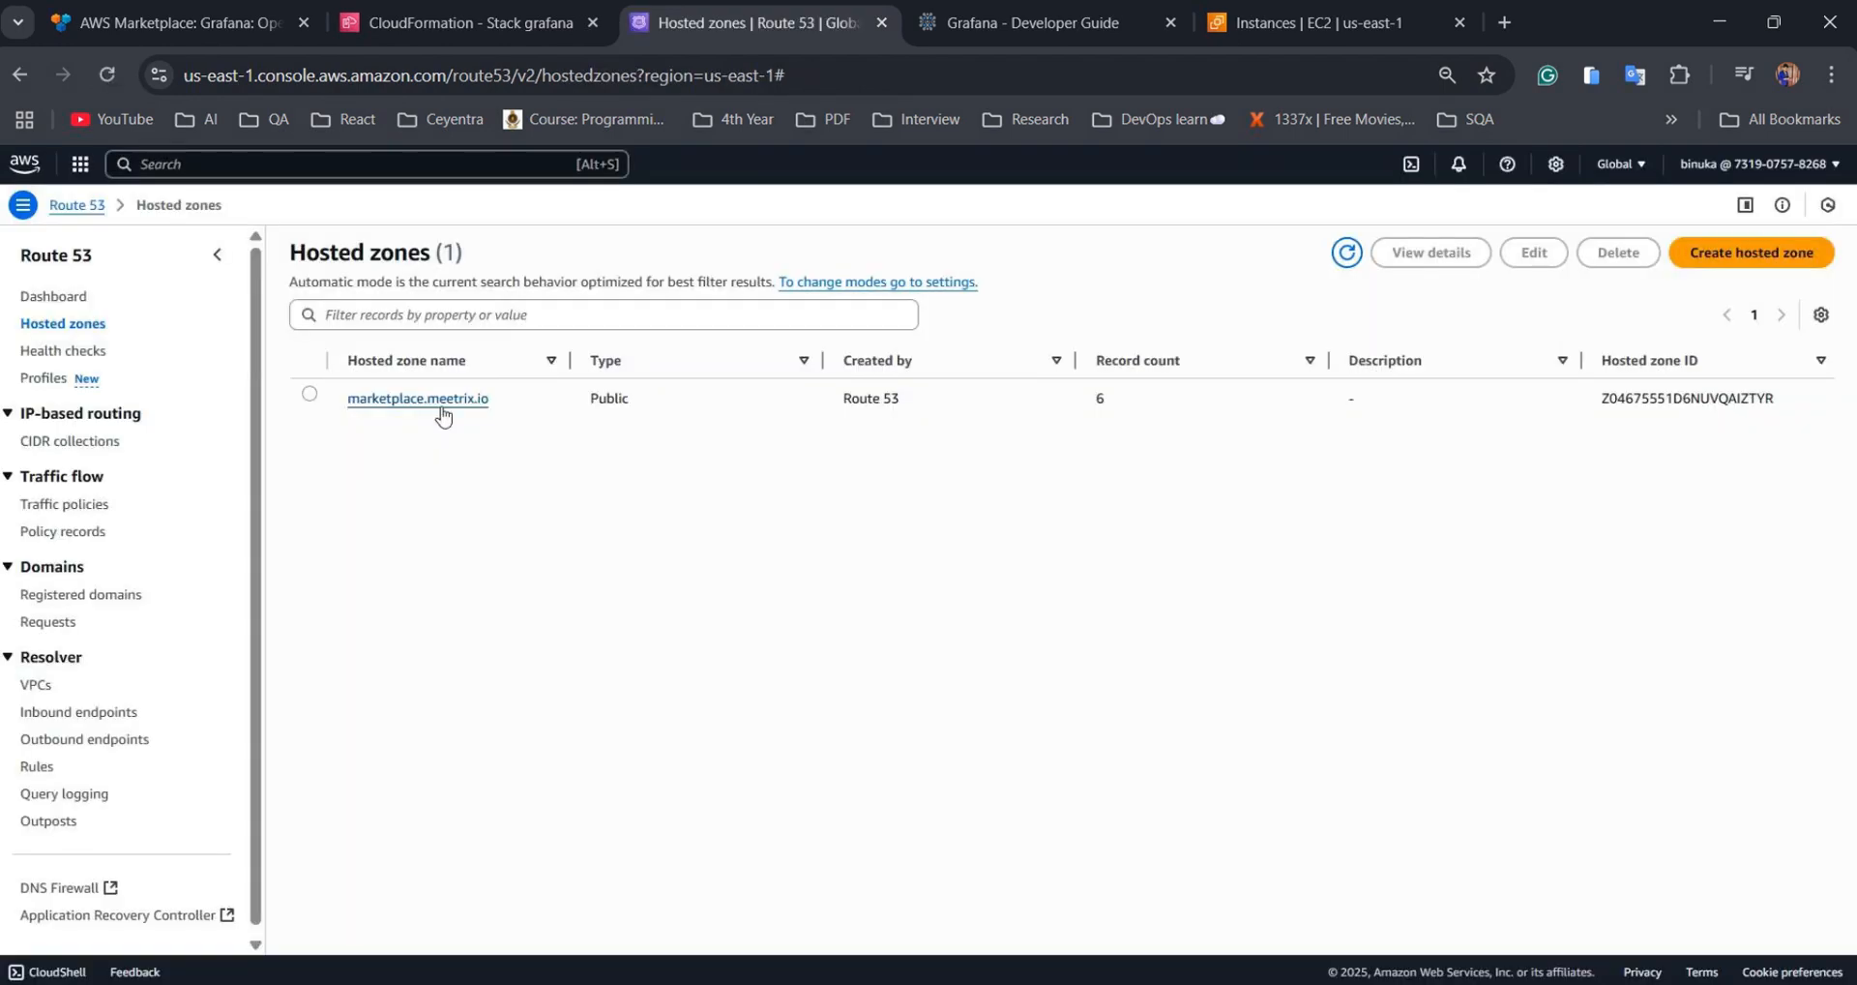
{"action": "left_click", "coordinate": [441, 408]}
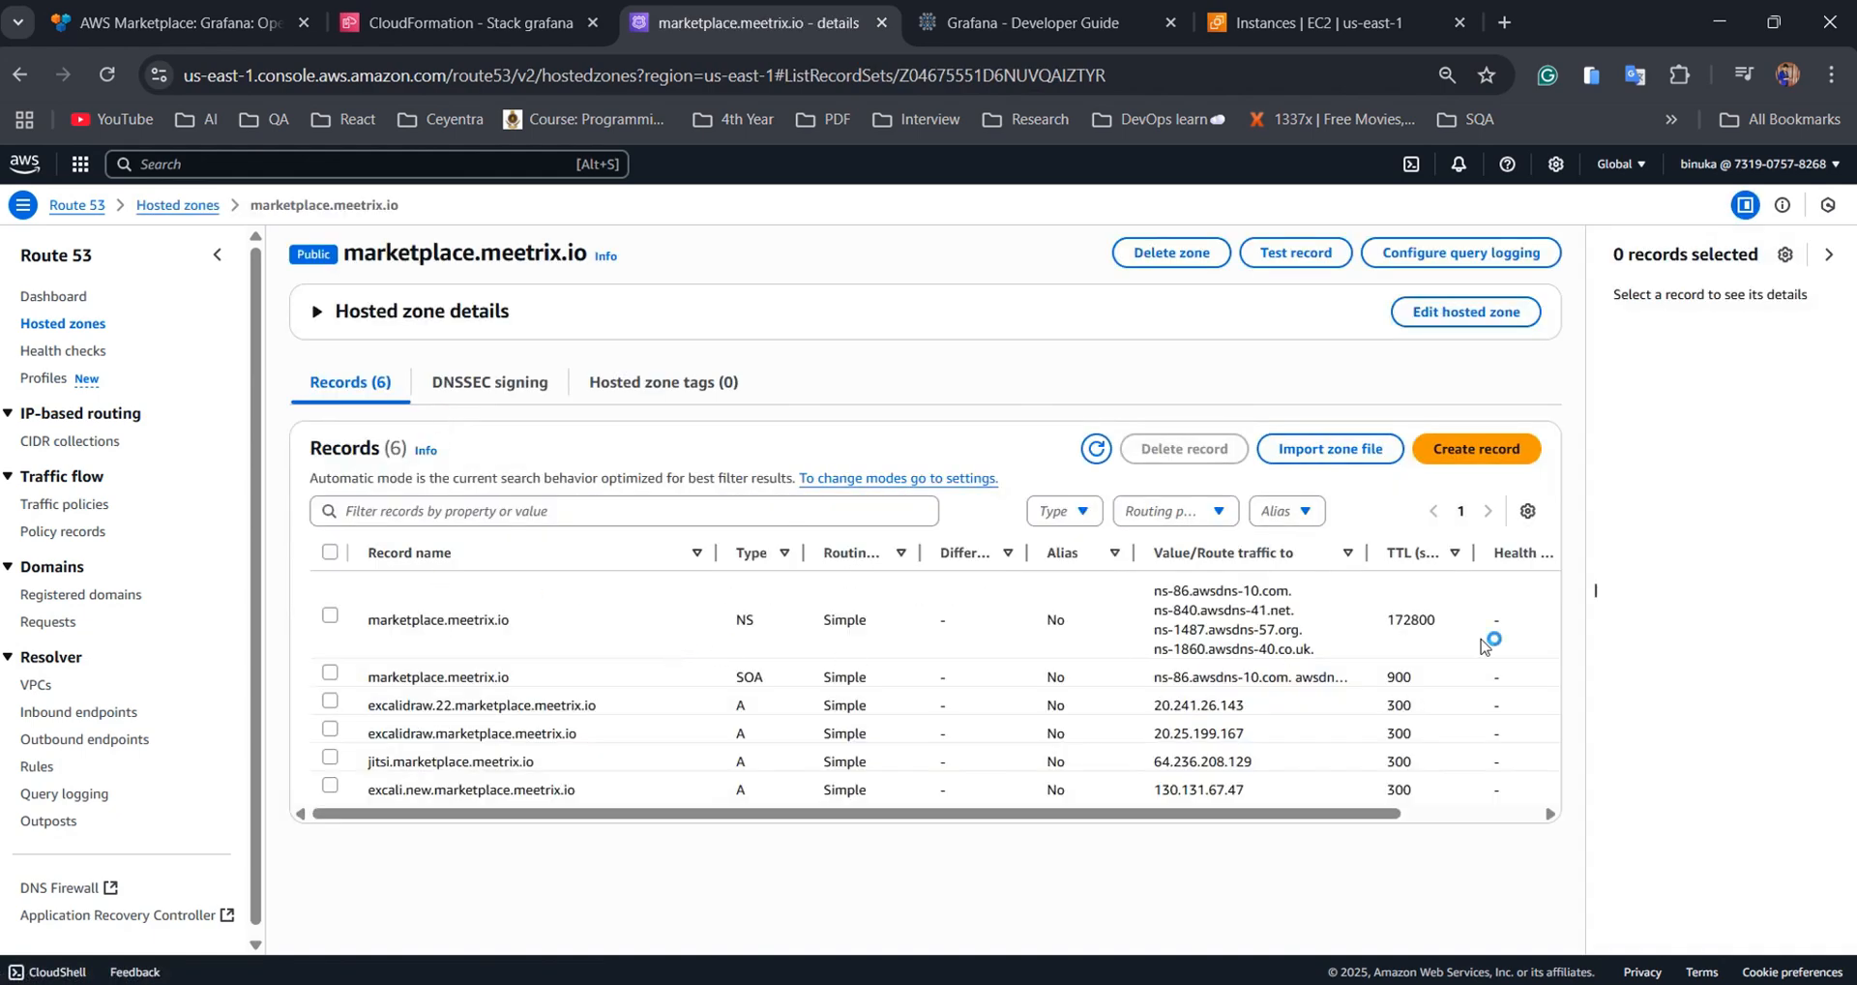
{"action": "left_click", "coordinate": [1466, 460]}
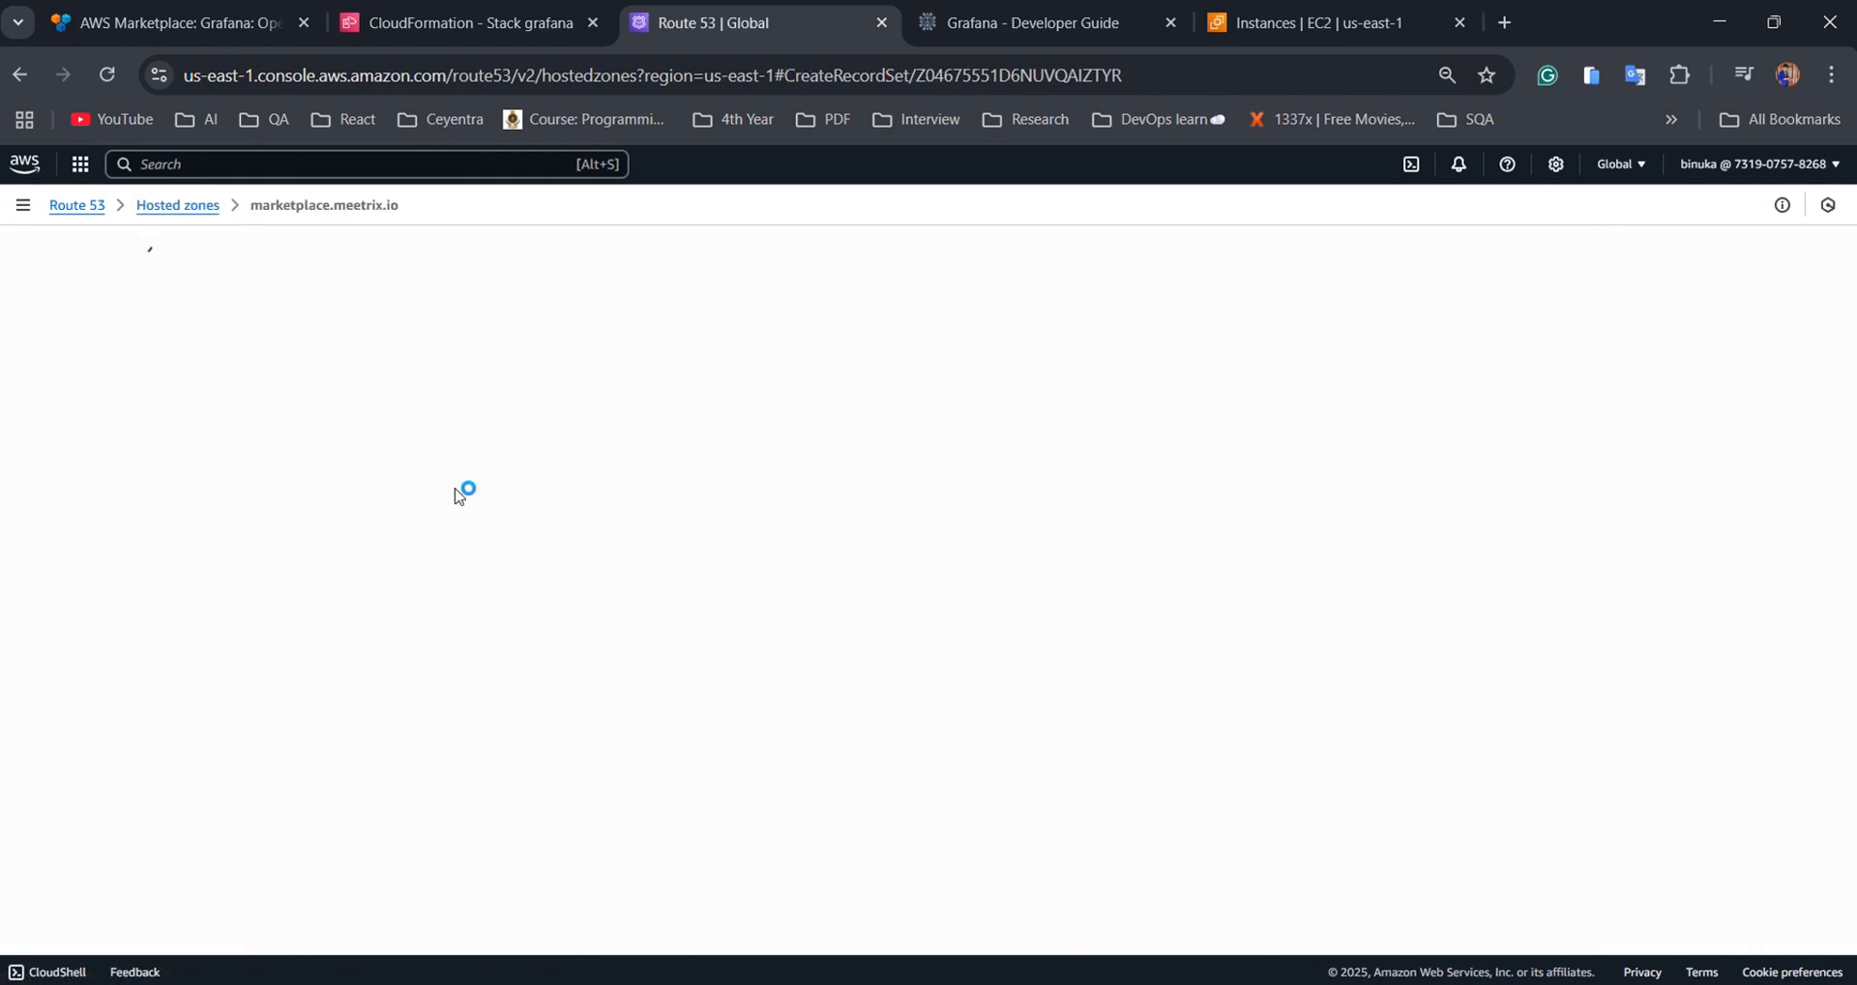
{"action": "left_click", "coordinate": [282, 542]}
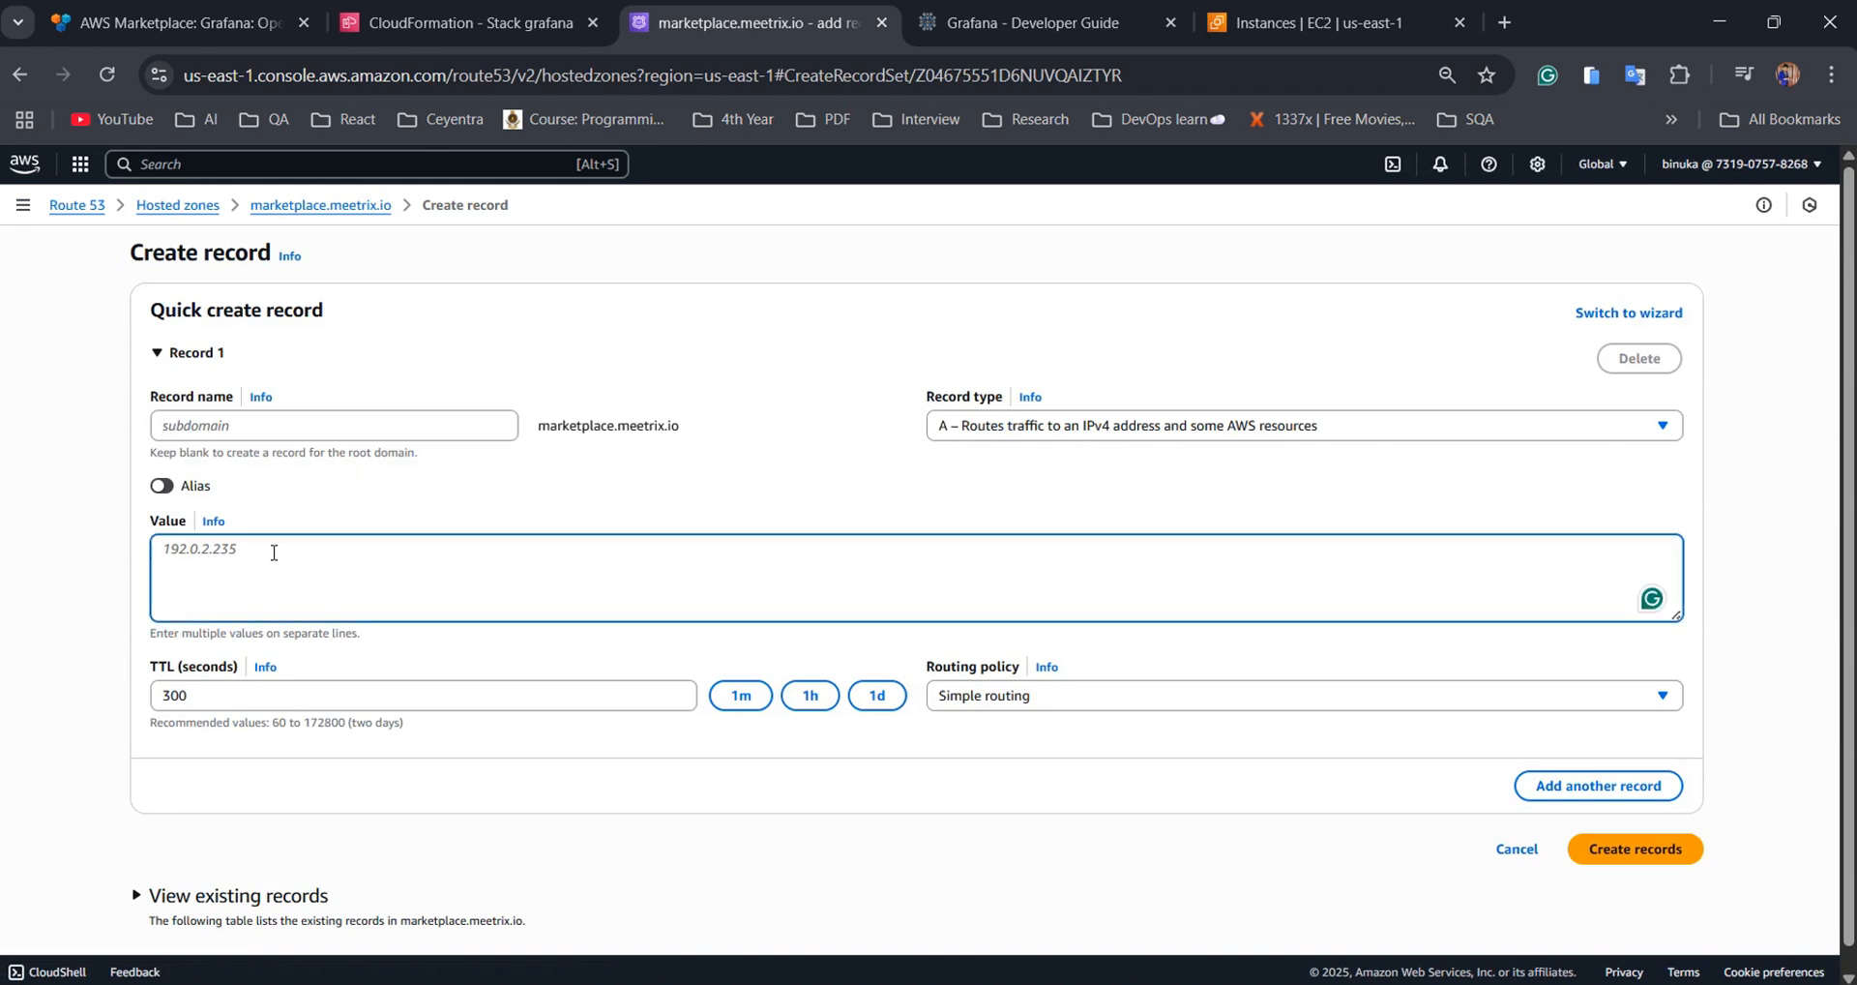
{"action": "key", "text": "ctrl+v"}
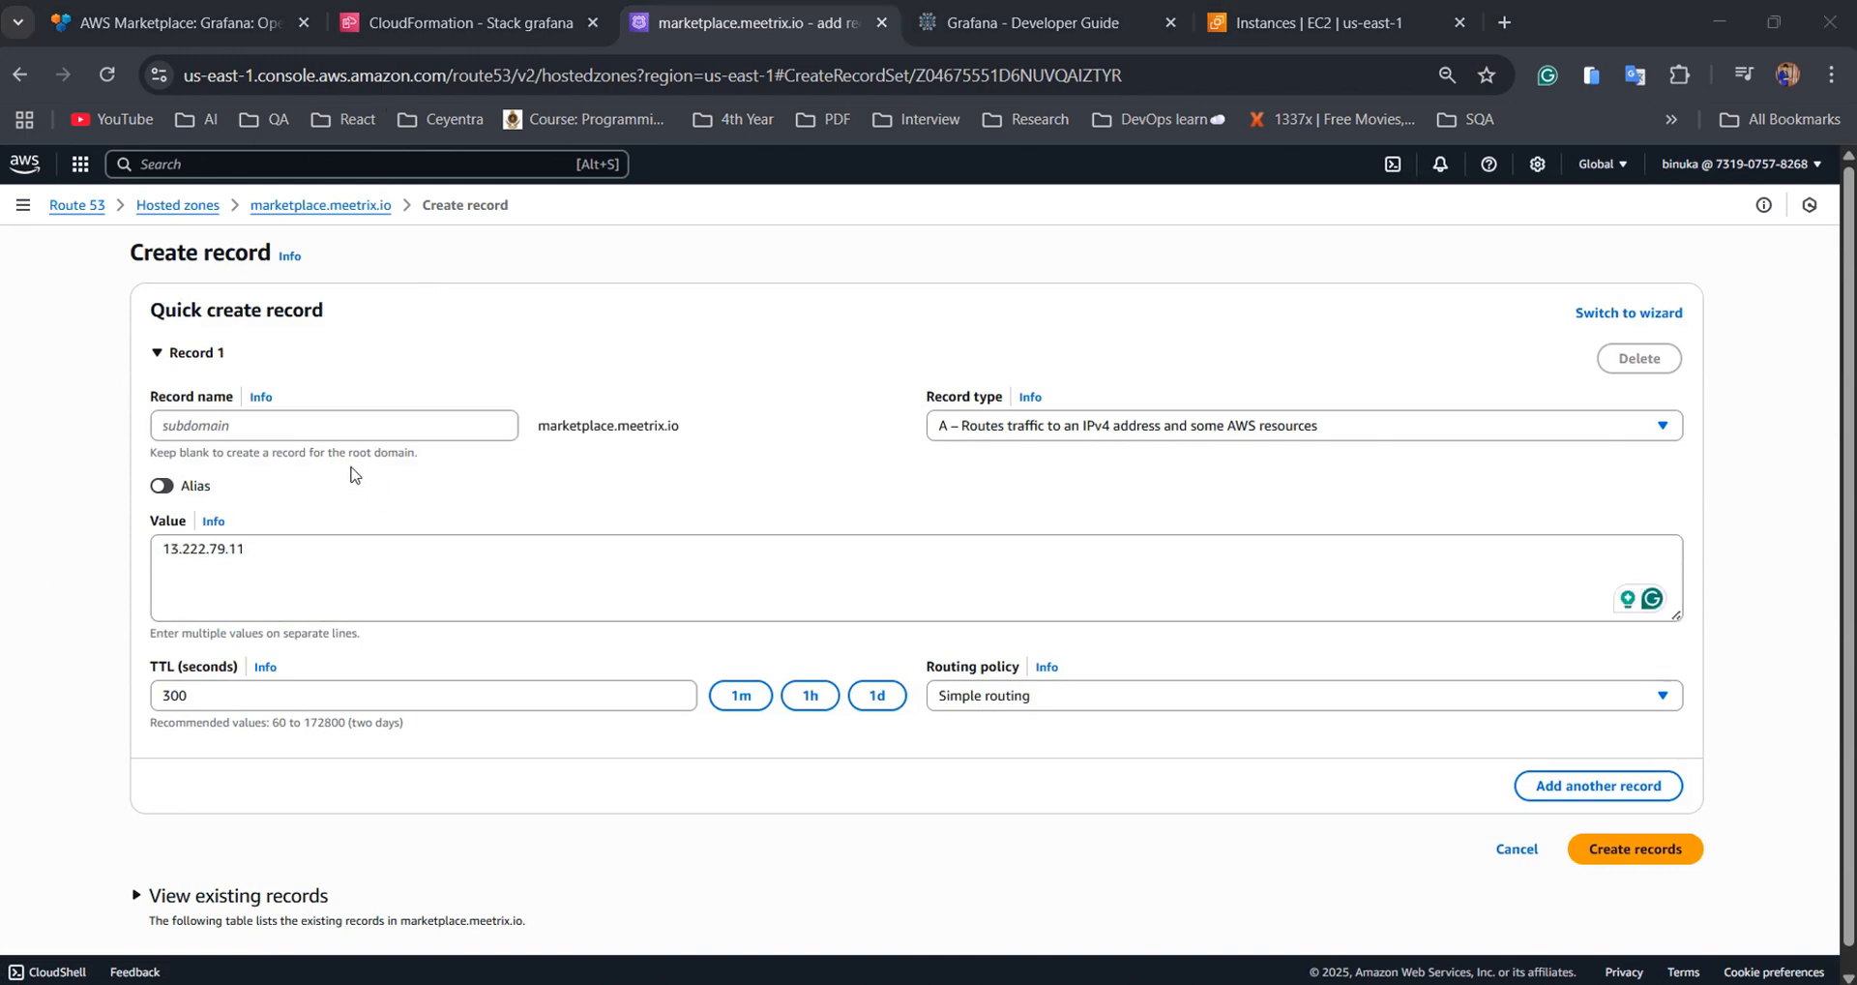
{"action": "left_click", "coordinate": [300, 426]}
{"action": "type", "text": "grafana"}
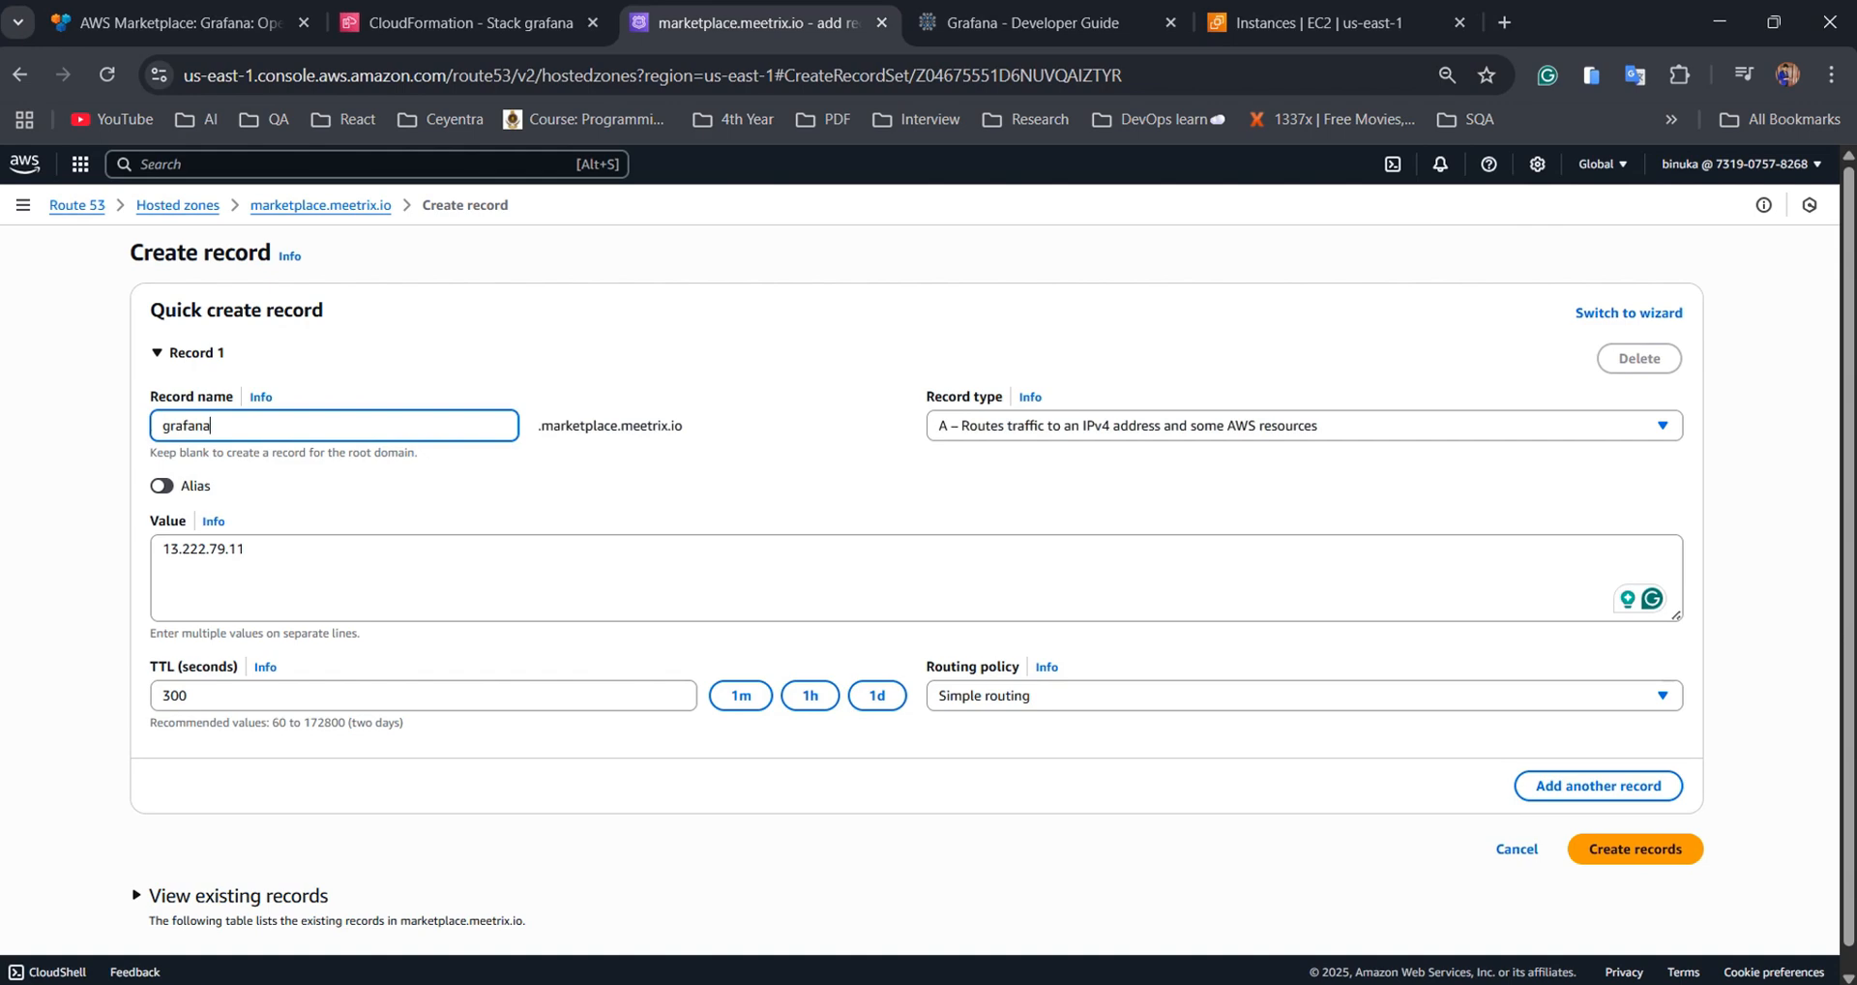
{"action": "left_click", "coordinate": [1632, 849]}
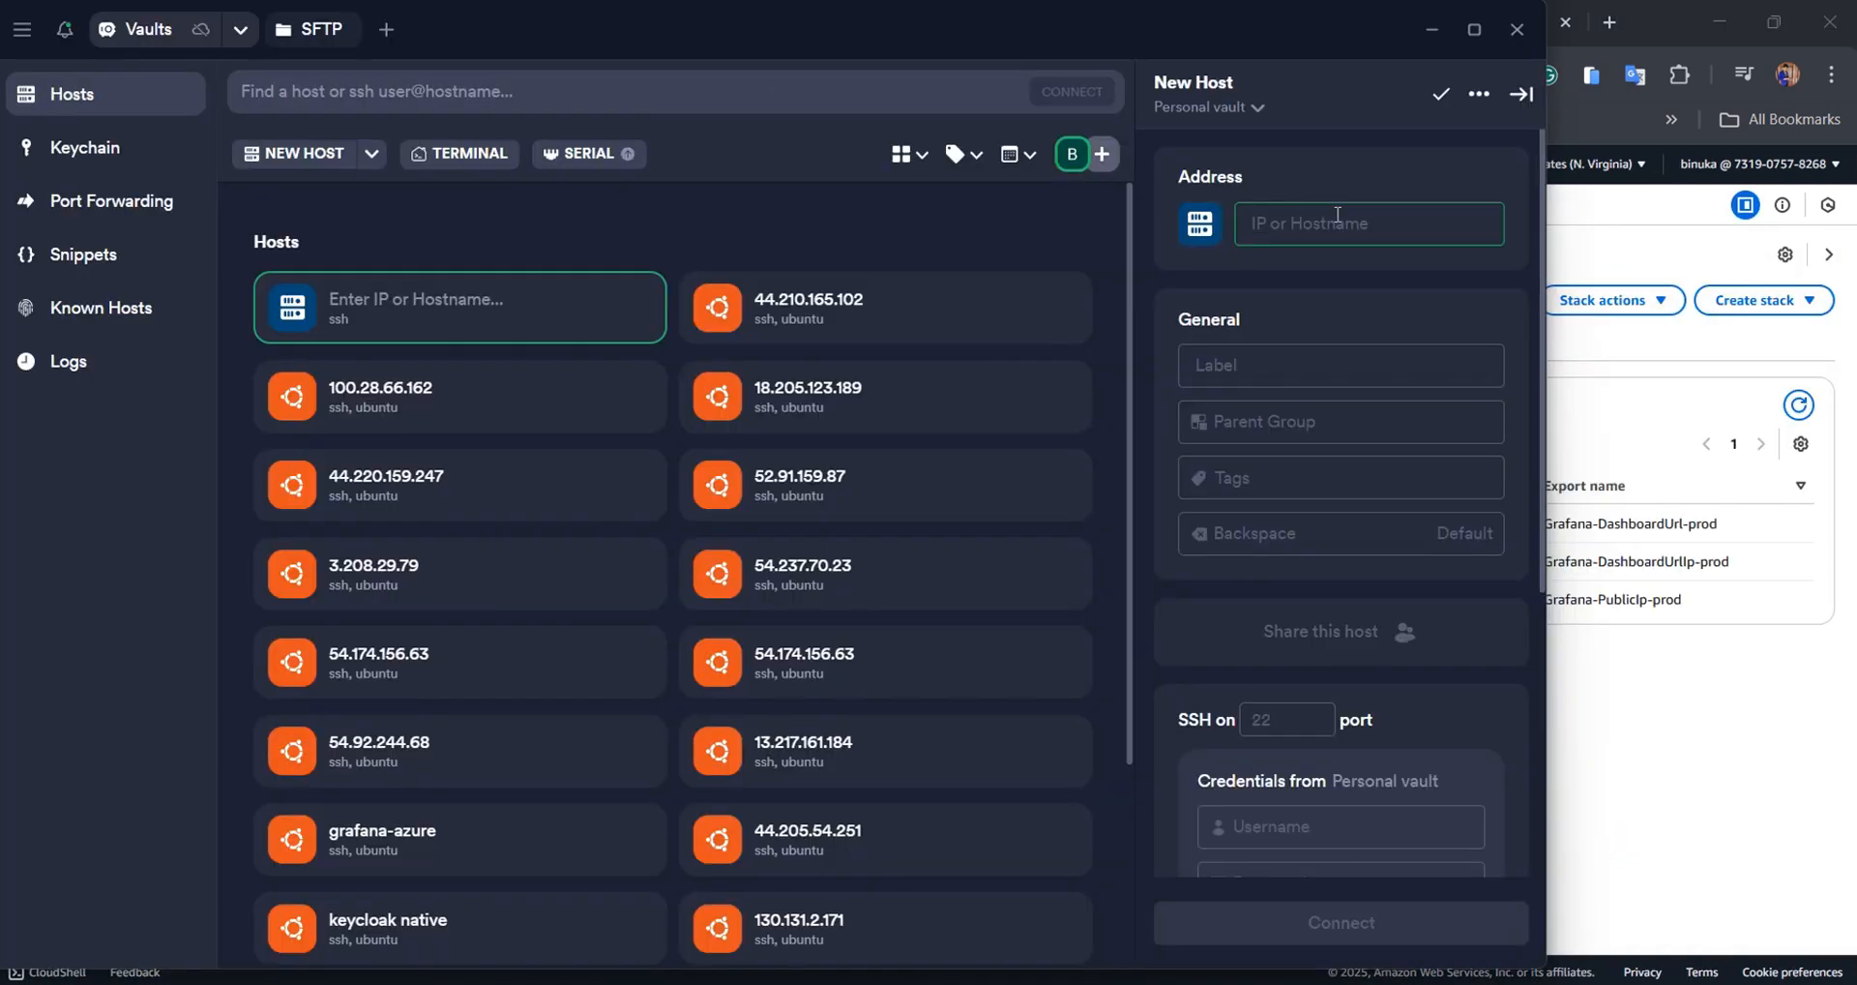
Set up a new Termius host at 13.222.79.11 with username ubuntu
{"action": "key", "text": "ctrl+v"}
{"action": "left_click", "coordinate": [1259, 827]}
{"action": "type", "text": "ib"}
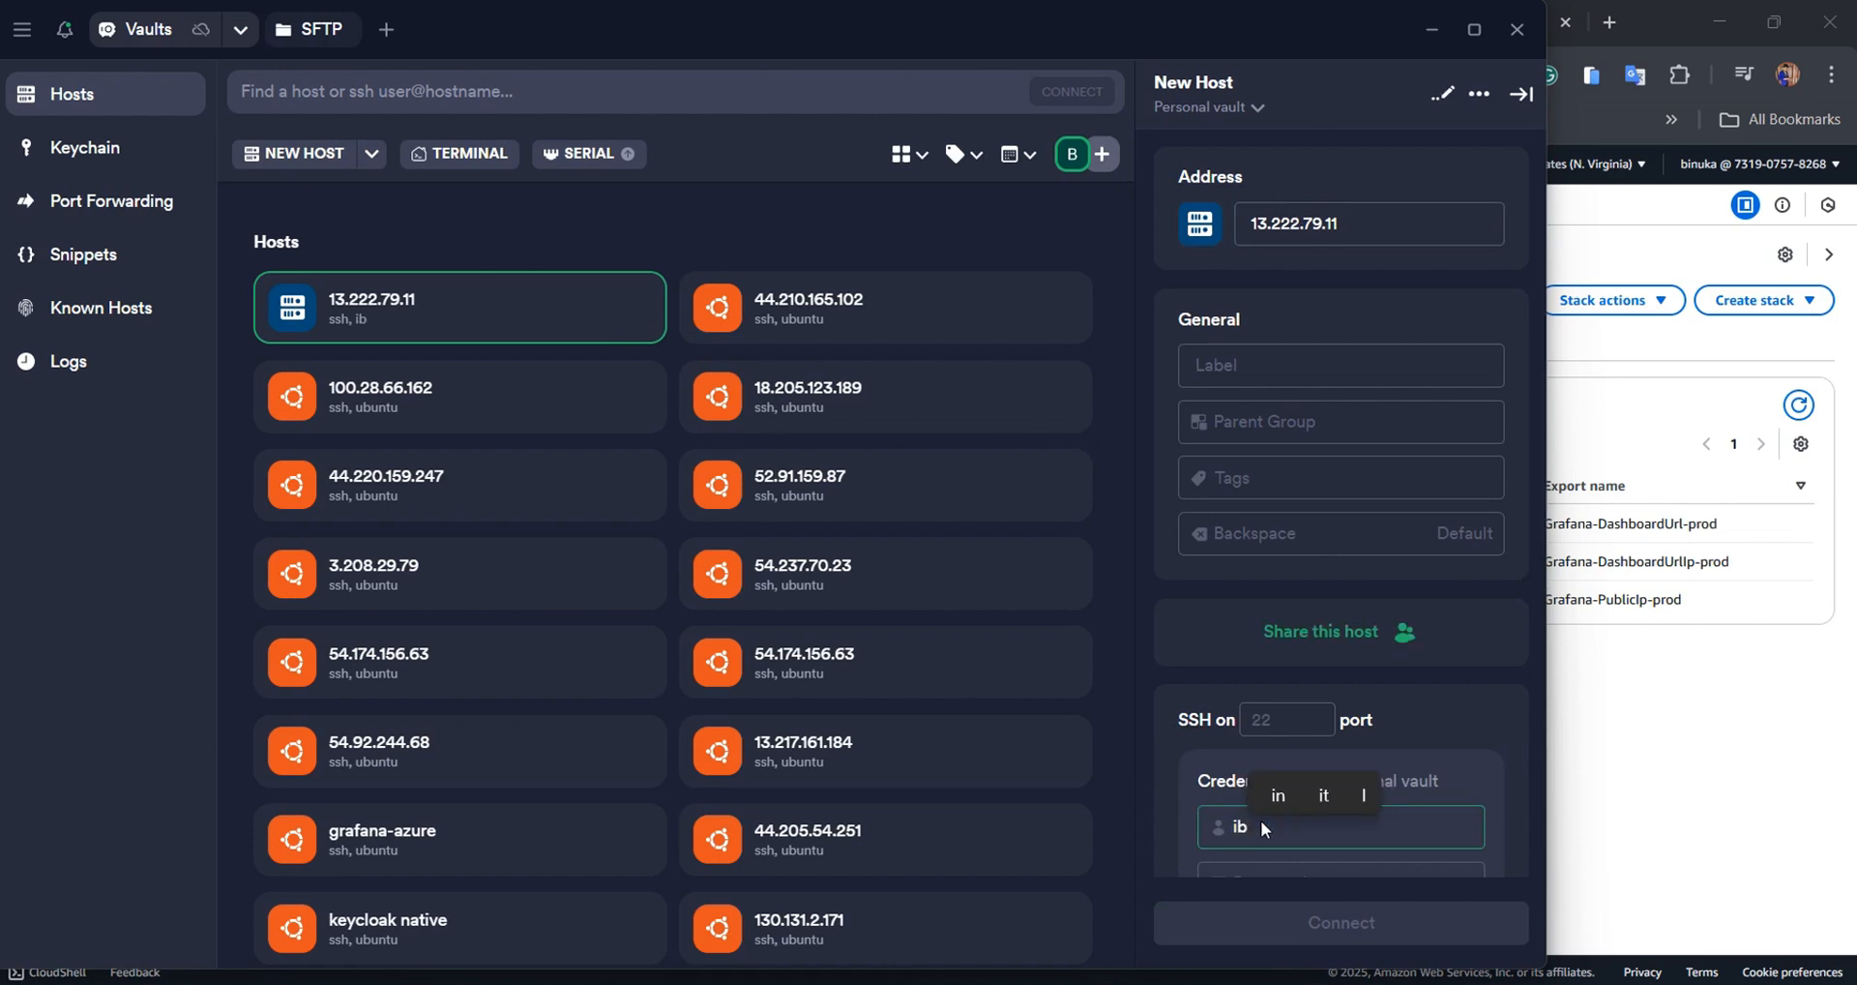
{"action": "key", "text": "BackSpace"}
{"action": "key", "text": "BackSpace"}
{"action": "type", "text": "ubuntu"}
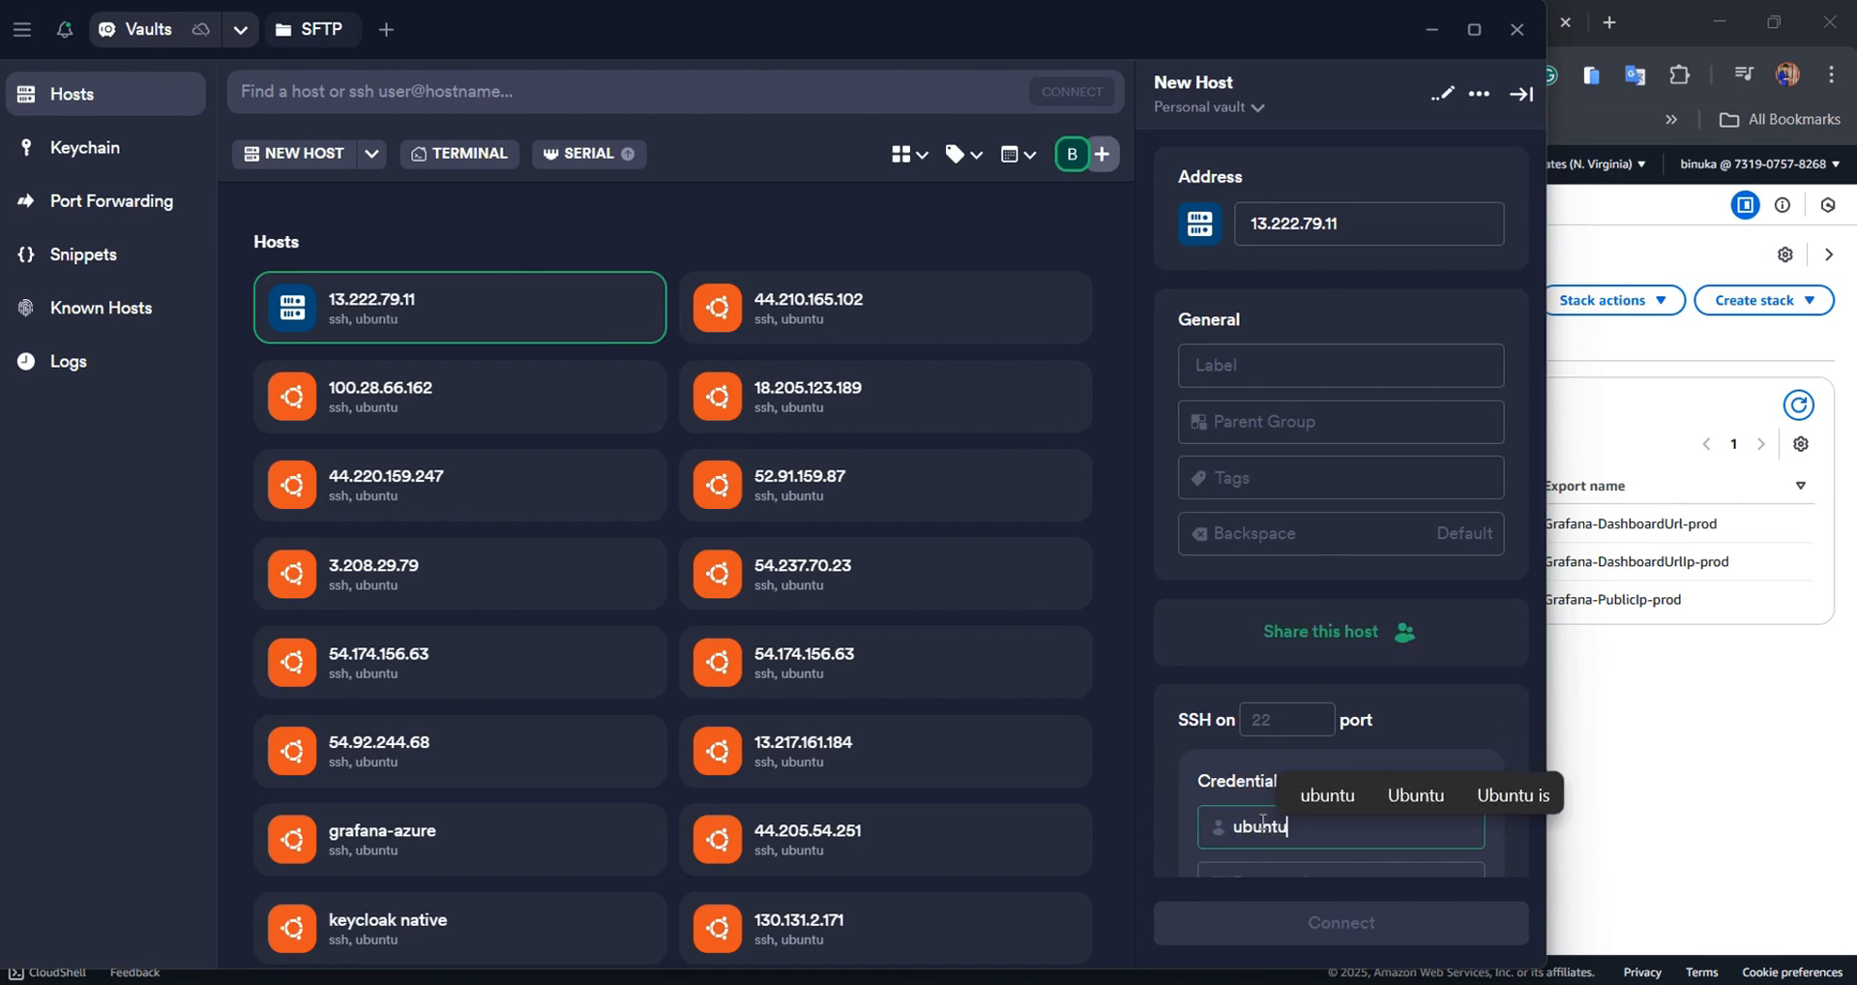
Connect over SSH, trusting the host key and using the saved SSH key, in a maximized window
{"action": "scroll", "coordinate": [1378, 605], "scroll_direction": "down", "scroll_amount": 5}
{"action": "scroll", "coordinate": [1378, 606], "scroll_direction": "down", "scroll_amount": 2}
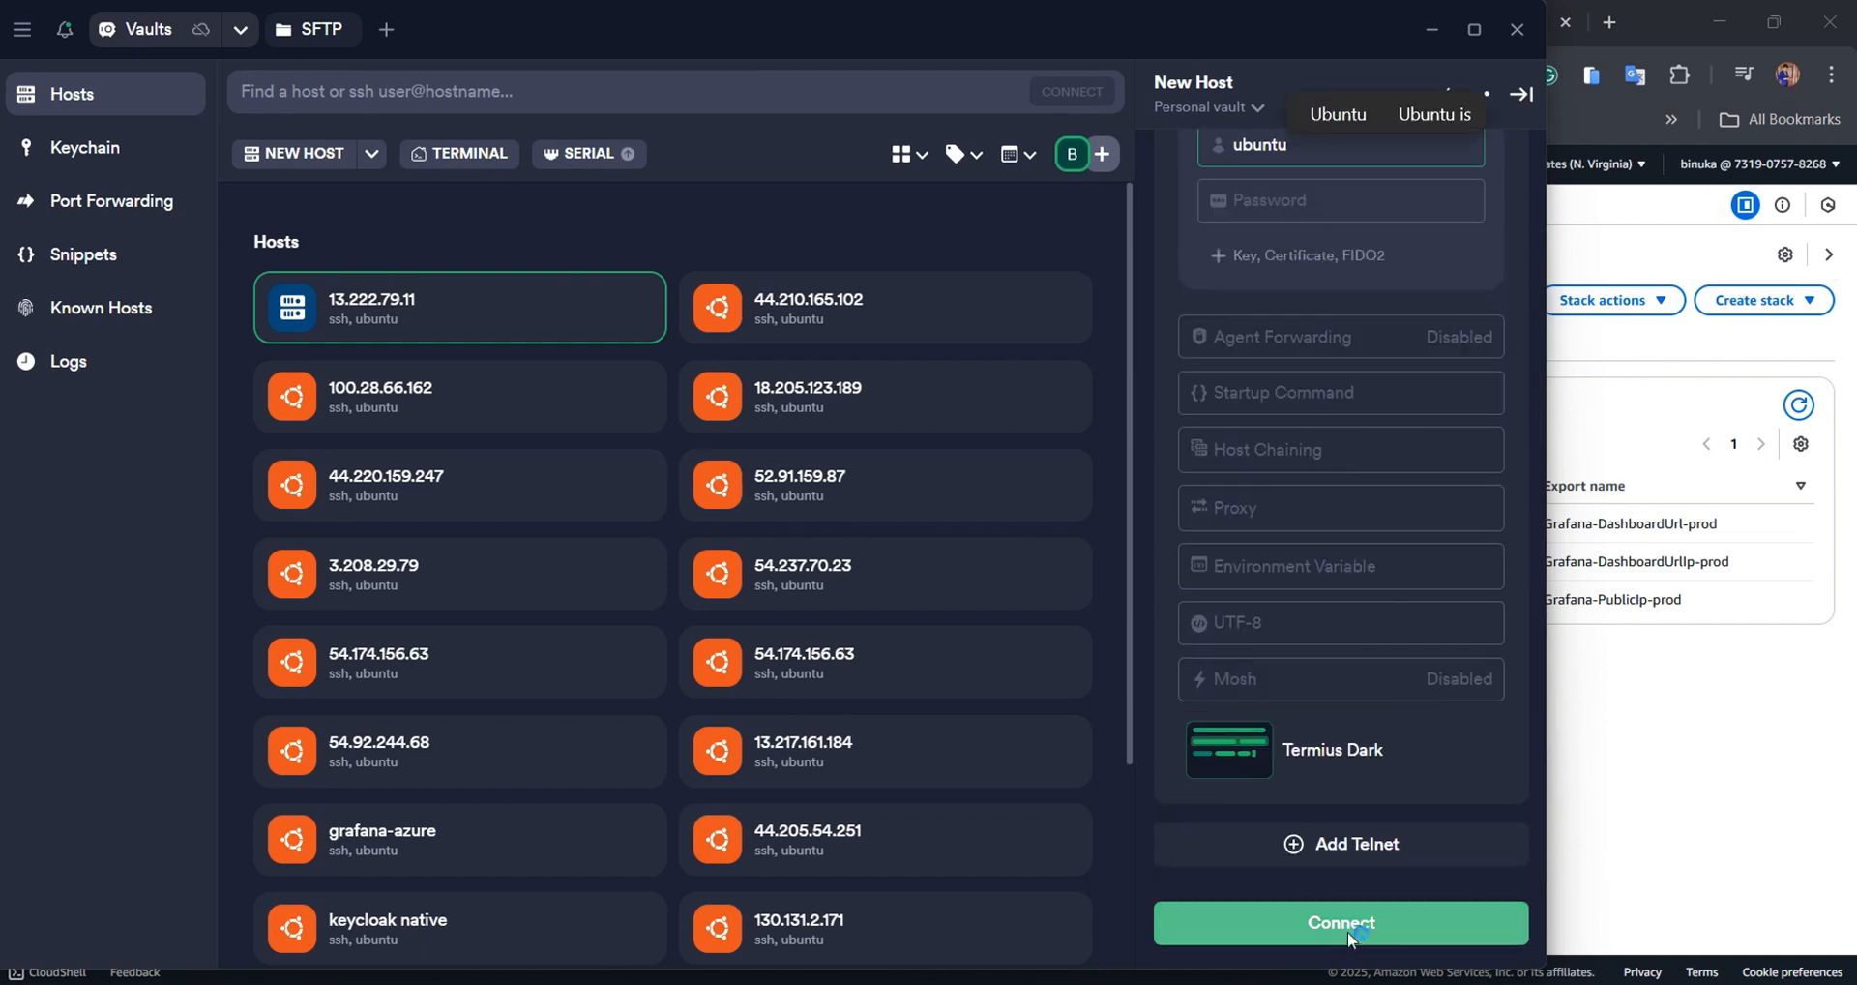
{"action": "left_click", "coordinate": [1348, 931]}
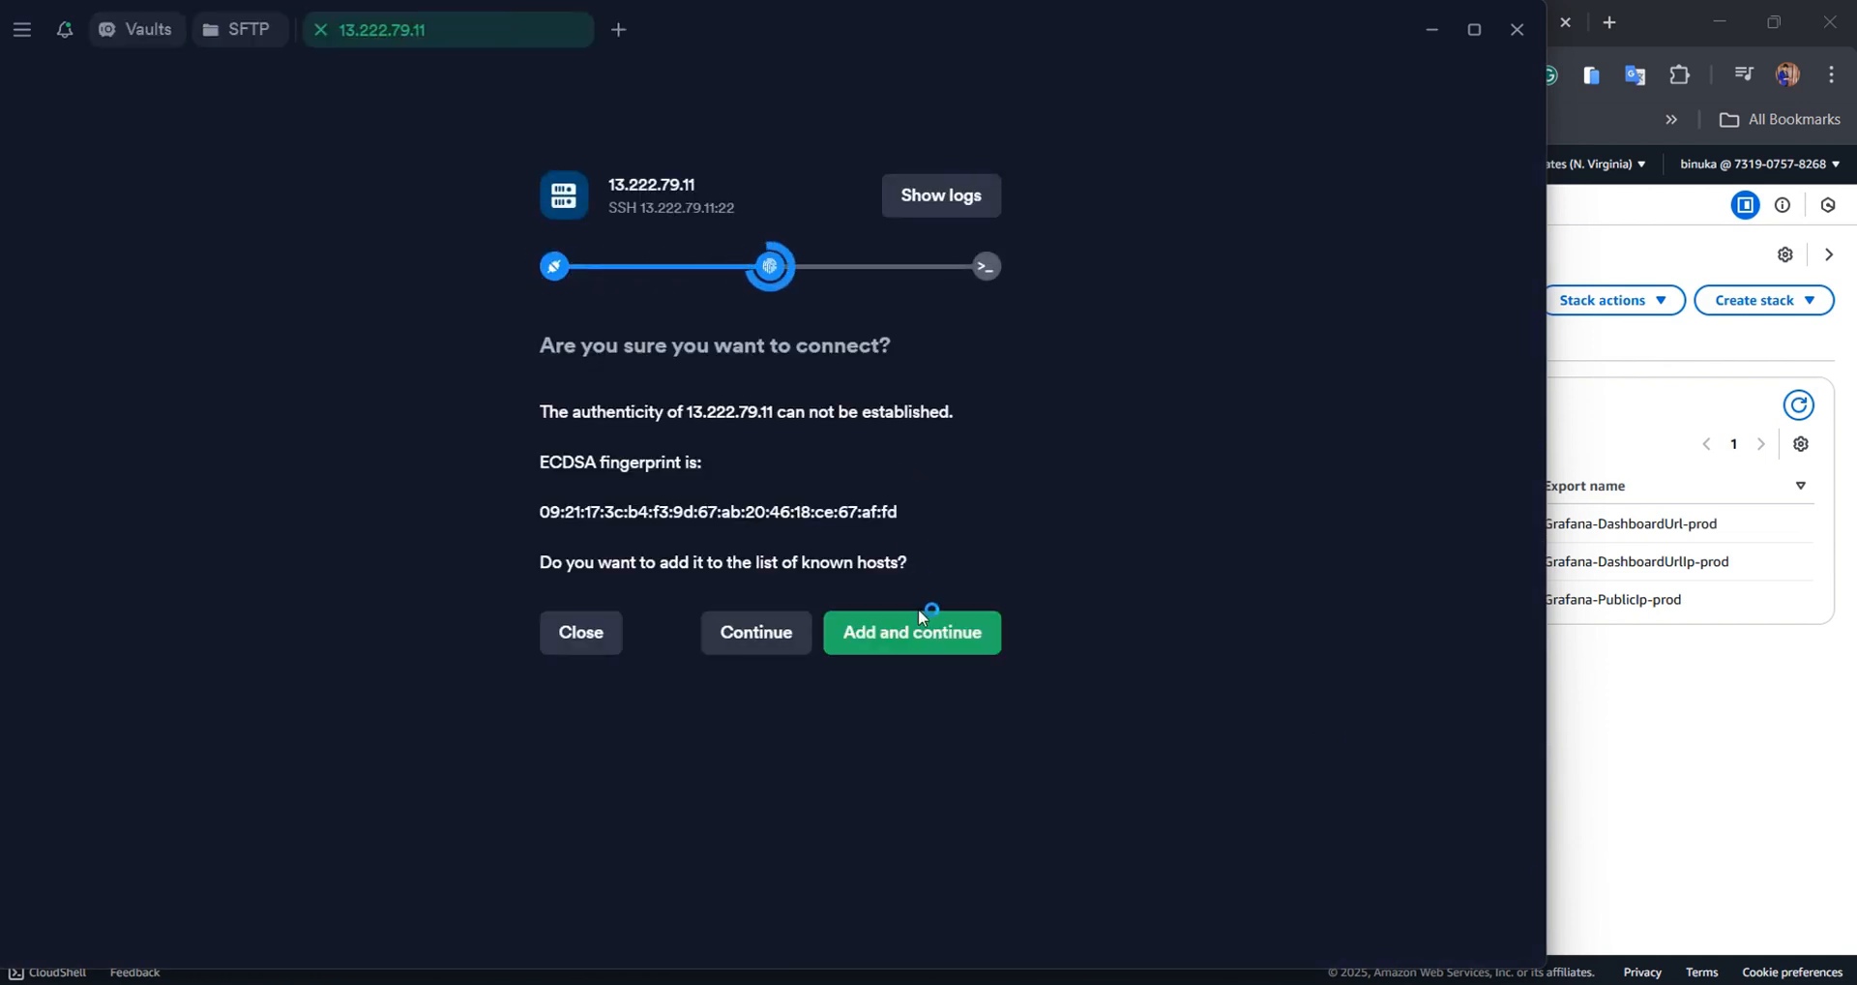
{"action": "left_click", "coordinate": [919, 612]}
{"action": "left_click", "coordinate": [735, 462]}
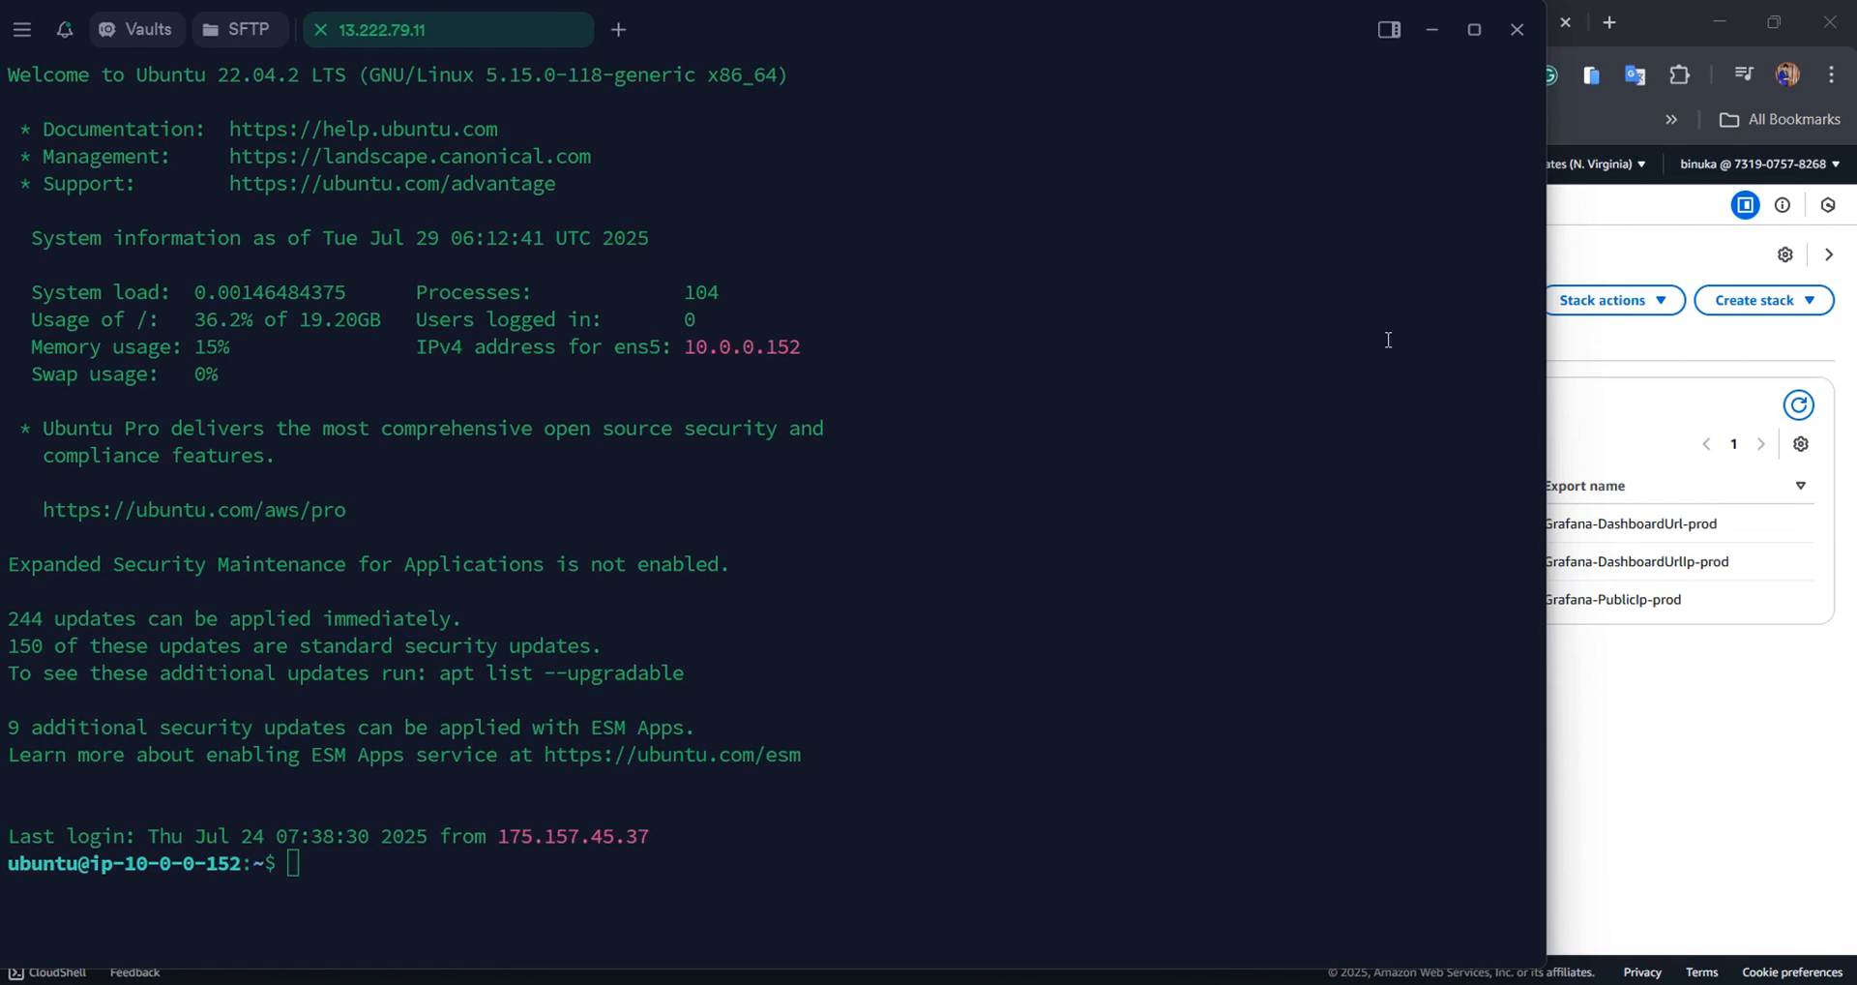
{"action": "left_click", "coordinate": [1474, 30]}
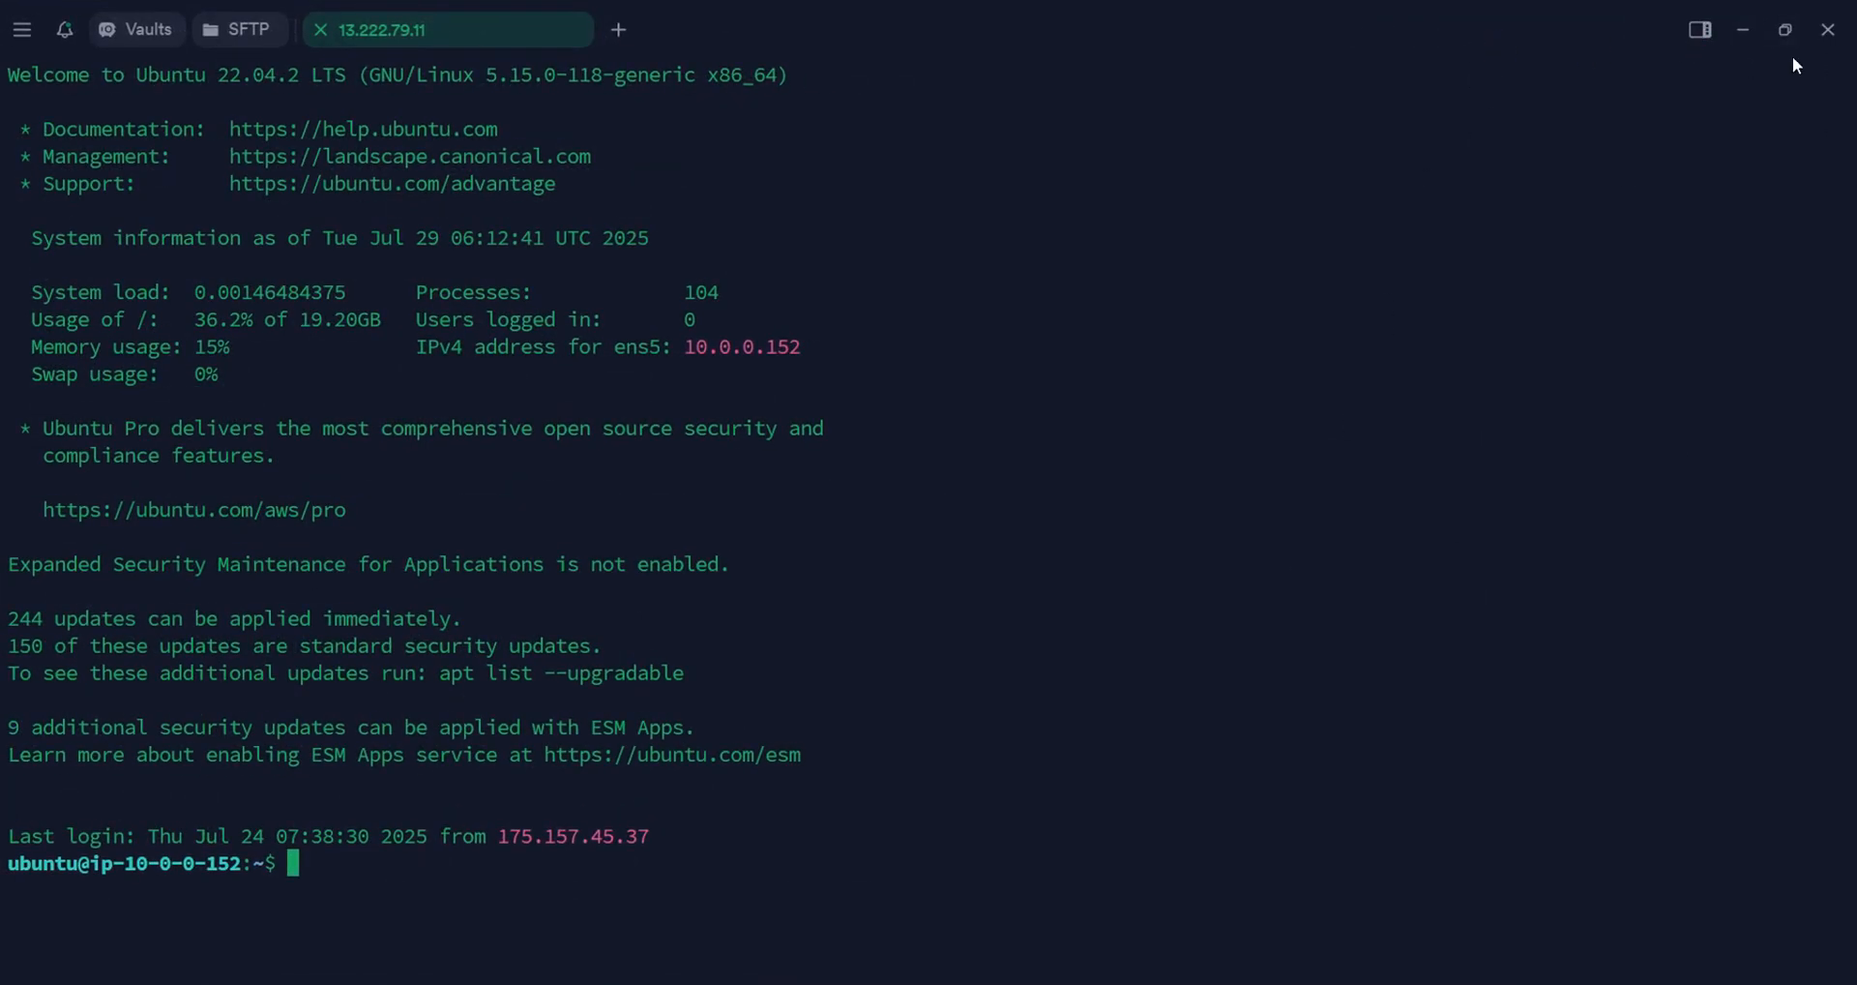
In the guide's Step3: Generate SSL, select 'sudo /root/certificate_generate_standalone.sh'
{"action": "left_click", "coordinate": [1744, 30]}
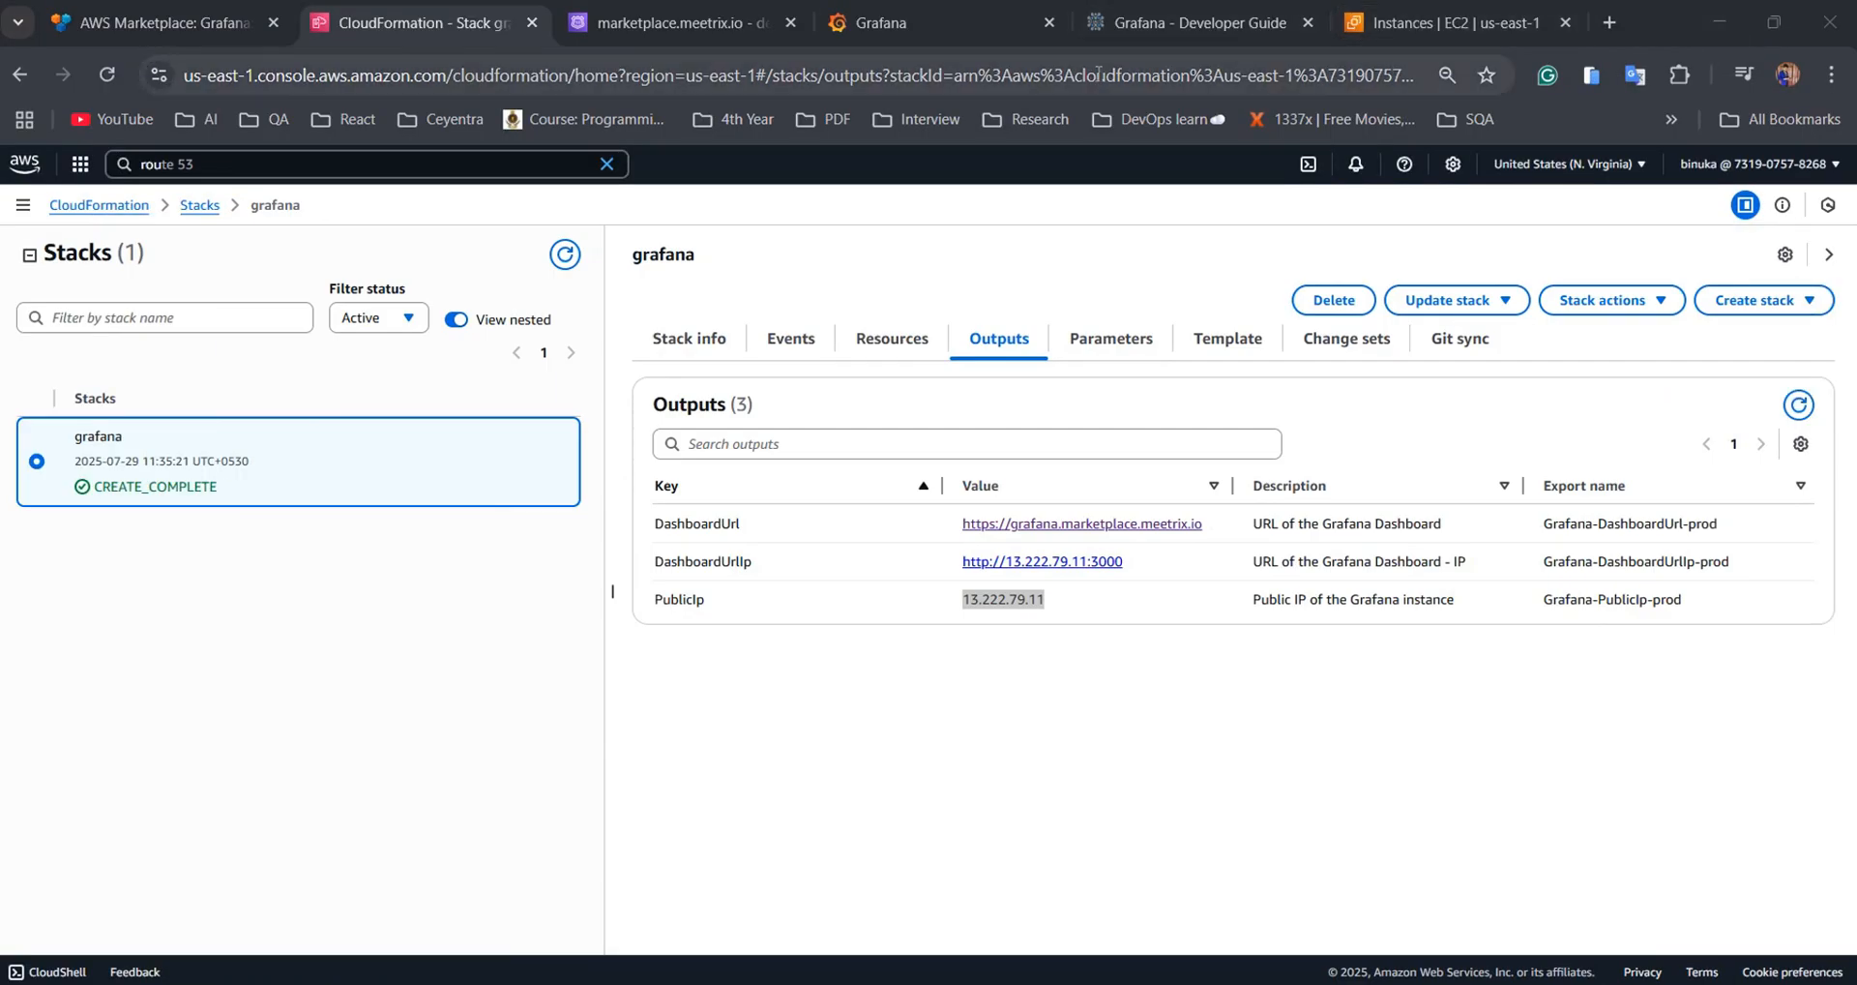
{"action": "left_click", "coordinate": [1083, 27]}
{"action": "scroll", "coordinate": [1080, 404], "scroll_direction": "down", "scroll_amount": 20}
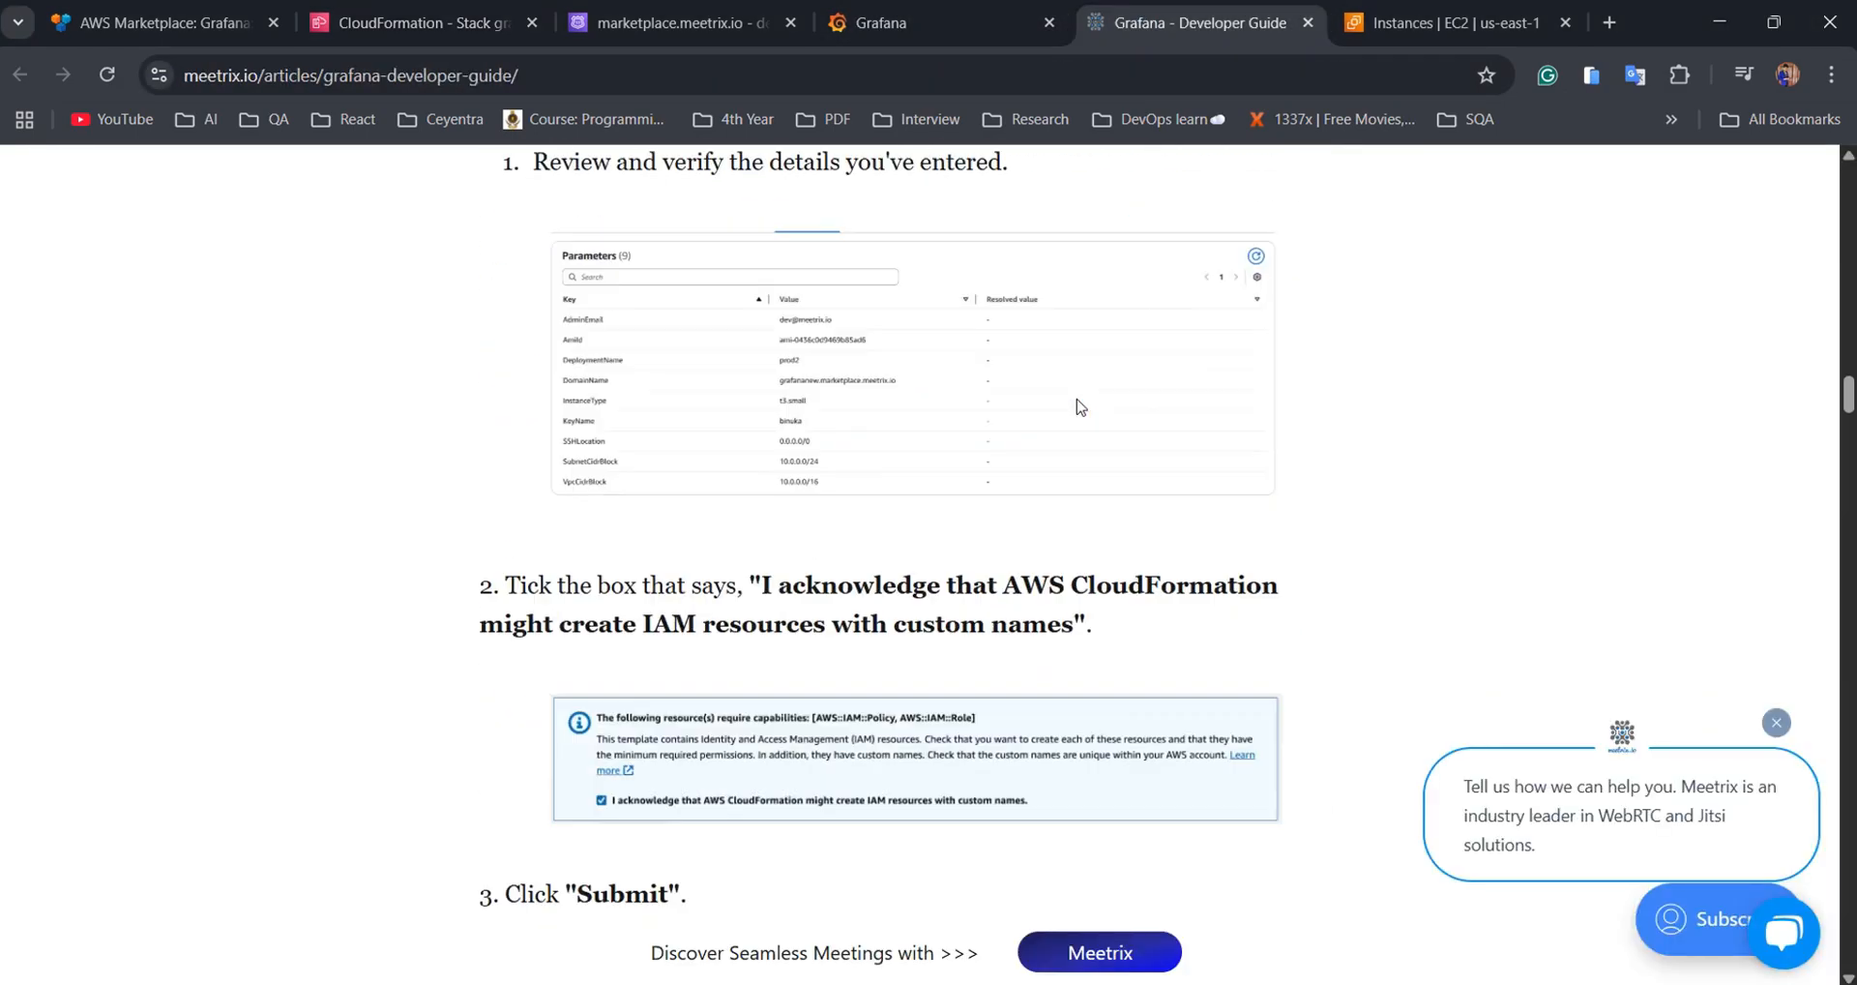
{"action": "scroll", "coordinate": [1080, 404], "scroll_direction": "down", "scroll_amount": 20}
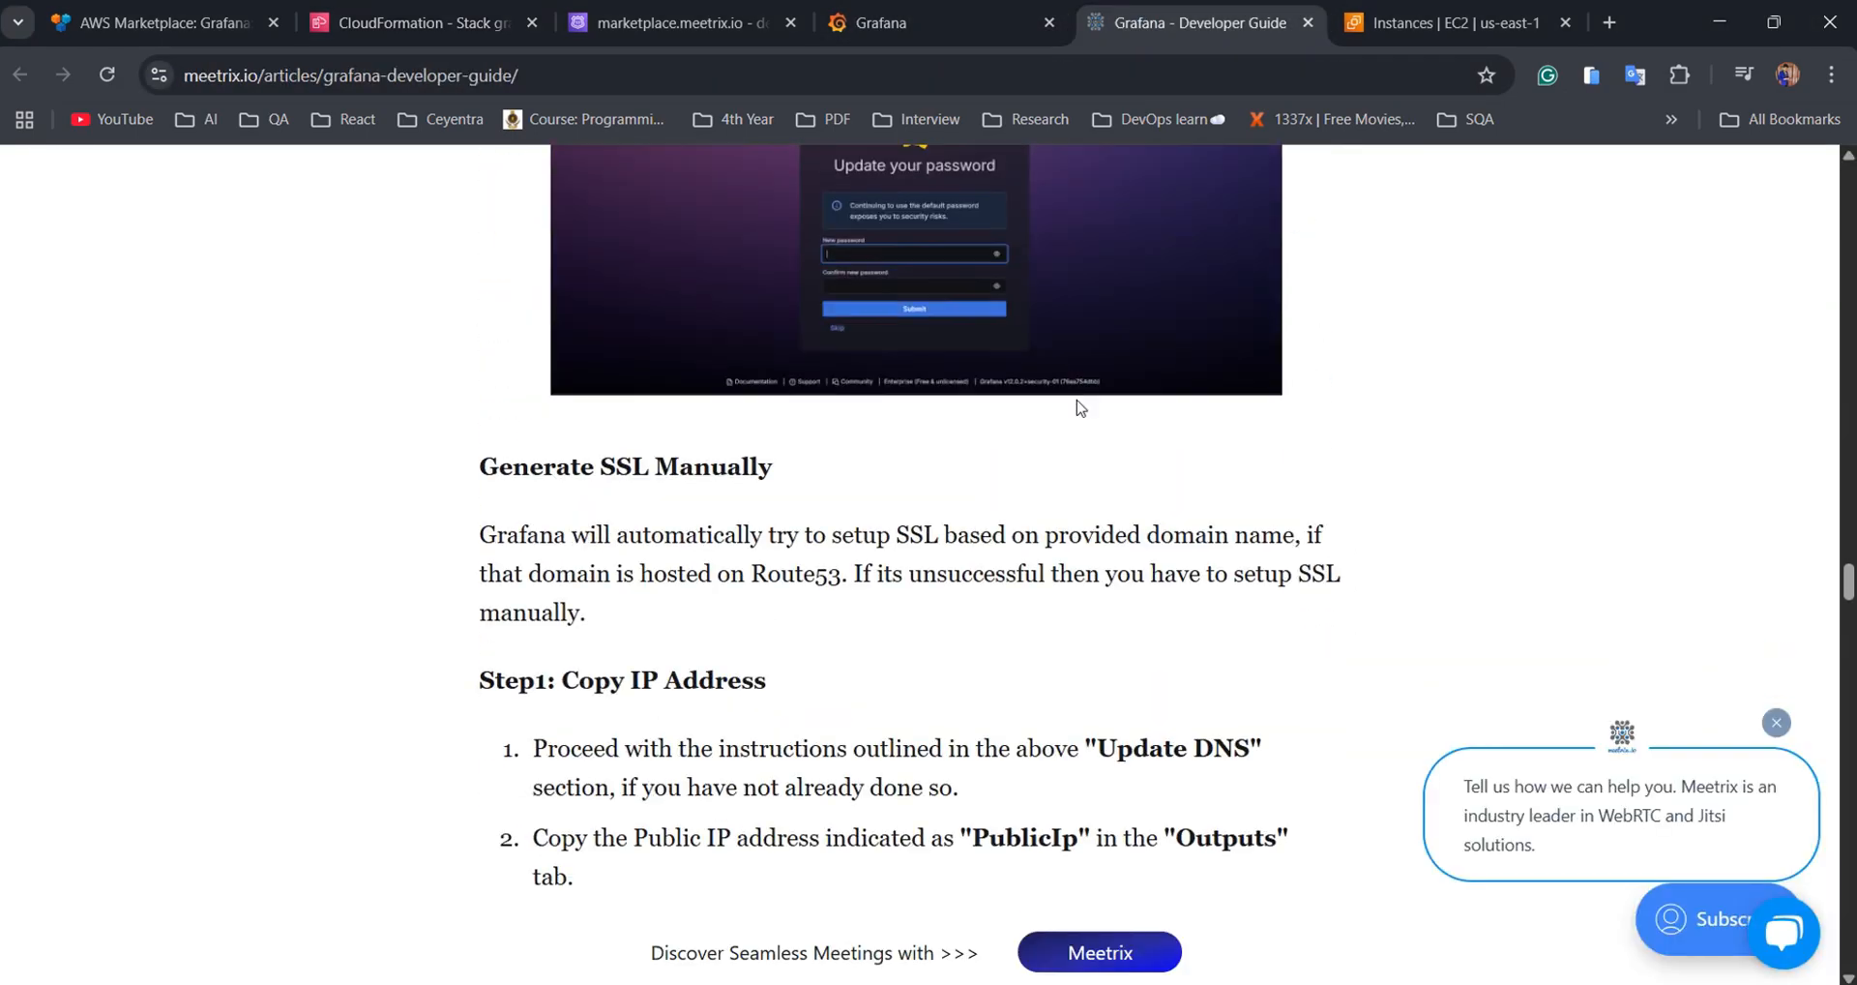
{"action": "scroll", "coordinate": [1081, 403], "scroll_direction": "down", "scroll_amount": 4}
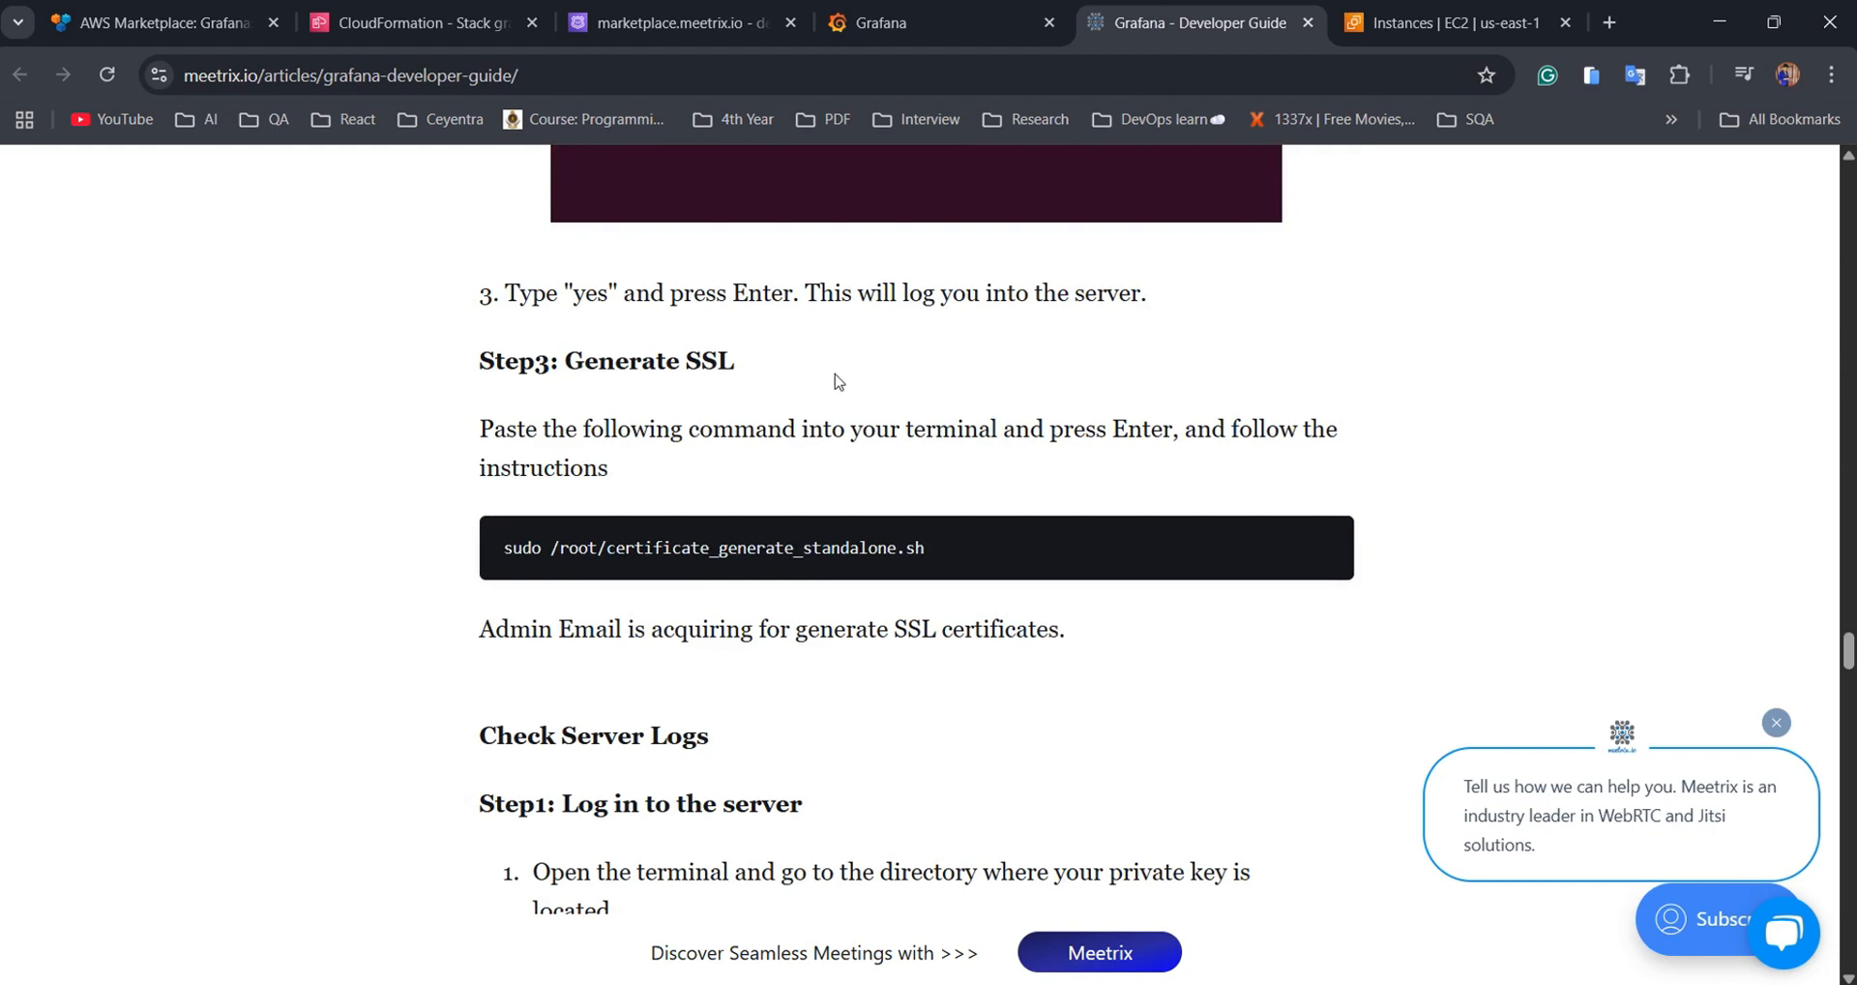
{"action": "left_click_drag", "start_coordinate": [925, 550], "coordinate": [505, 547]}
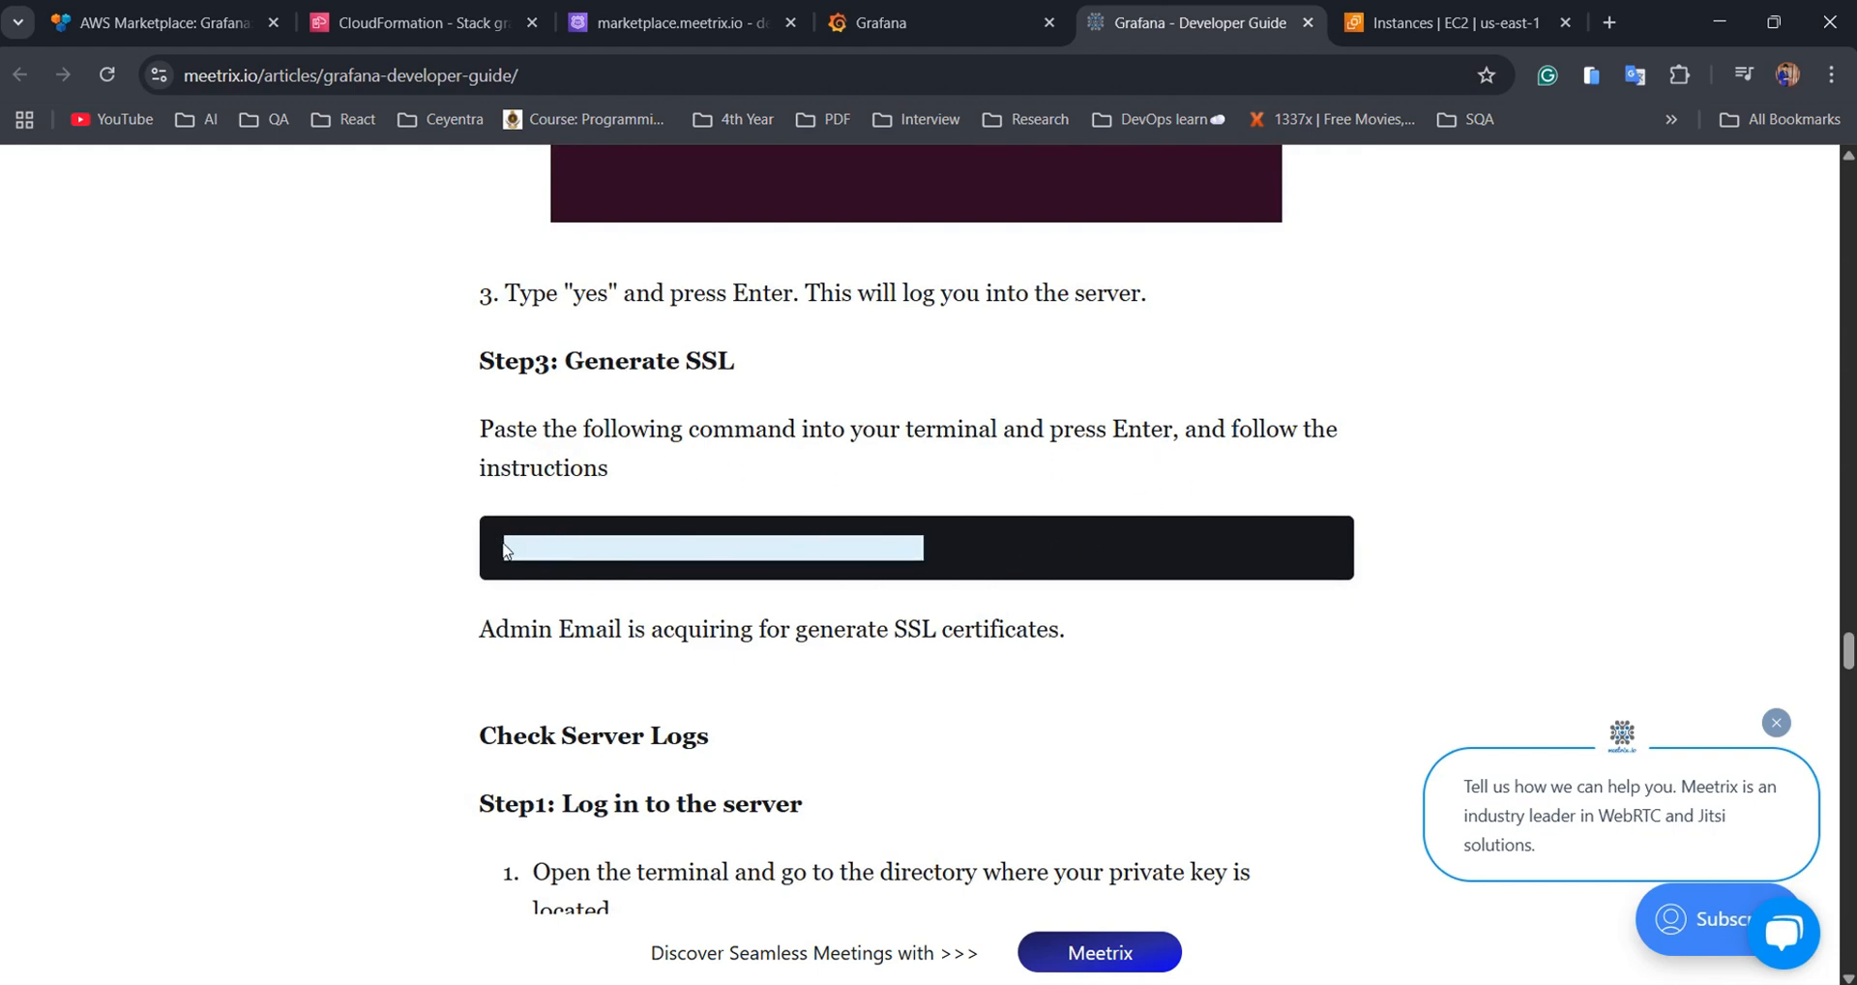
Run the copied certificate script in Termius and choose option 1 to reinstall the existing certificate
{"action": "key", "text": "ctrl+c"}
{"action": "key", "text": "alt+Tab"}
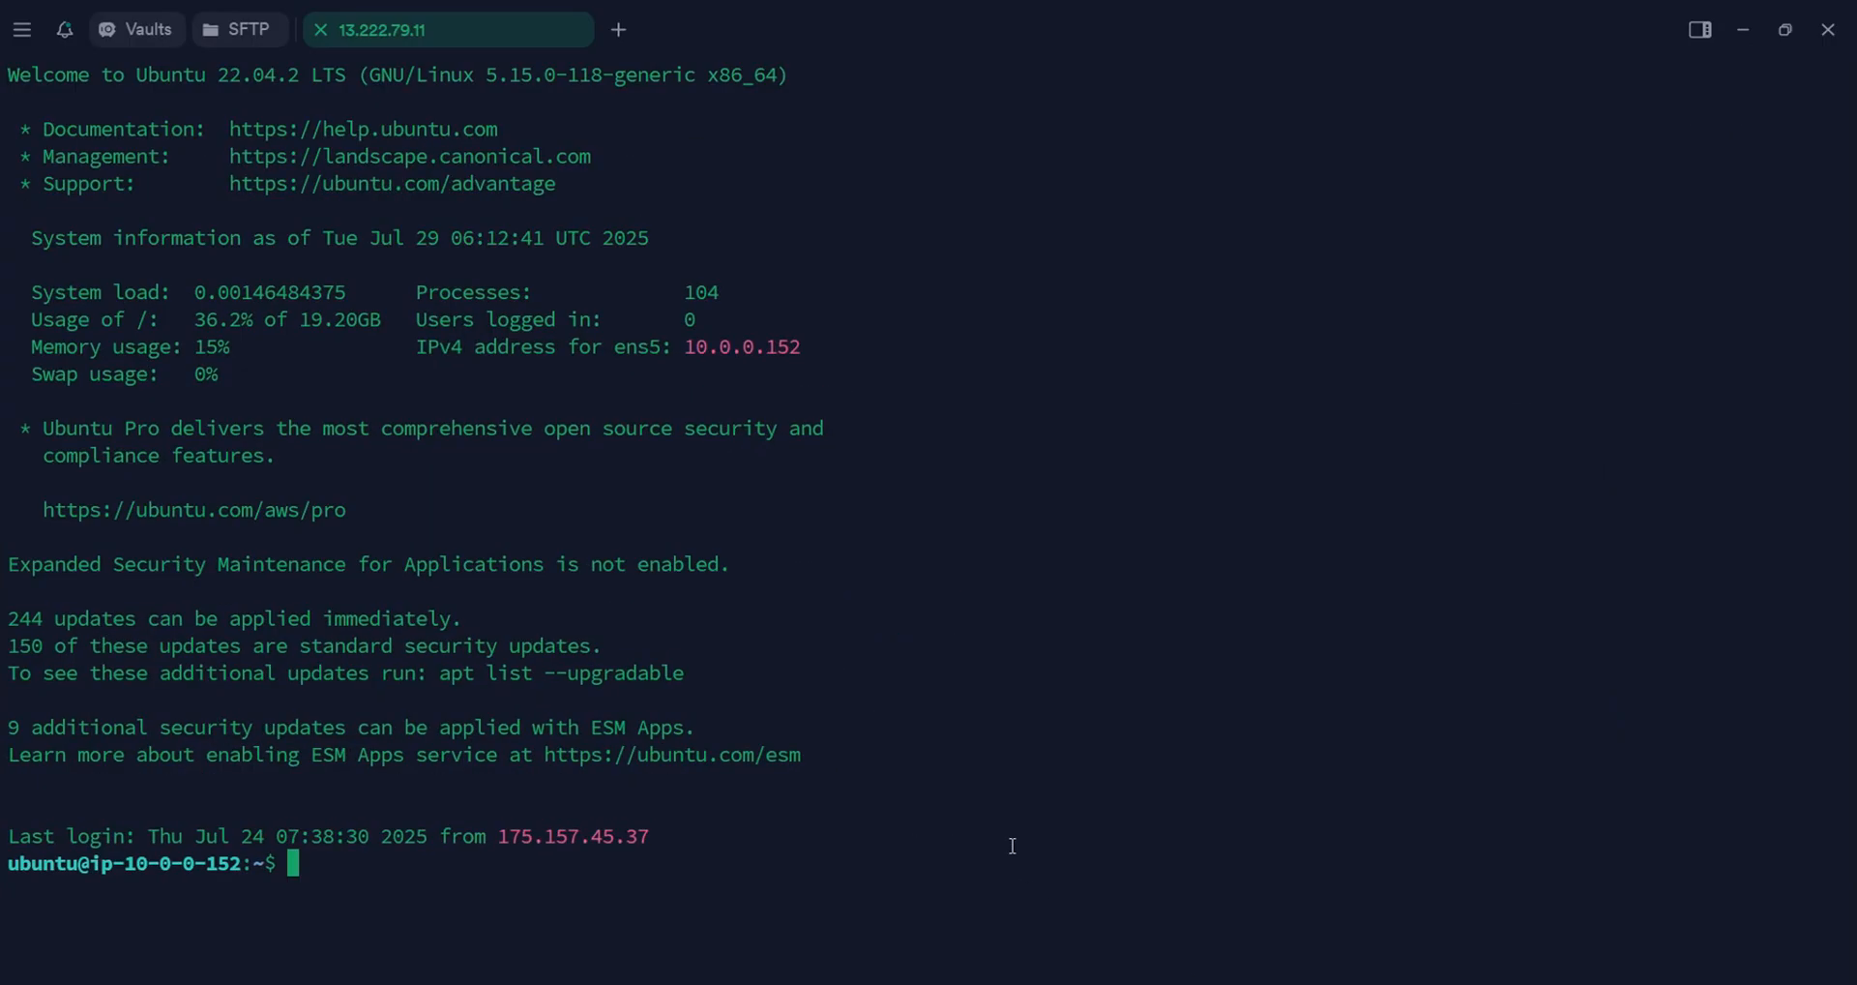
{"action": "key", "text": "ctrl+v"}
{"action": "key", "text": "Return"}
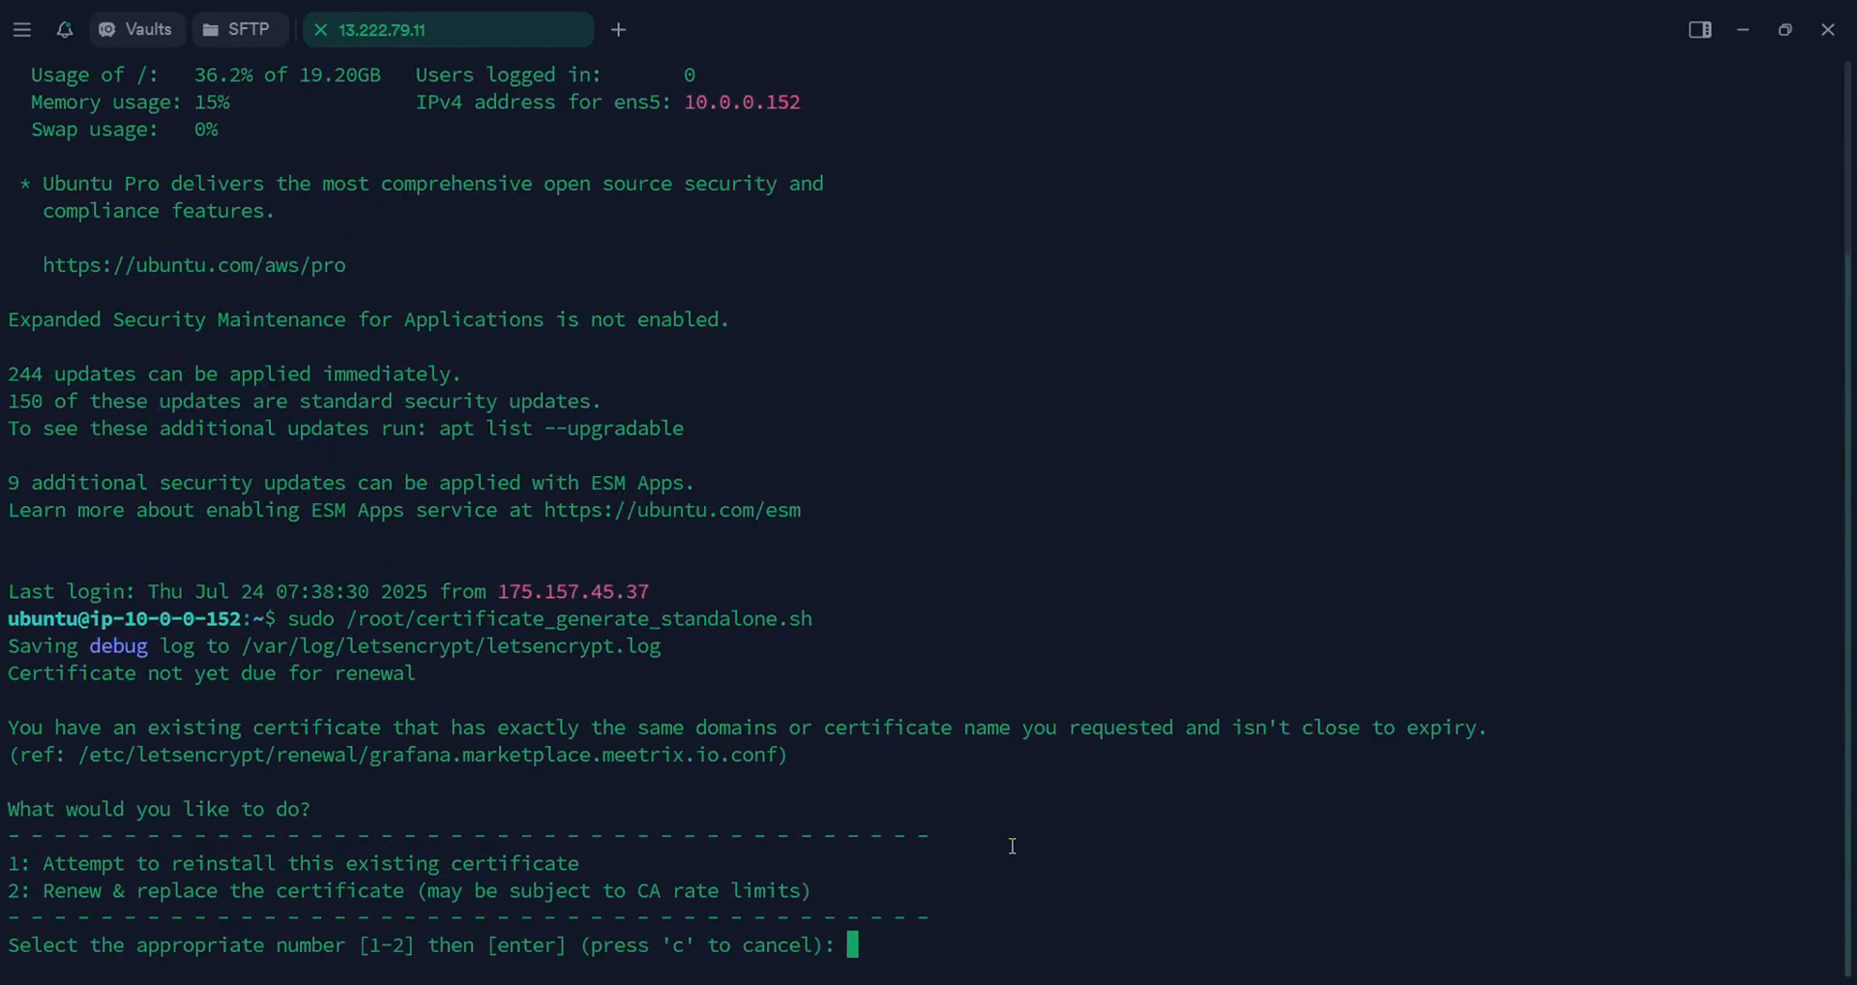
{"action": "type", "text": "1"}
{"action": "key", "text": "Return"}
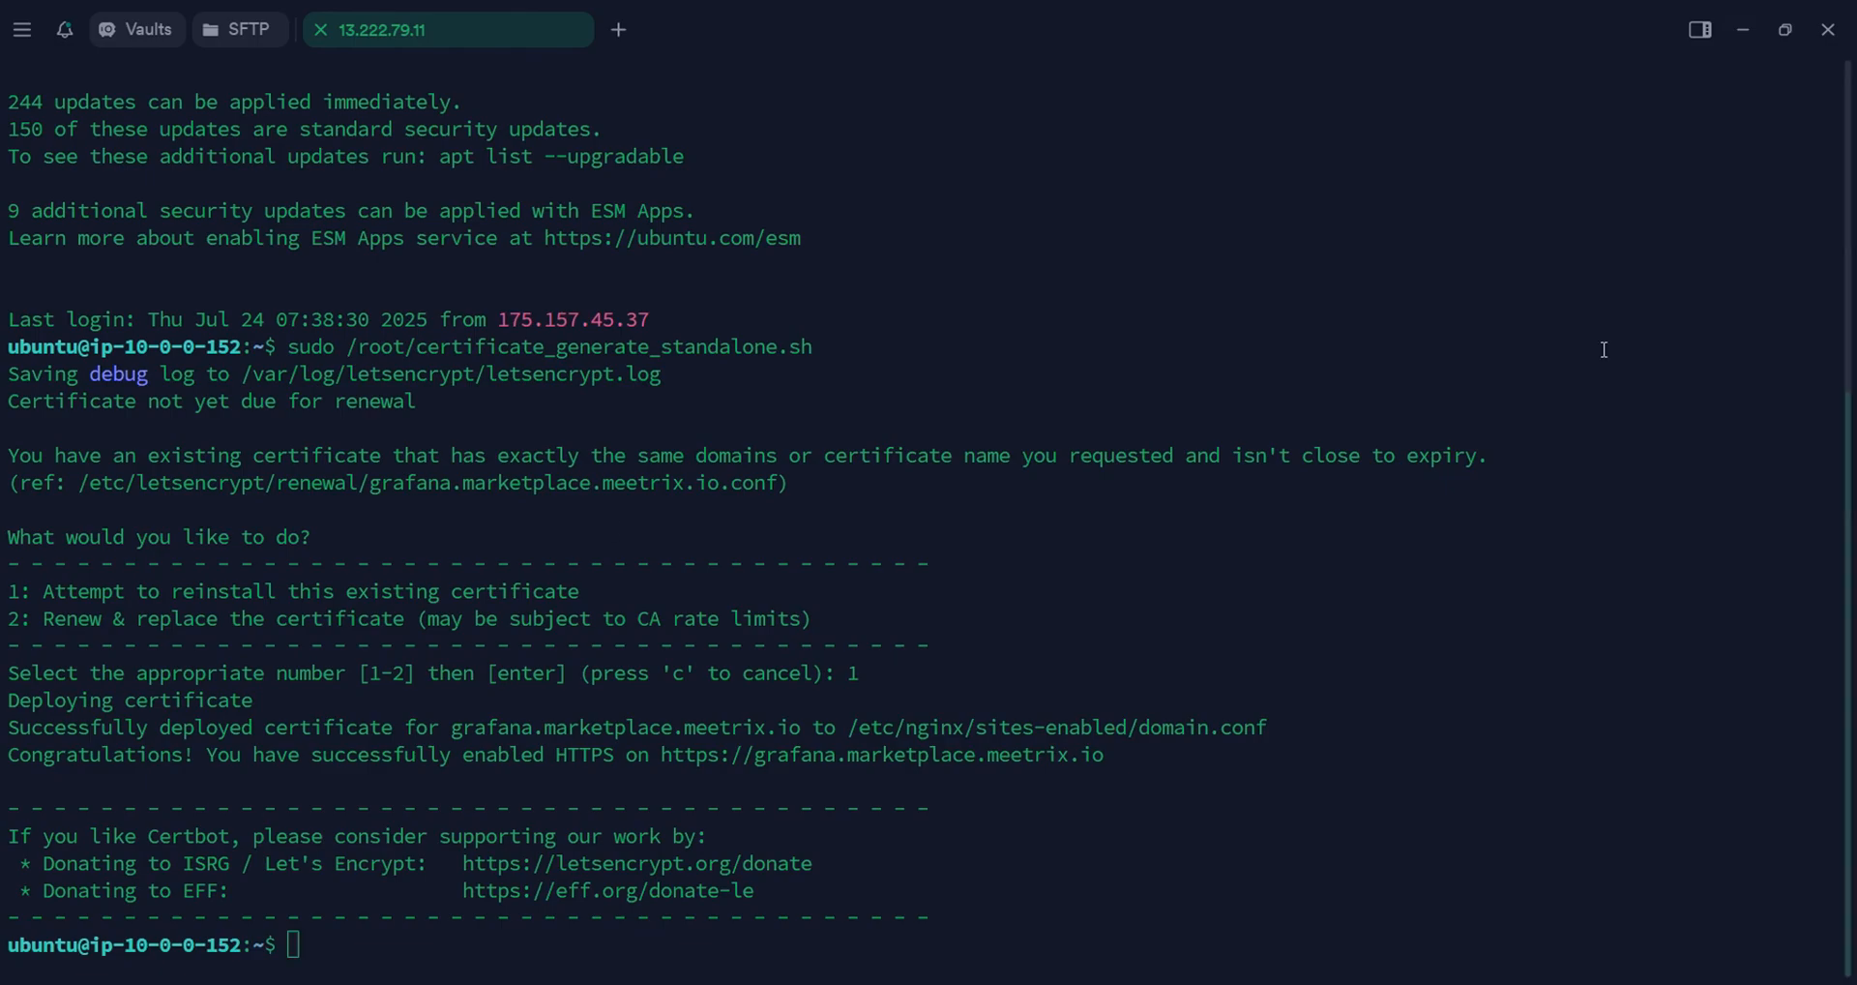
{"action": "left_click", "coordinate": [1750, 38]}
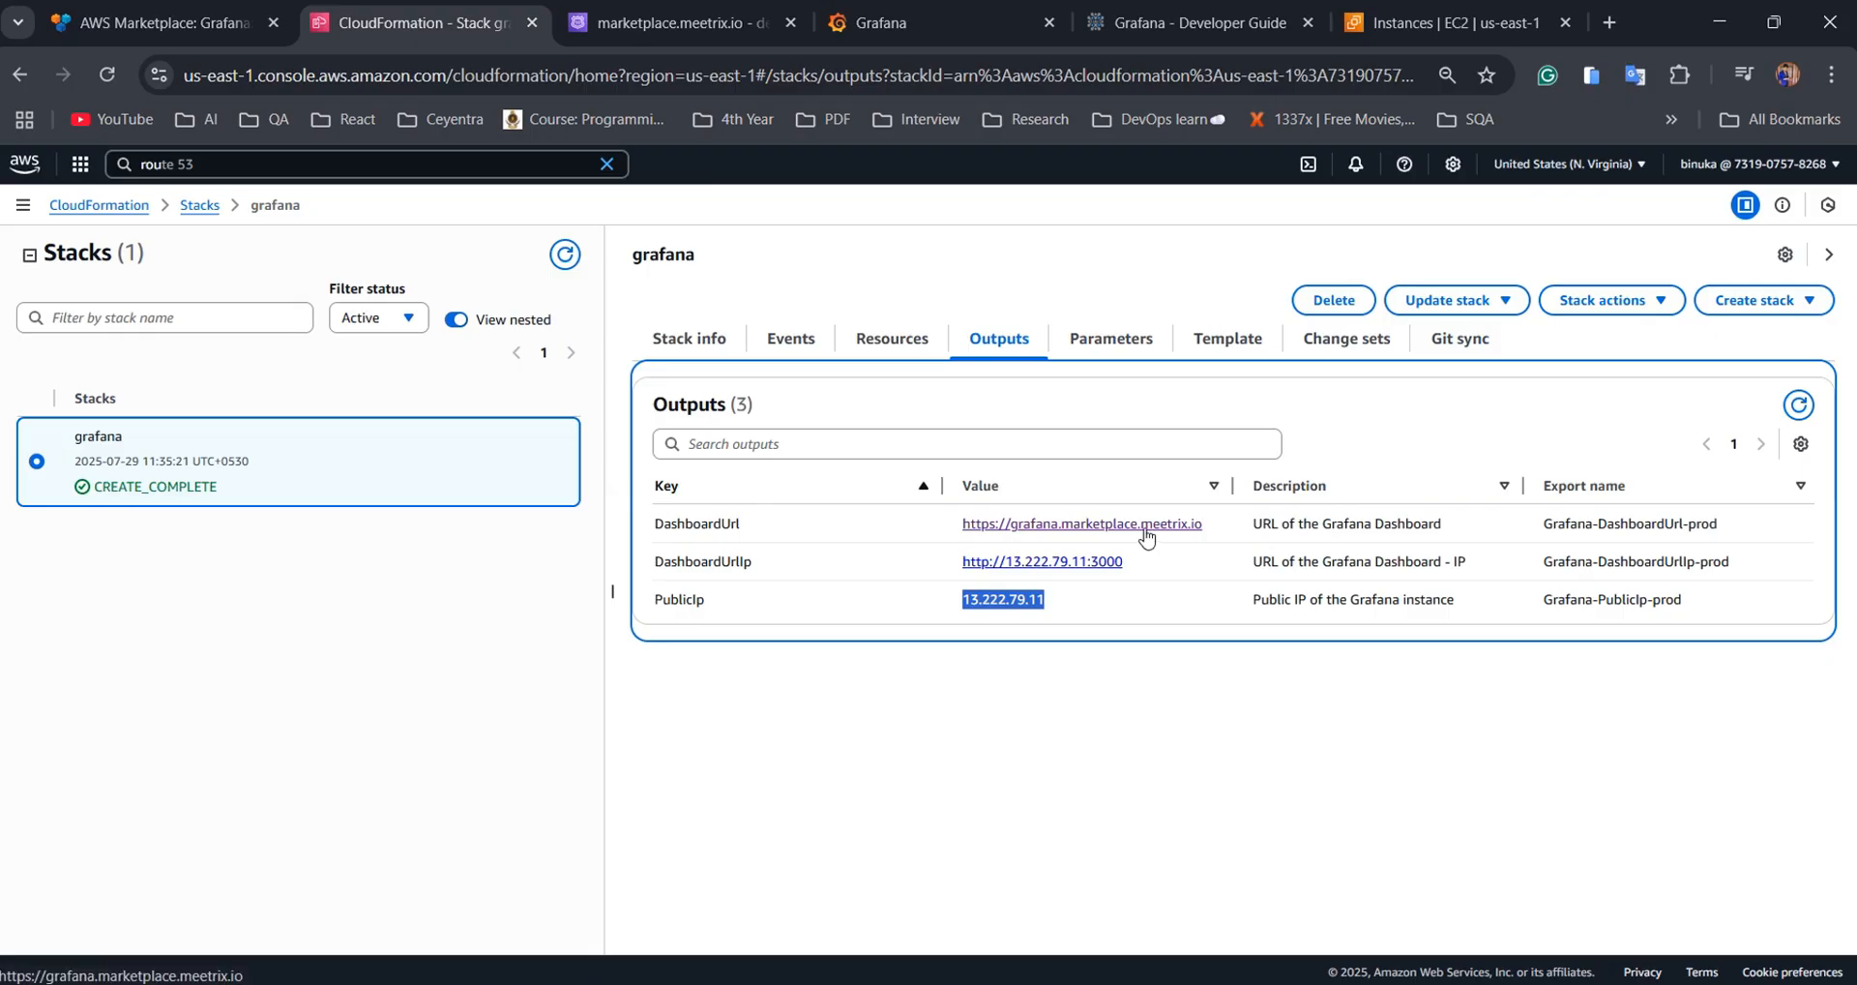
Open the DashboardUrl from CloudFormation Outputs and close the old Grafana tab
{"action": "left_click", "coordinate": [1141, 527], "text": "ctrl"}
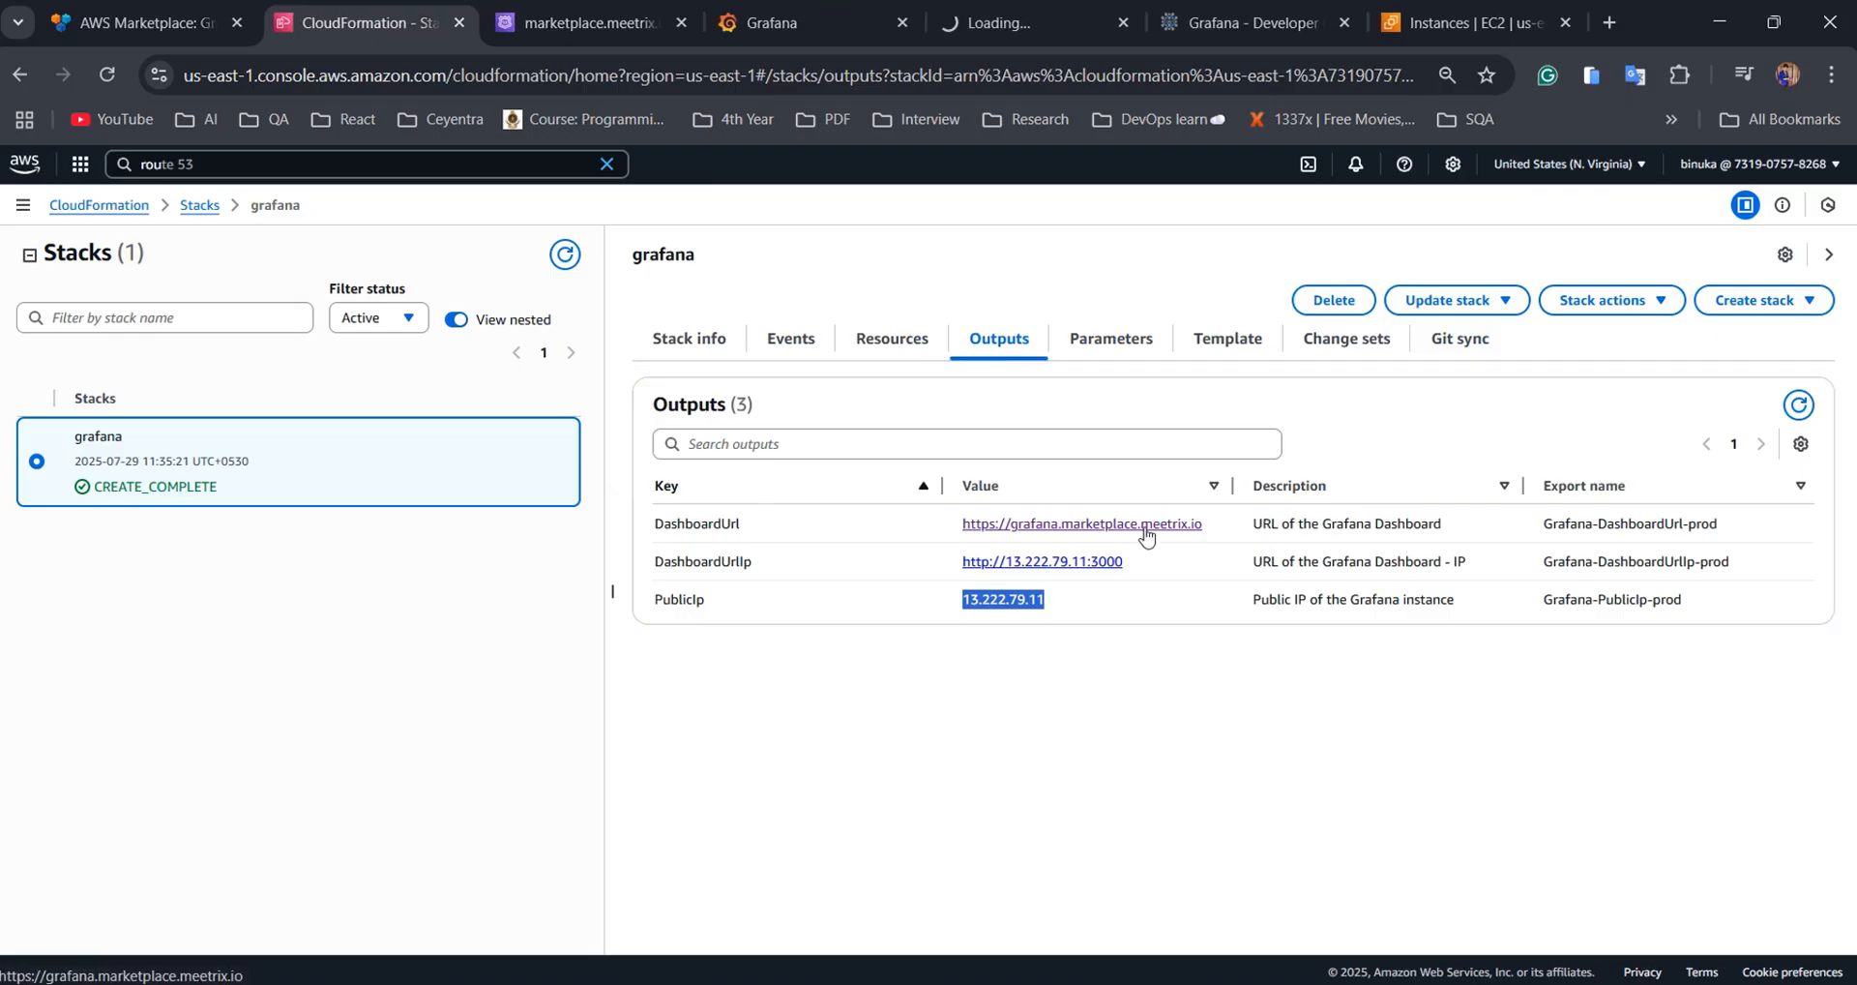
{"action": "left_click", "coordinate": [902, 22]}
{"action": "key", "text": "alt+Tab"}
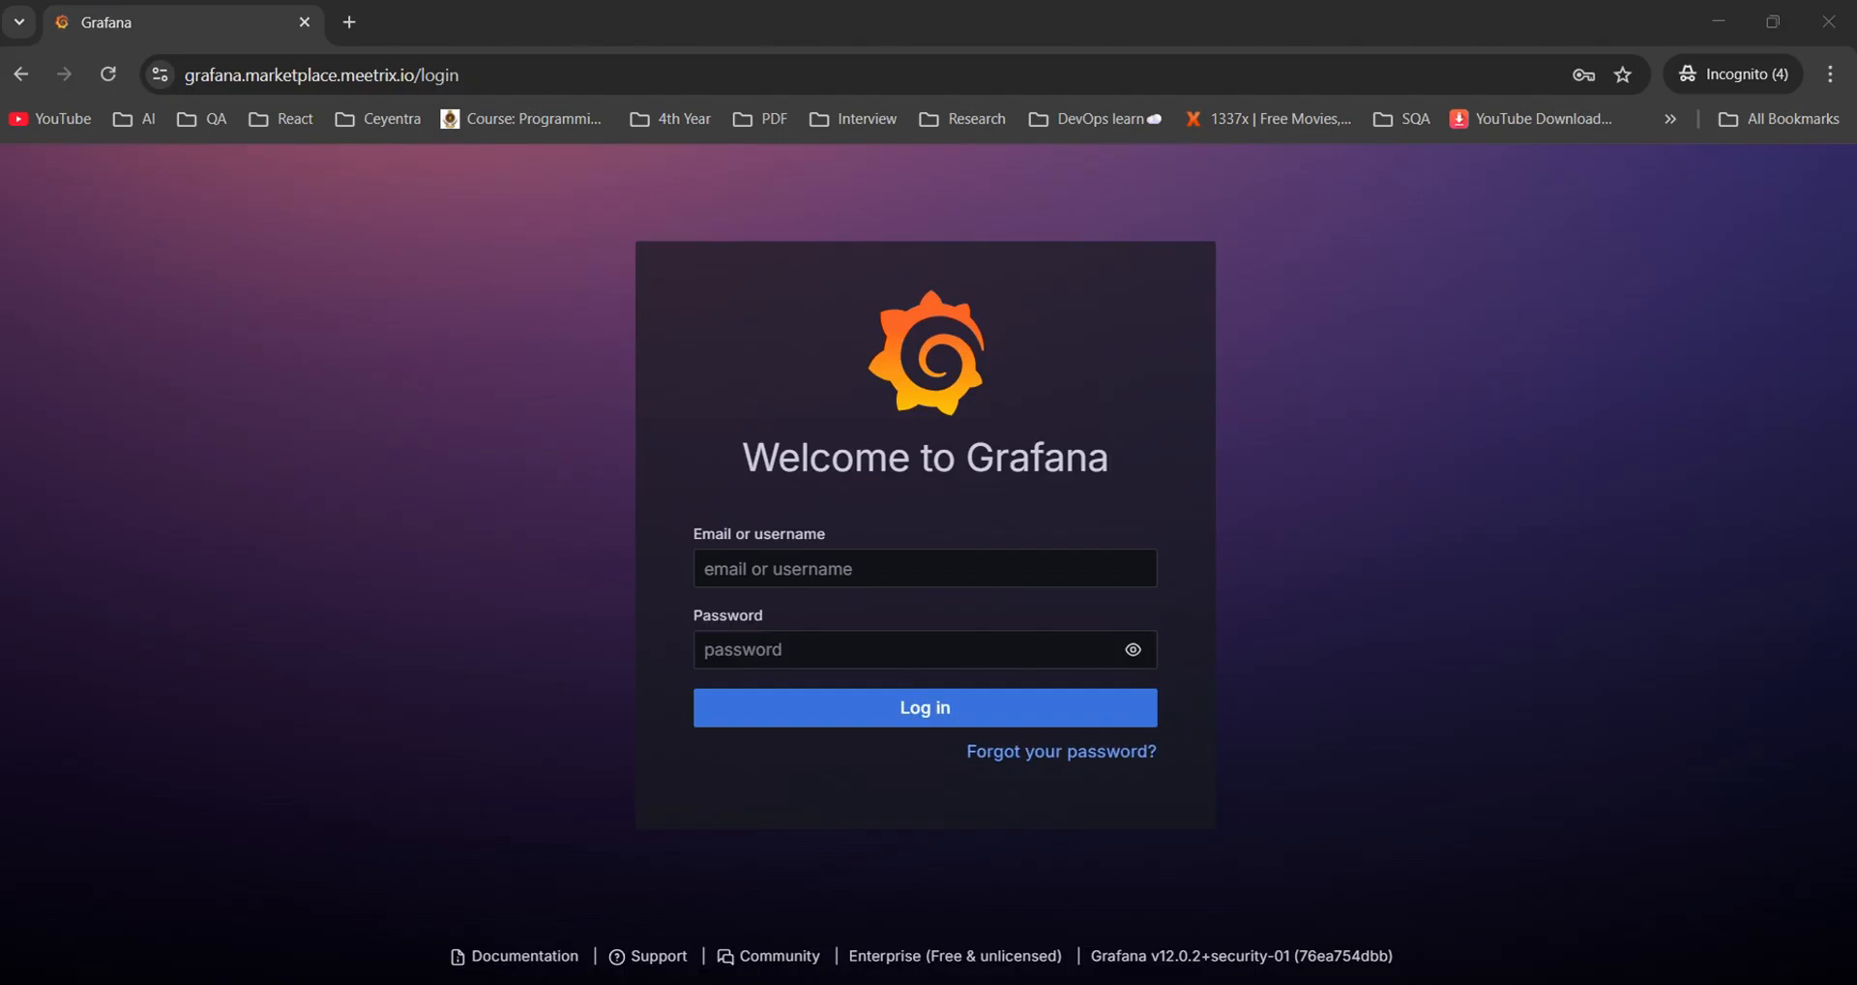
Log in to Grafana with the default admin credentials and enter a new admin password
{"action": "left_click", "coordinate": [752, 556]}
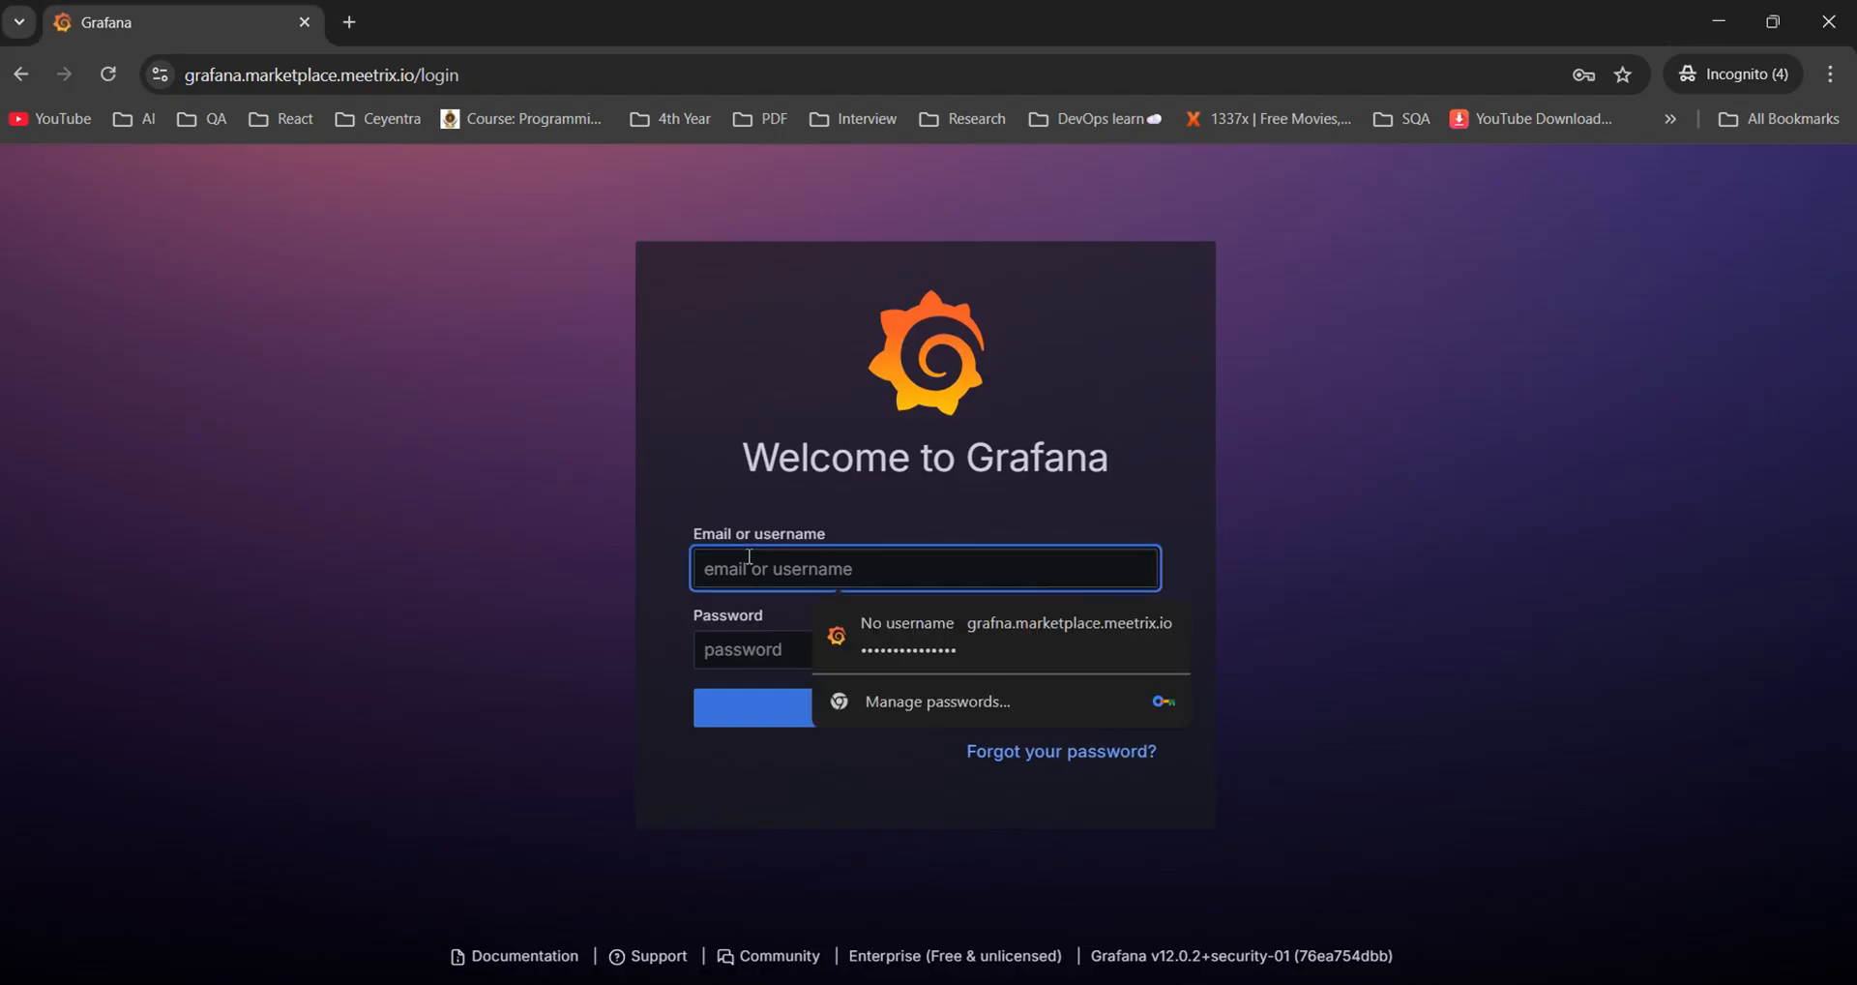
{"action": "type", "text": "d"}
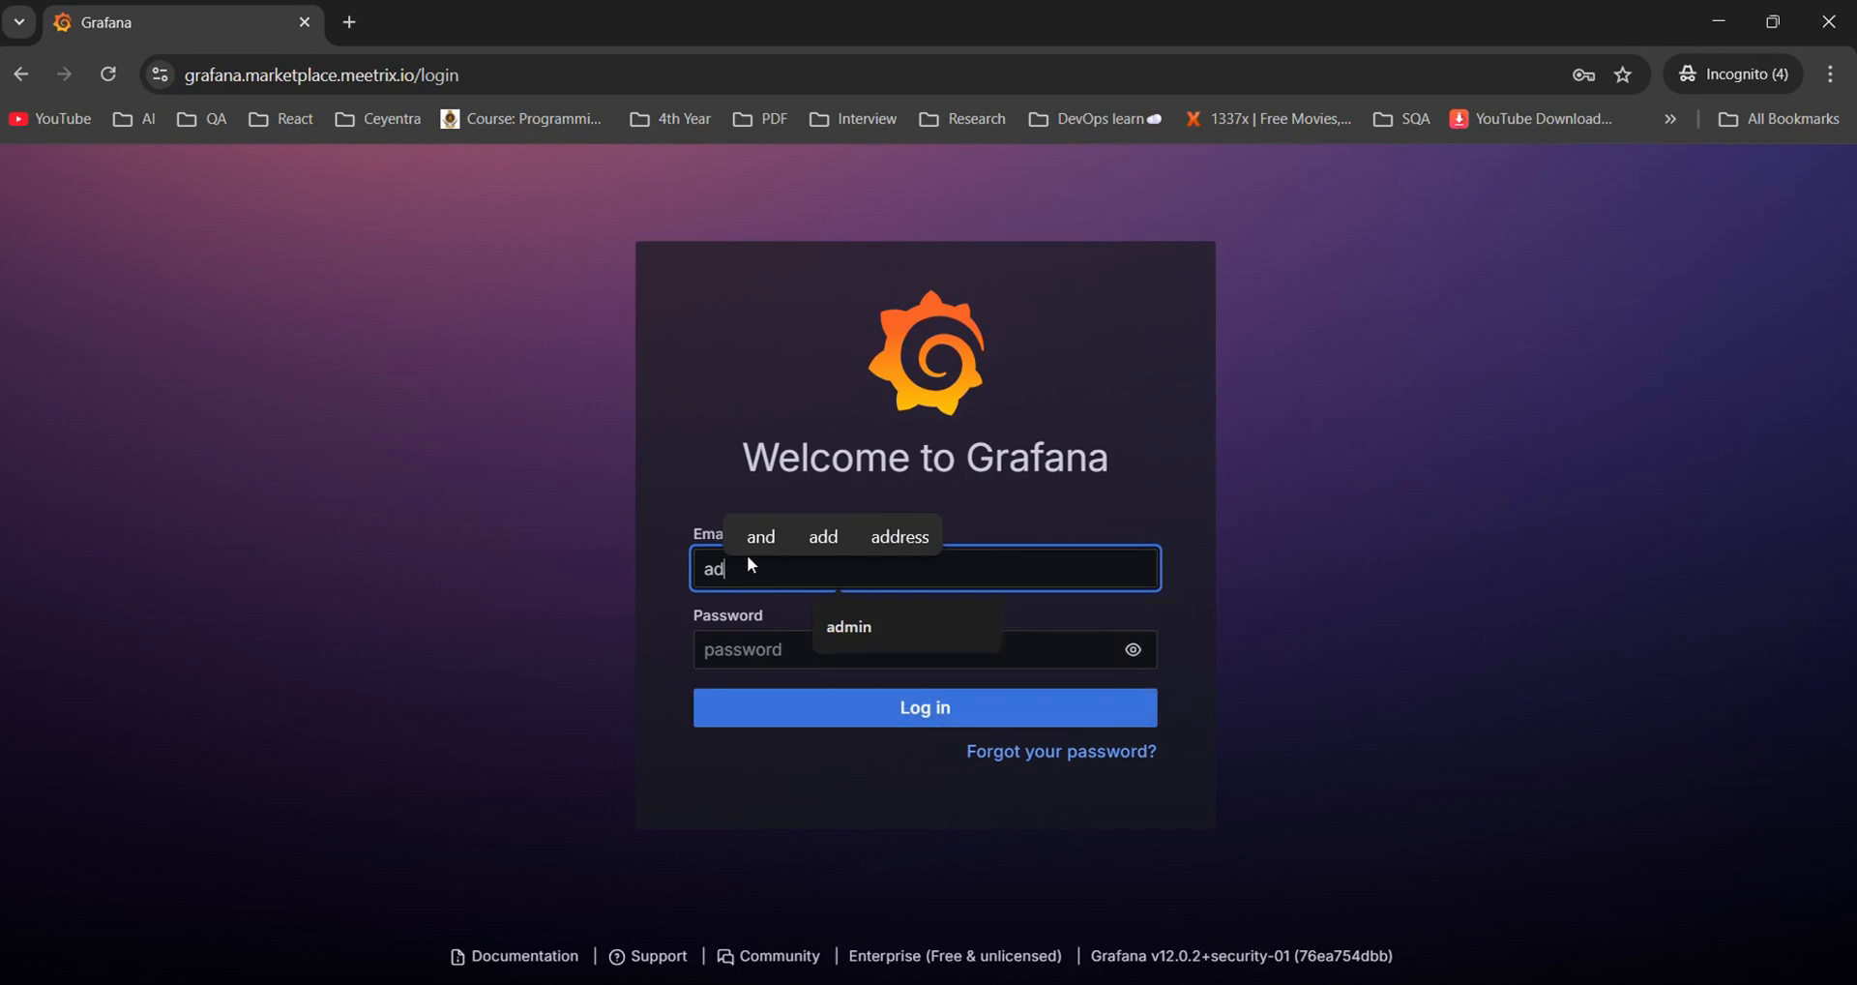
{"action": "type", "text": "min"}
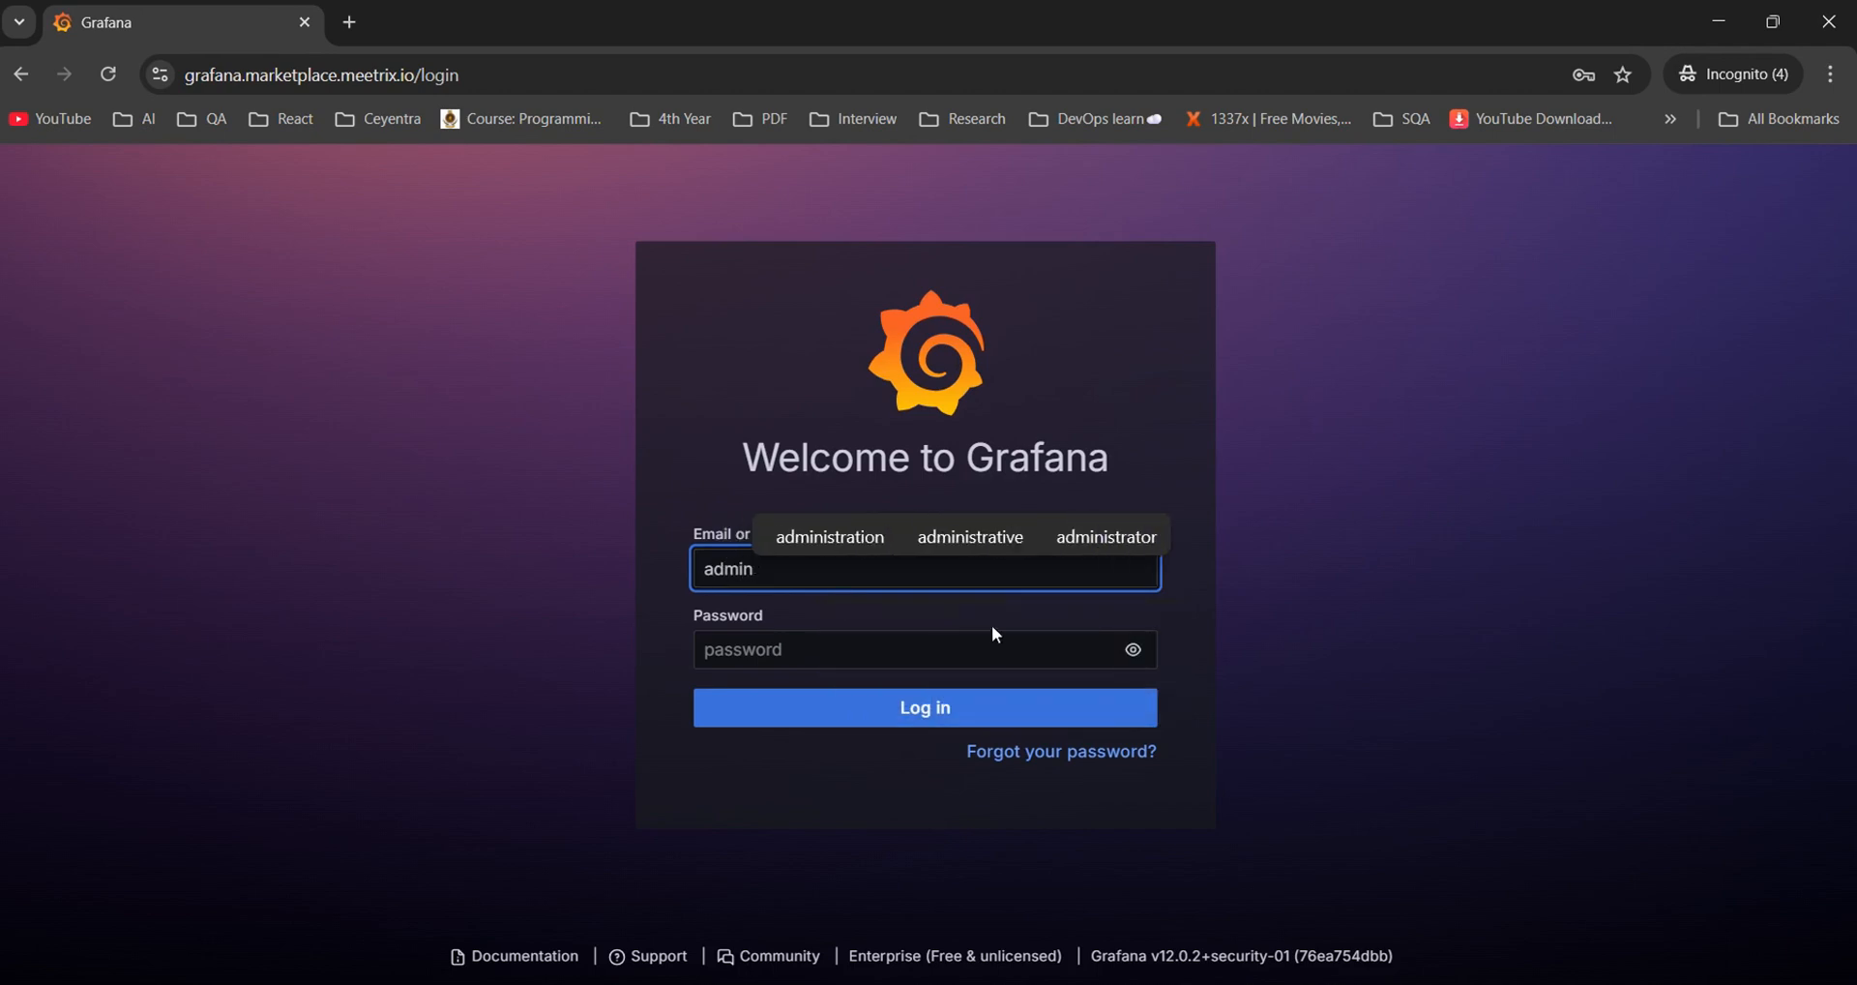
{"action": "left_click", "coordinate": [1132, 651]}
{"action": "left_click", "coordinate": [929, 650]}
{"action": "type", "text": "a"}
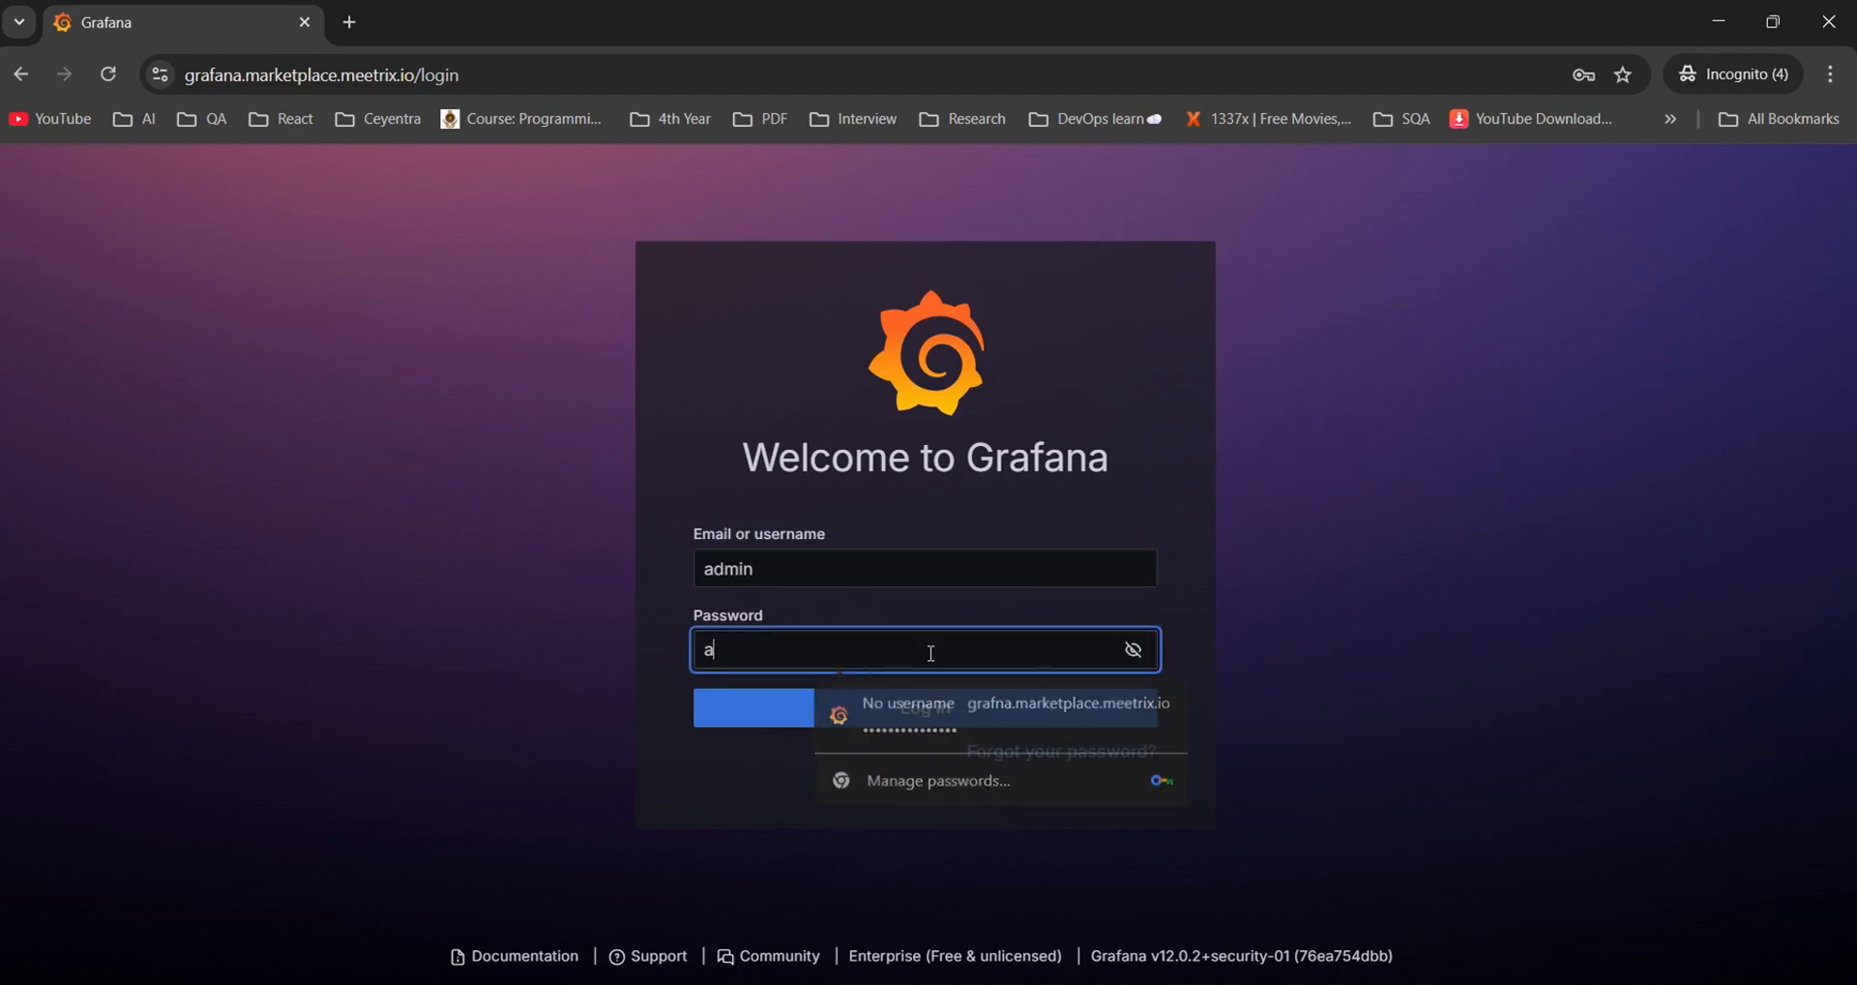
{"action": "type", "text": "dmin"}
{"action": "left_click", "coordinate": [924, 707]}
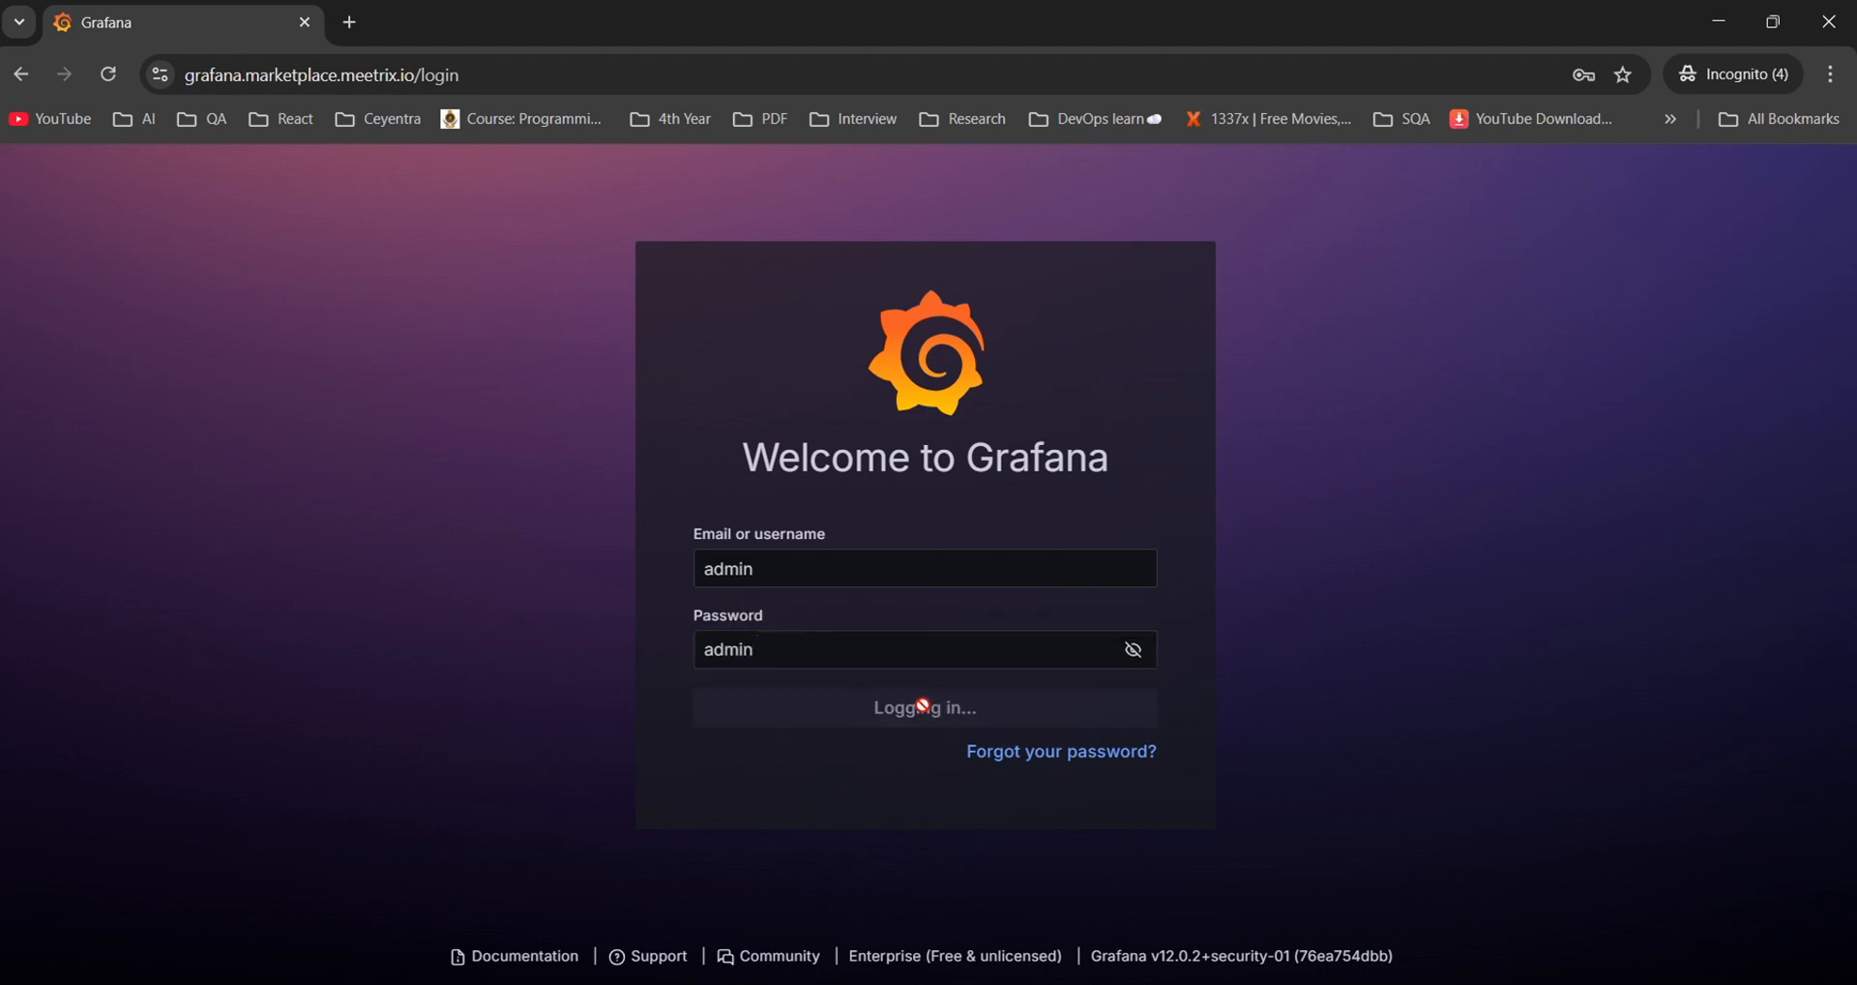
{"action": "type", "text": "admi"}
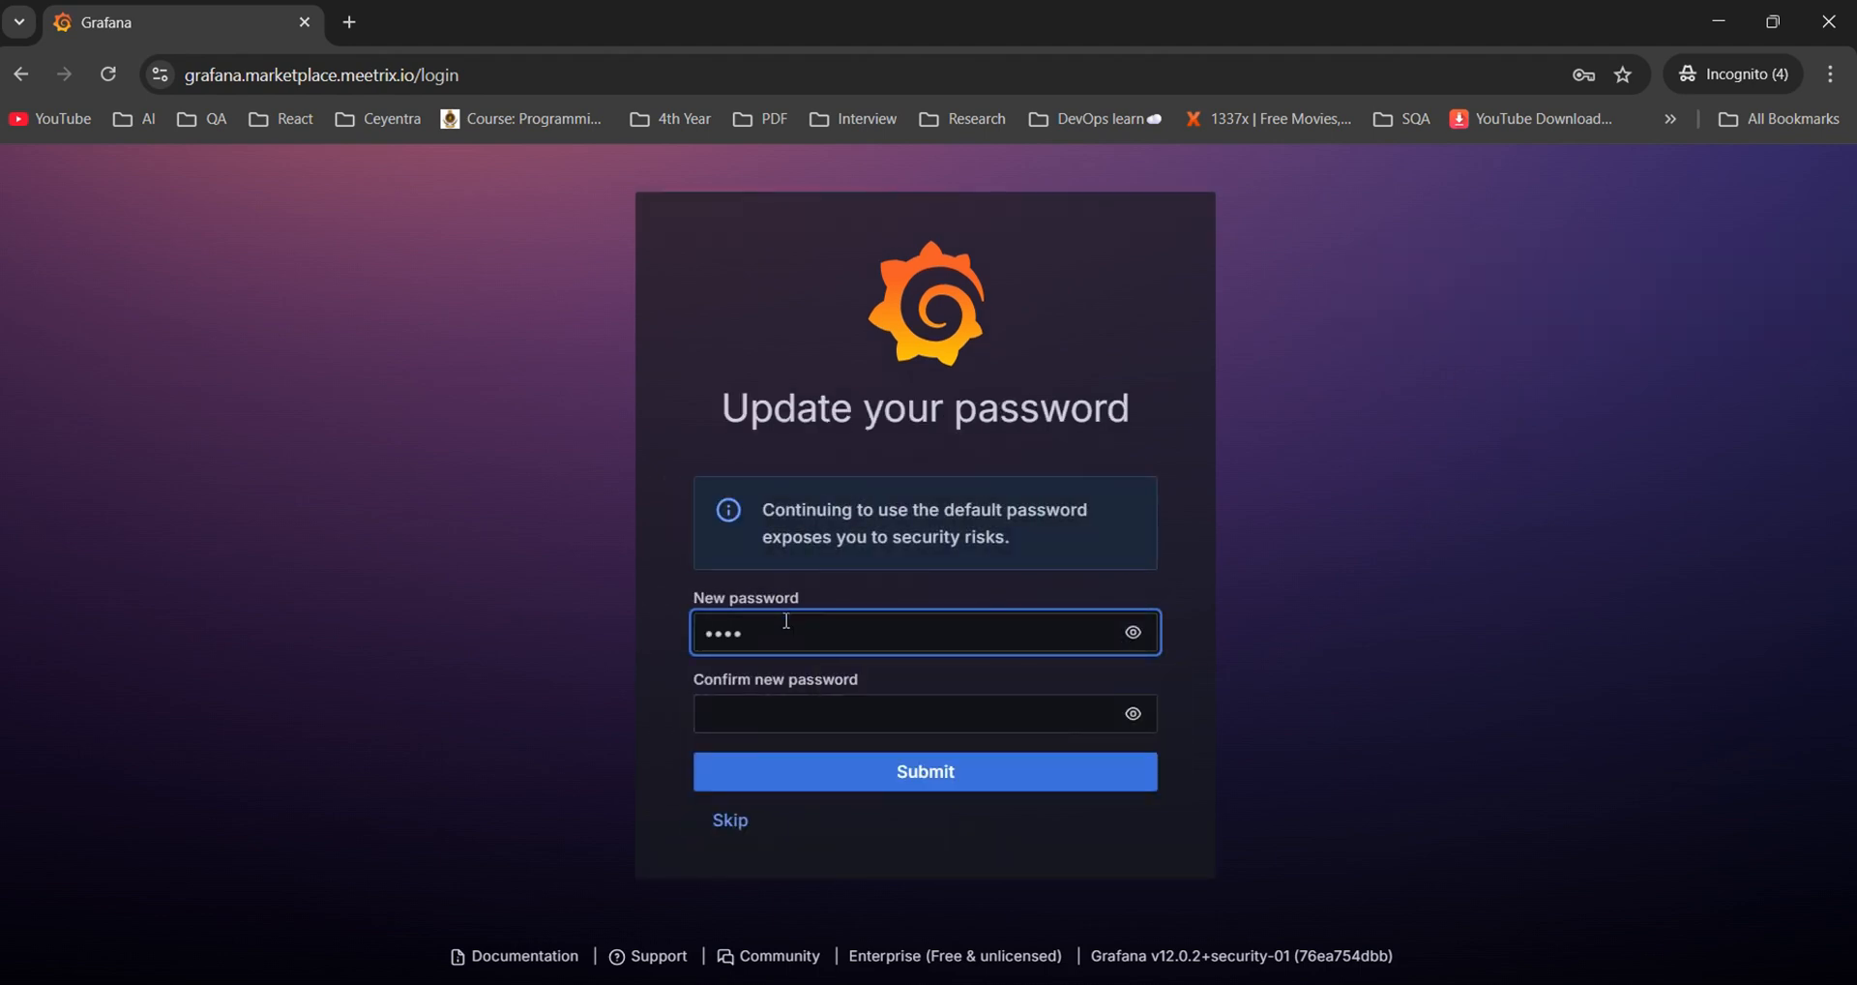
{"action": "type", "text": "n12345"}
{"action": "left_click", "coordinate": [775, 704]}
{"action": "type", "text": "admin12345"}
Submit the new admin password and go to the user Profile page
{"action": "left_click", "coordinate": [804, 771]}
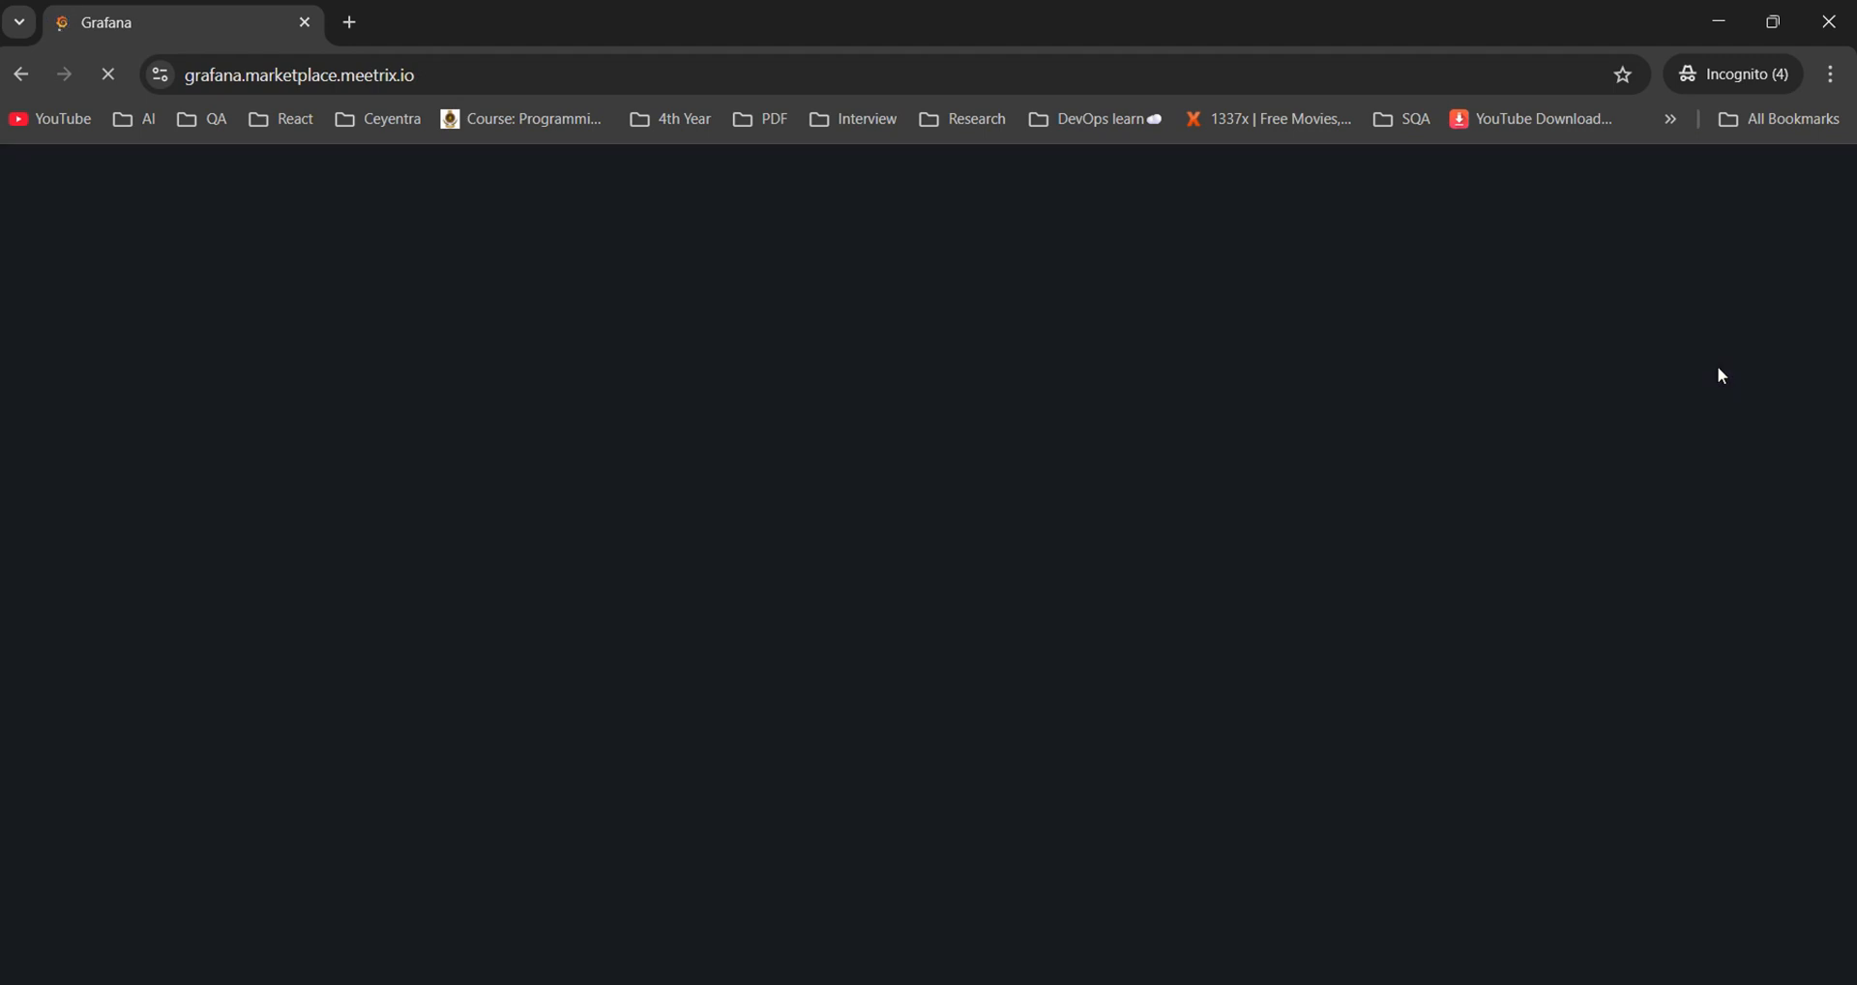
{"action": "left_click", "coordinate": [1826, 168]}
{"action": "left_click", "coordinate": [1658, 286]}
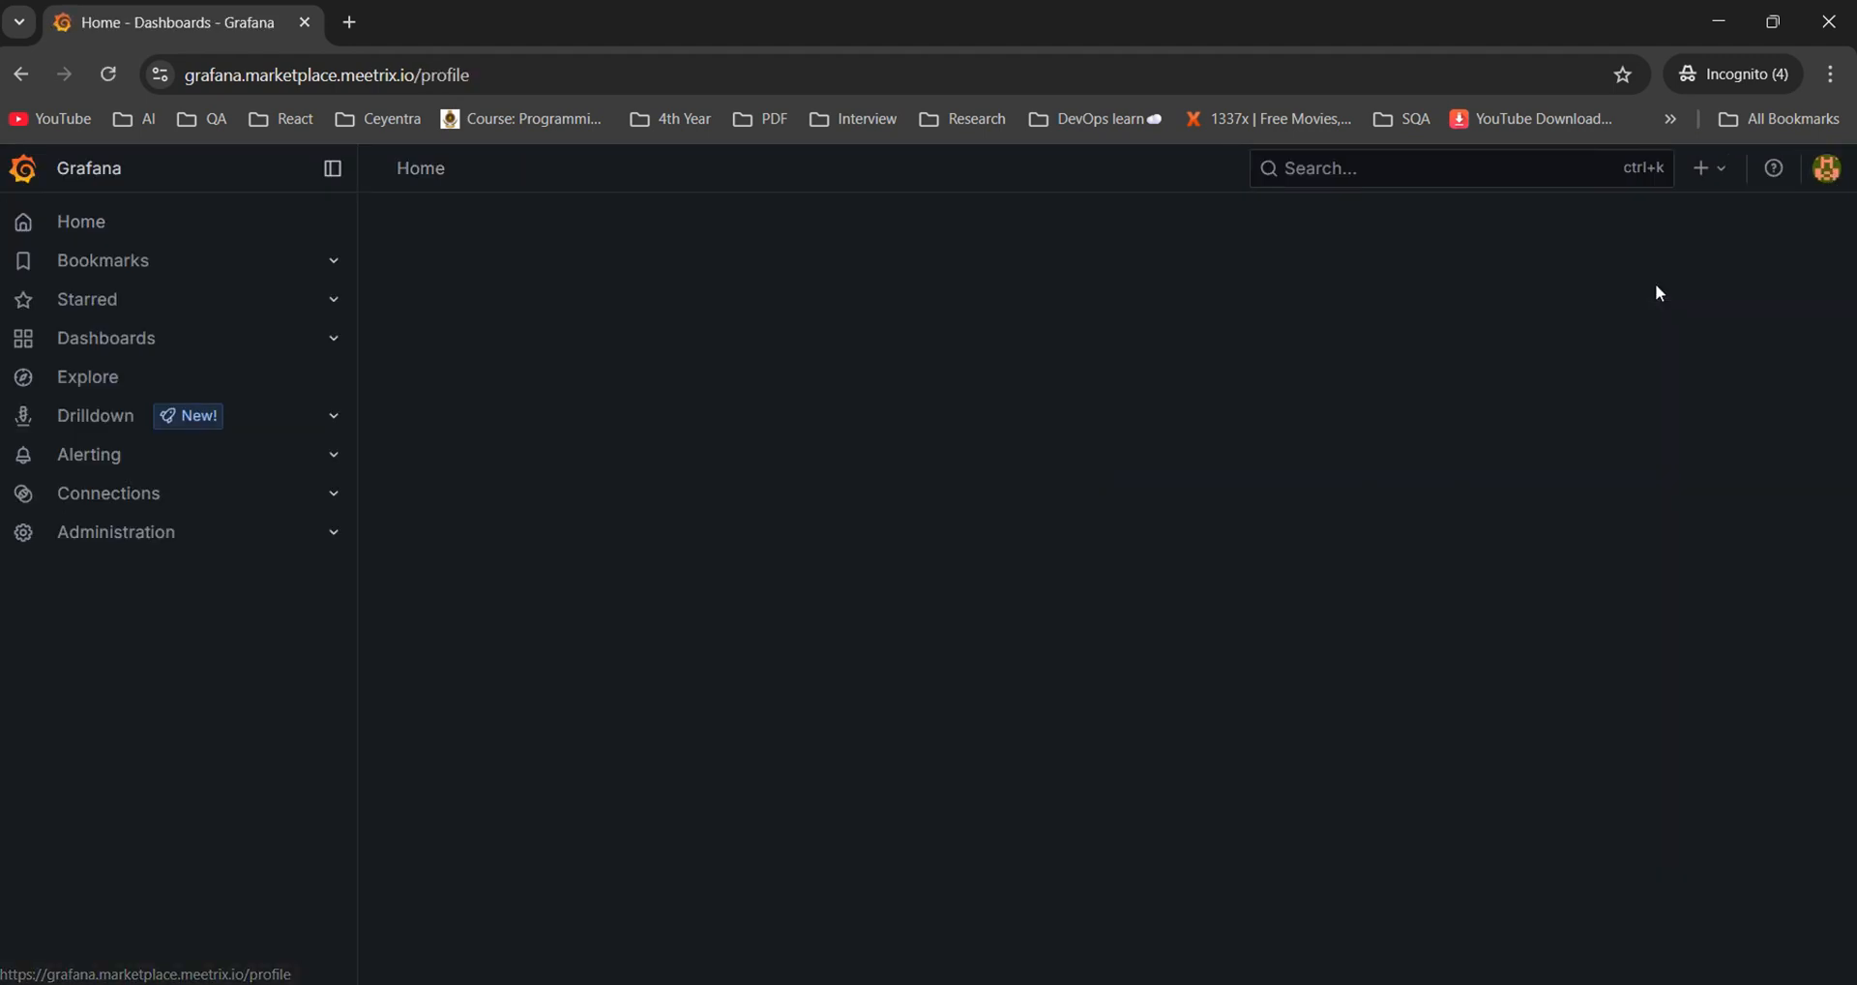
Replace the profile's name and email address with new values and save the profile
{"action": "left_click", "coordinate": [800, 335]}
{"action": "type", "text": "john"}
{"action": "key", "text": "BackSpace"}
{"action": "key", "text": "BackSpace"}
{"action": "key", "text": "BackSpace"}
{"action": "key", "text": "BackSpace"}
{"action": "type", "text": "binuka"}
{"action": "triple_click", "coordinate": [397, 416]}
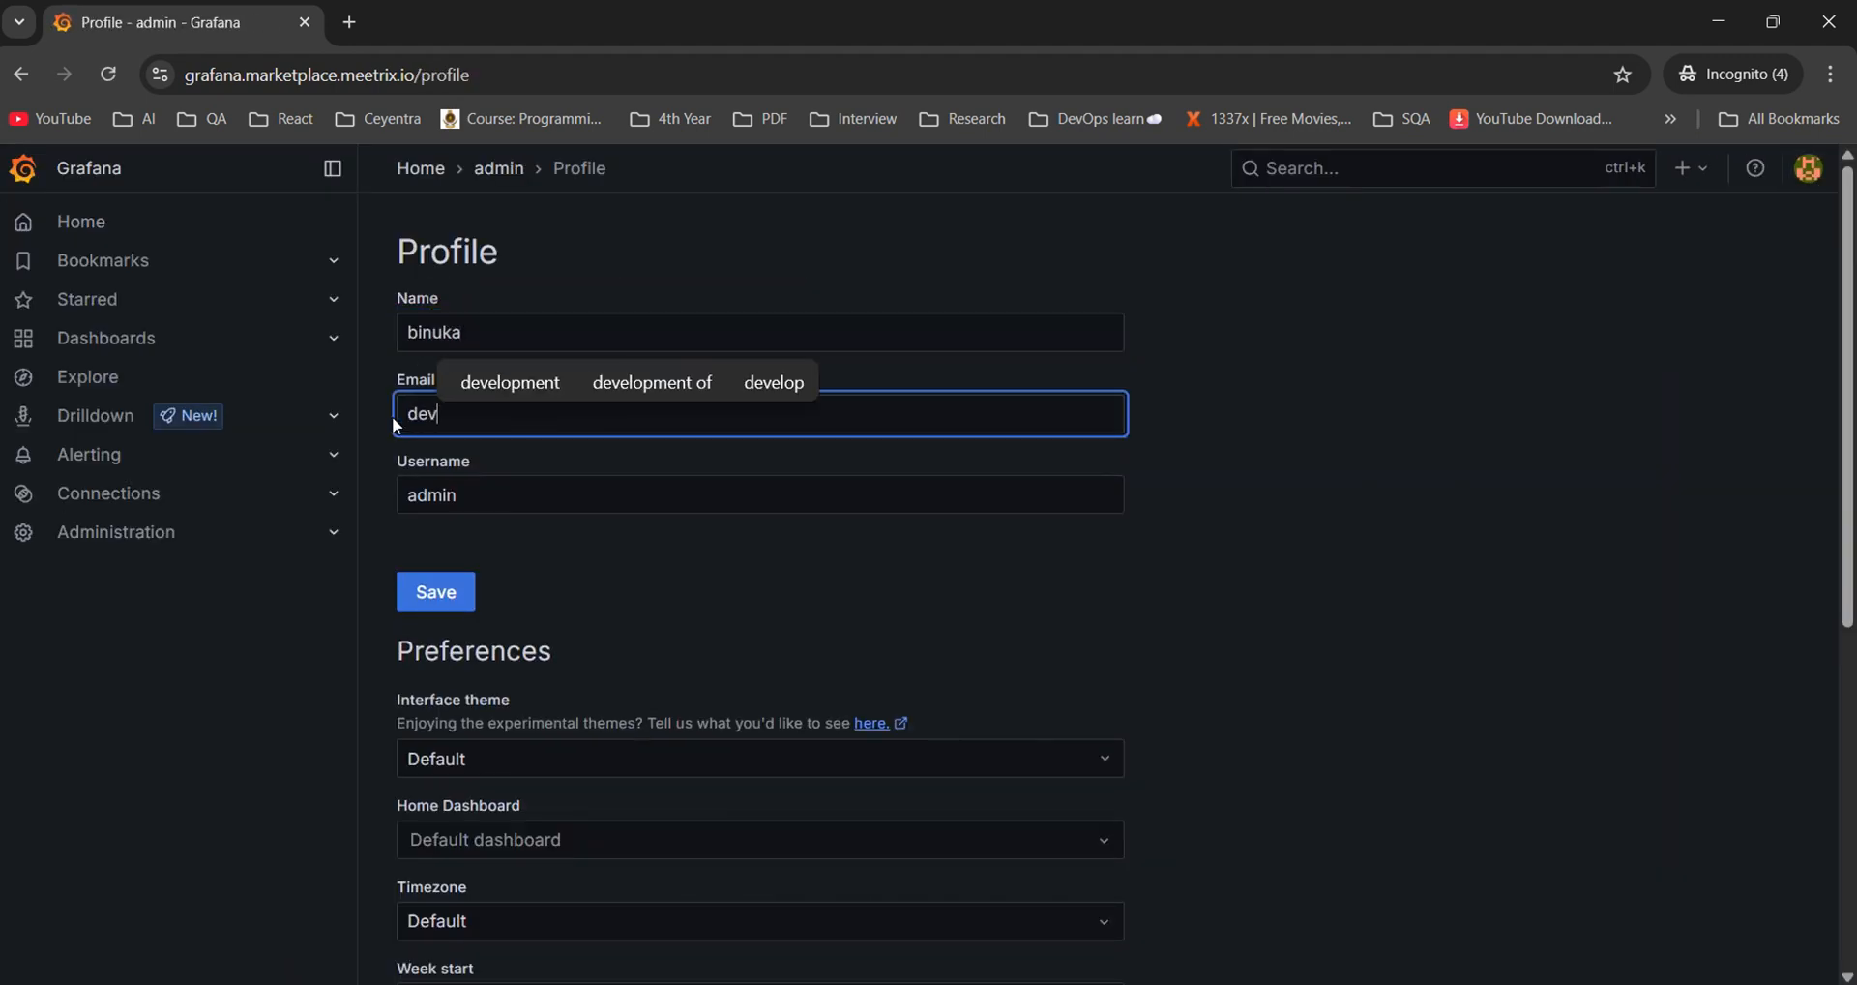
{"action": "left_click", "coordinate": [463, 602]}
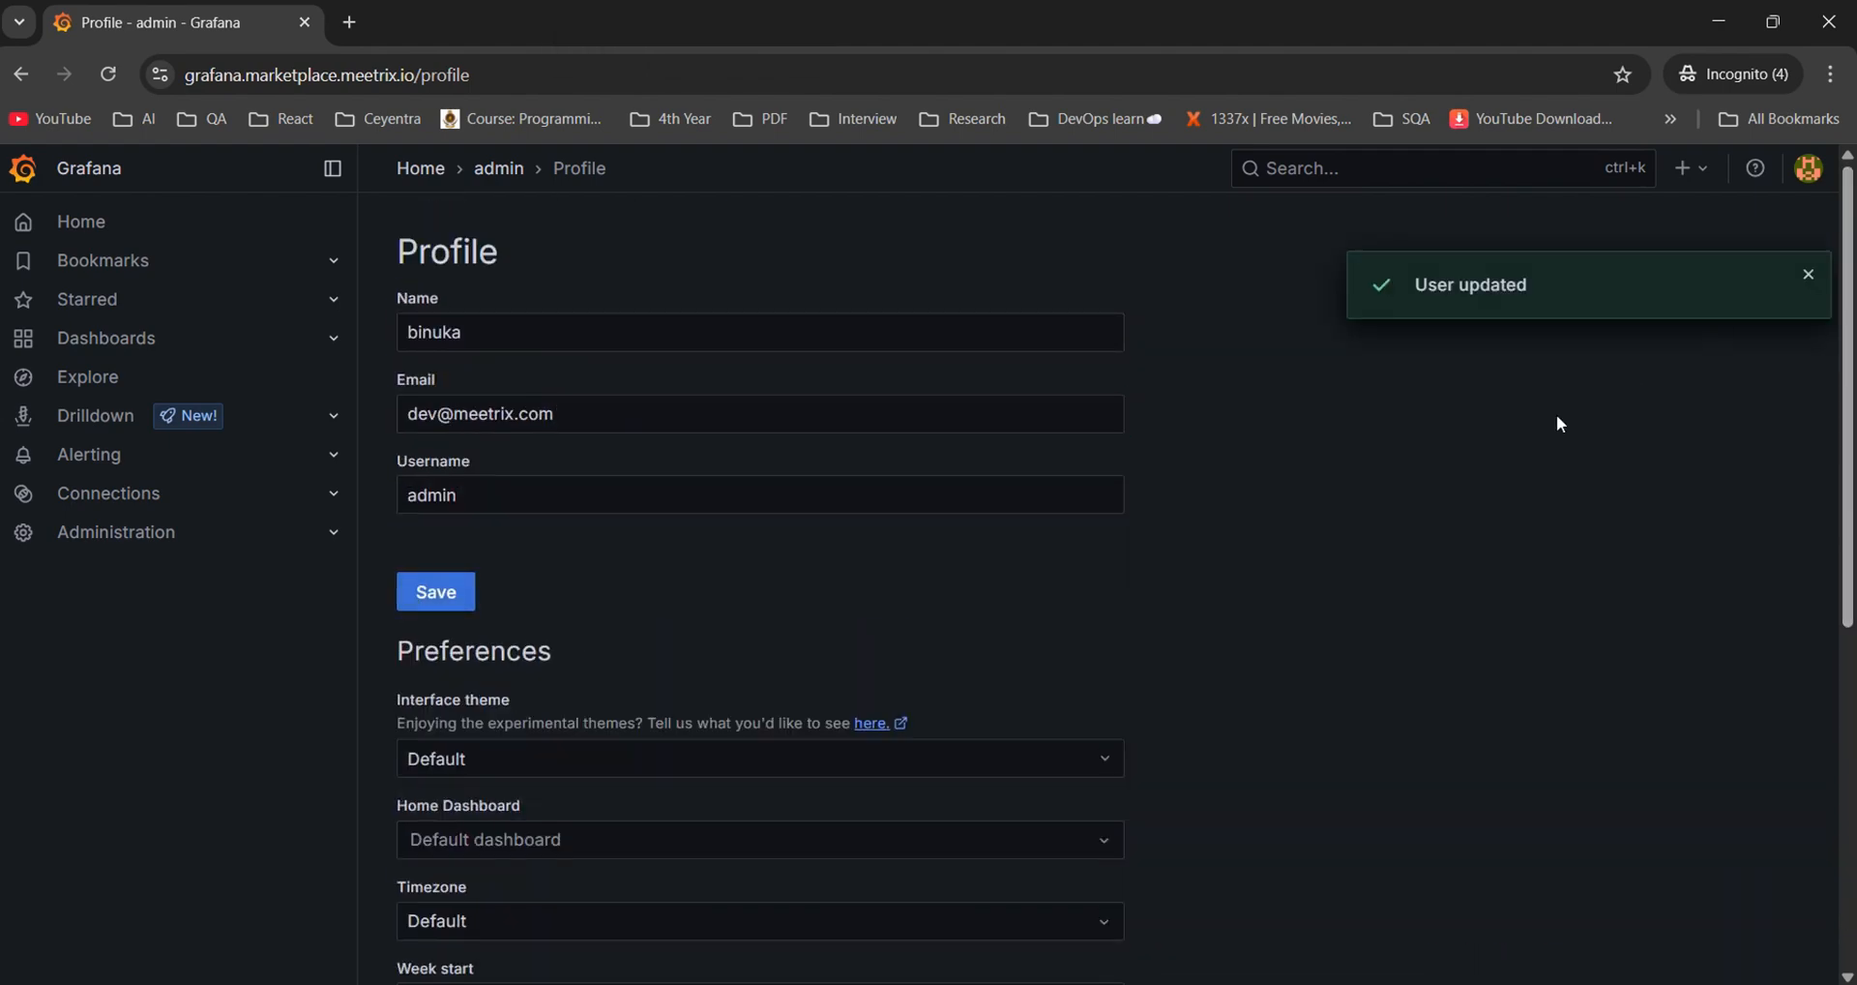
{"action": "scroll", "coordinate": [1487, 484], "scroll_direction": "down", "scroll_amount": 6}
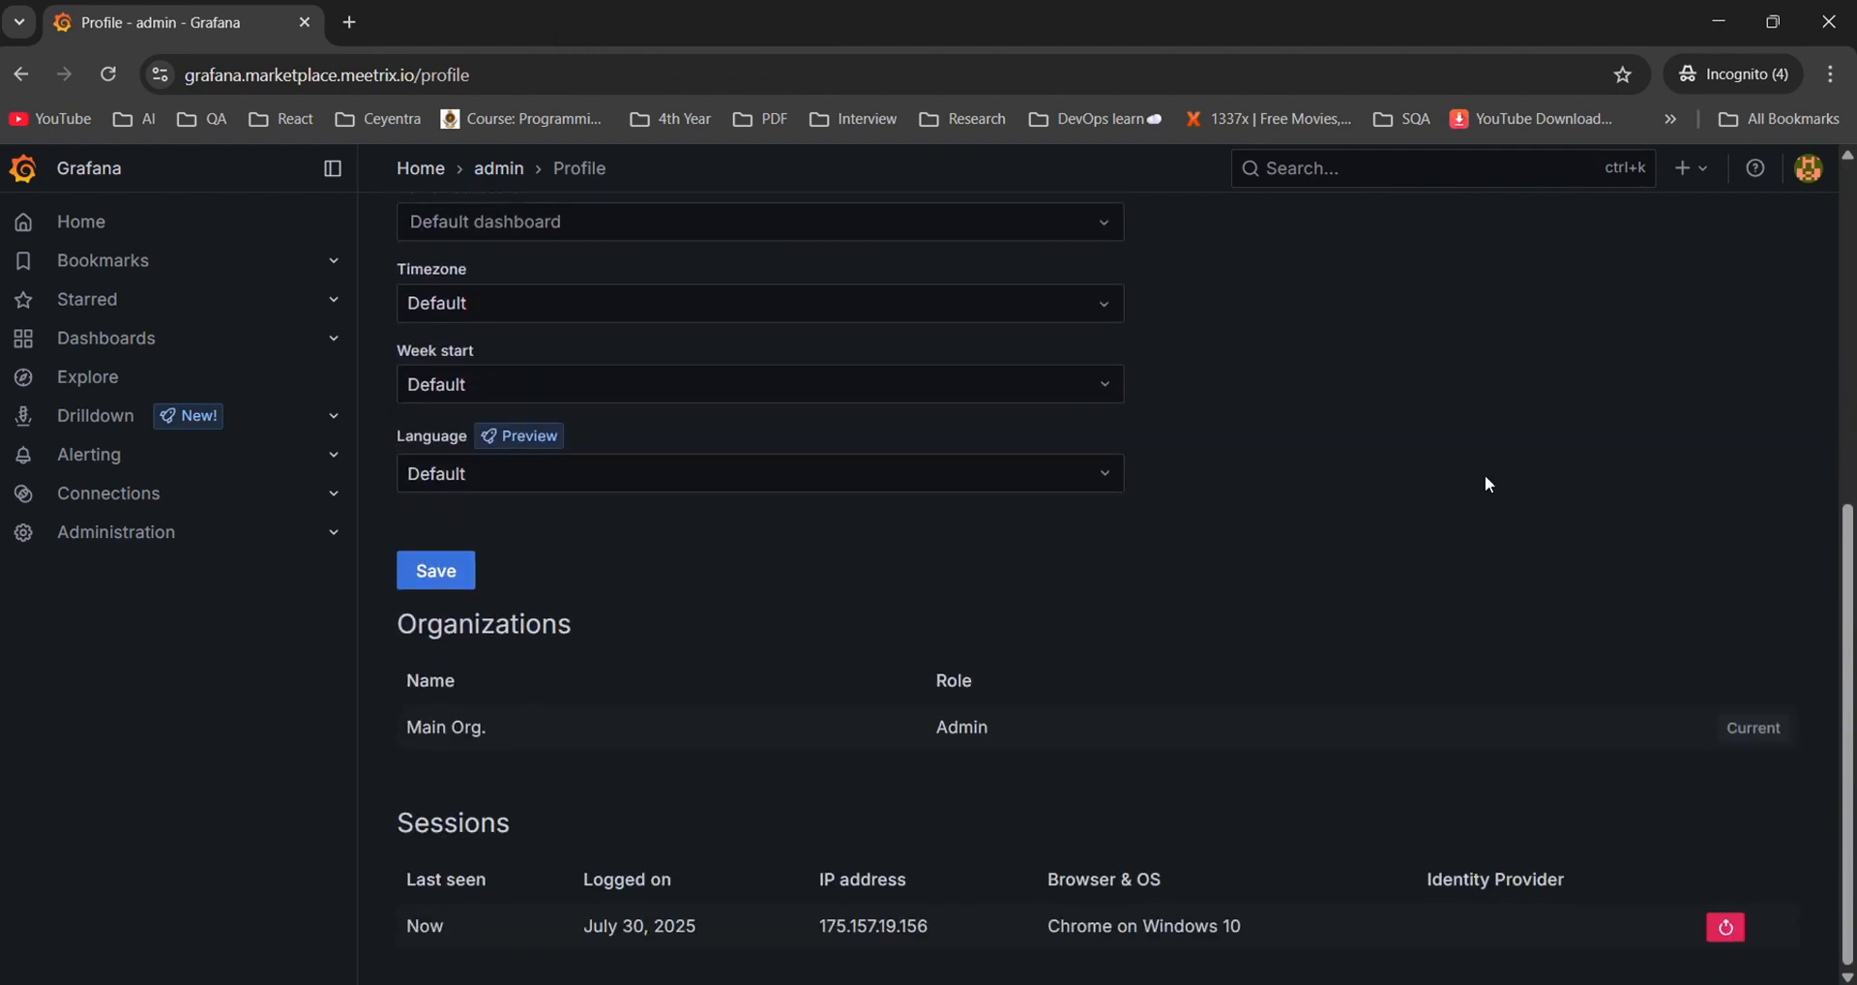